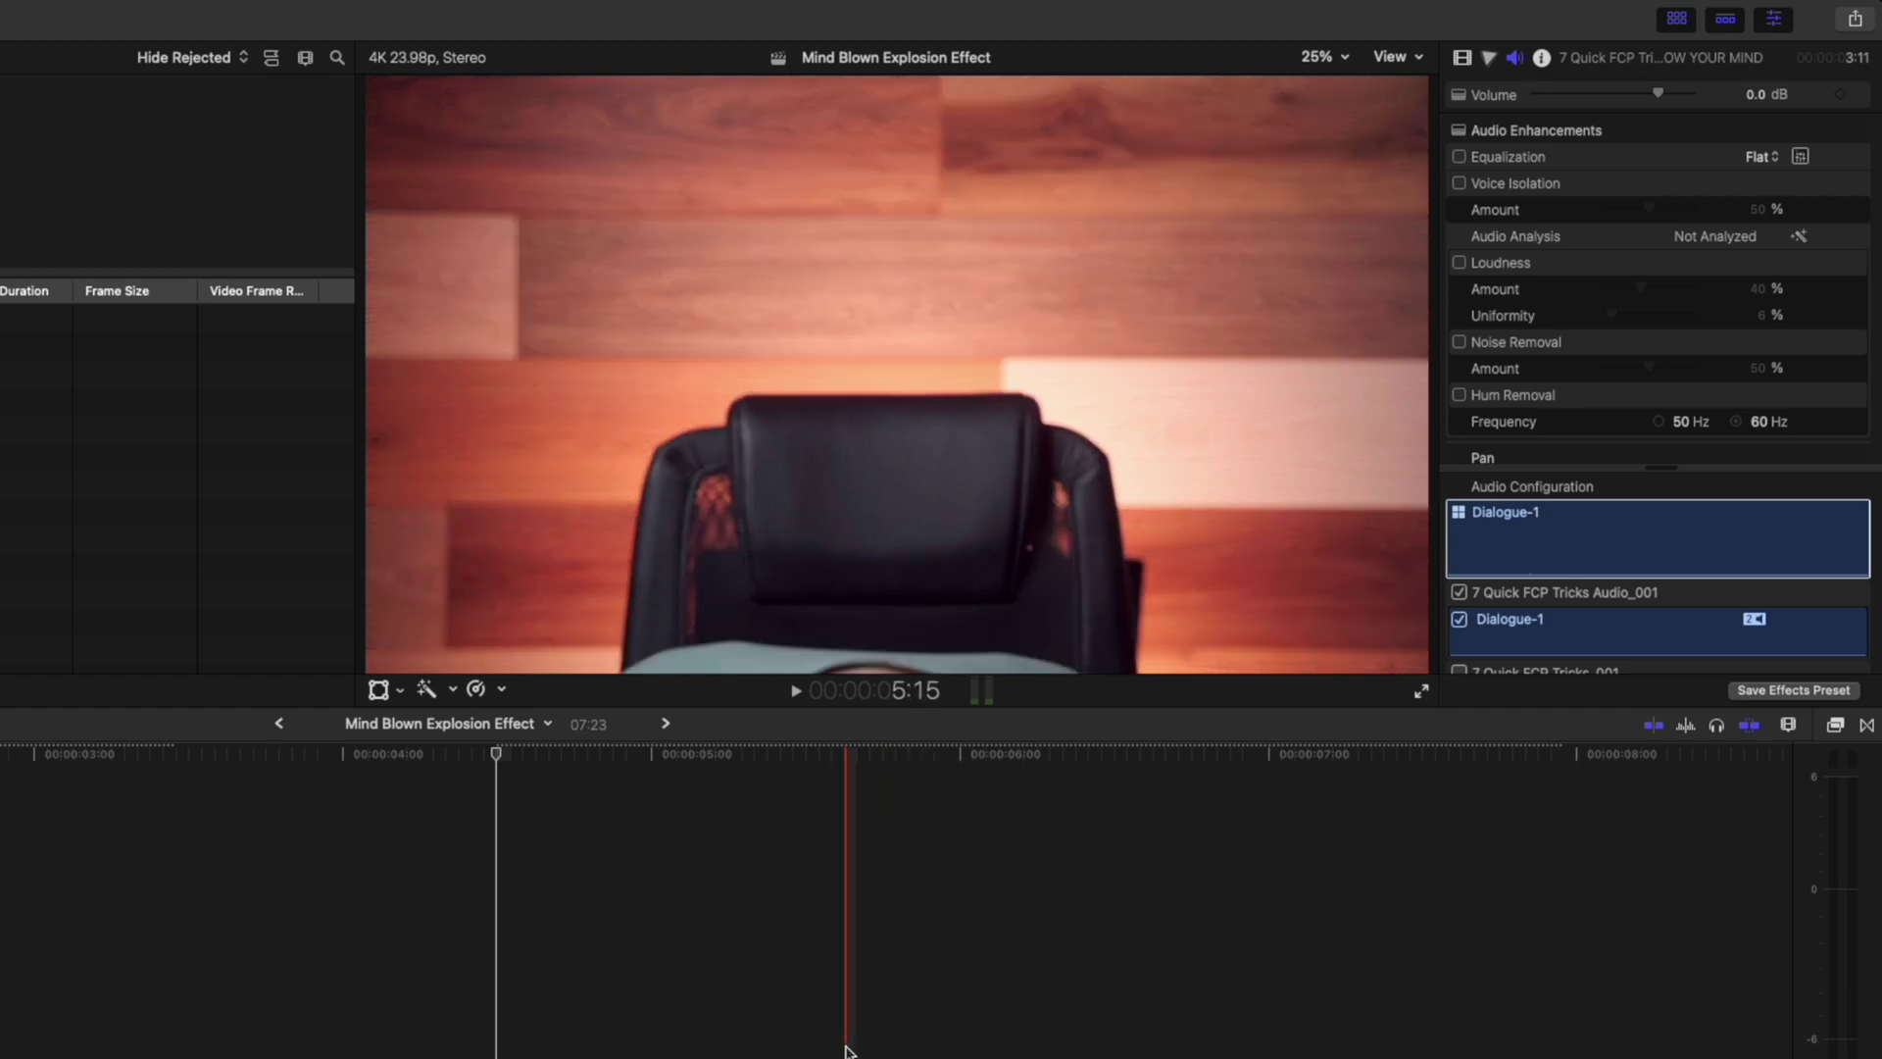
- Create a hold segment at the empty-chair frame at 5:17 and extend its duration
{"action": "key", "text": "Left"}
{"action": "key", "text": "Right"}
{"action": "key", "text": "Right"}
{"action": "key", "text": "Right"}
{"action": "key", "text": "Right"}
{"action": "key", "text": "Right"}
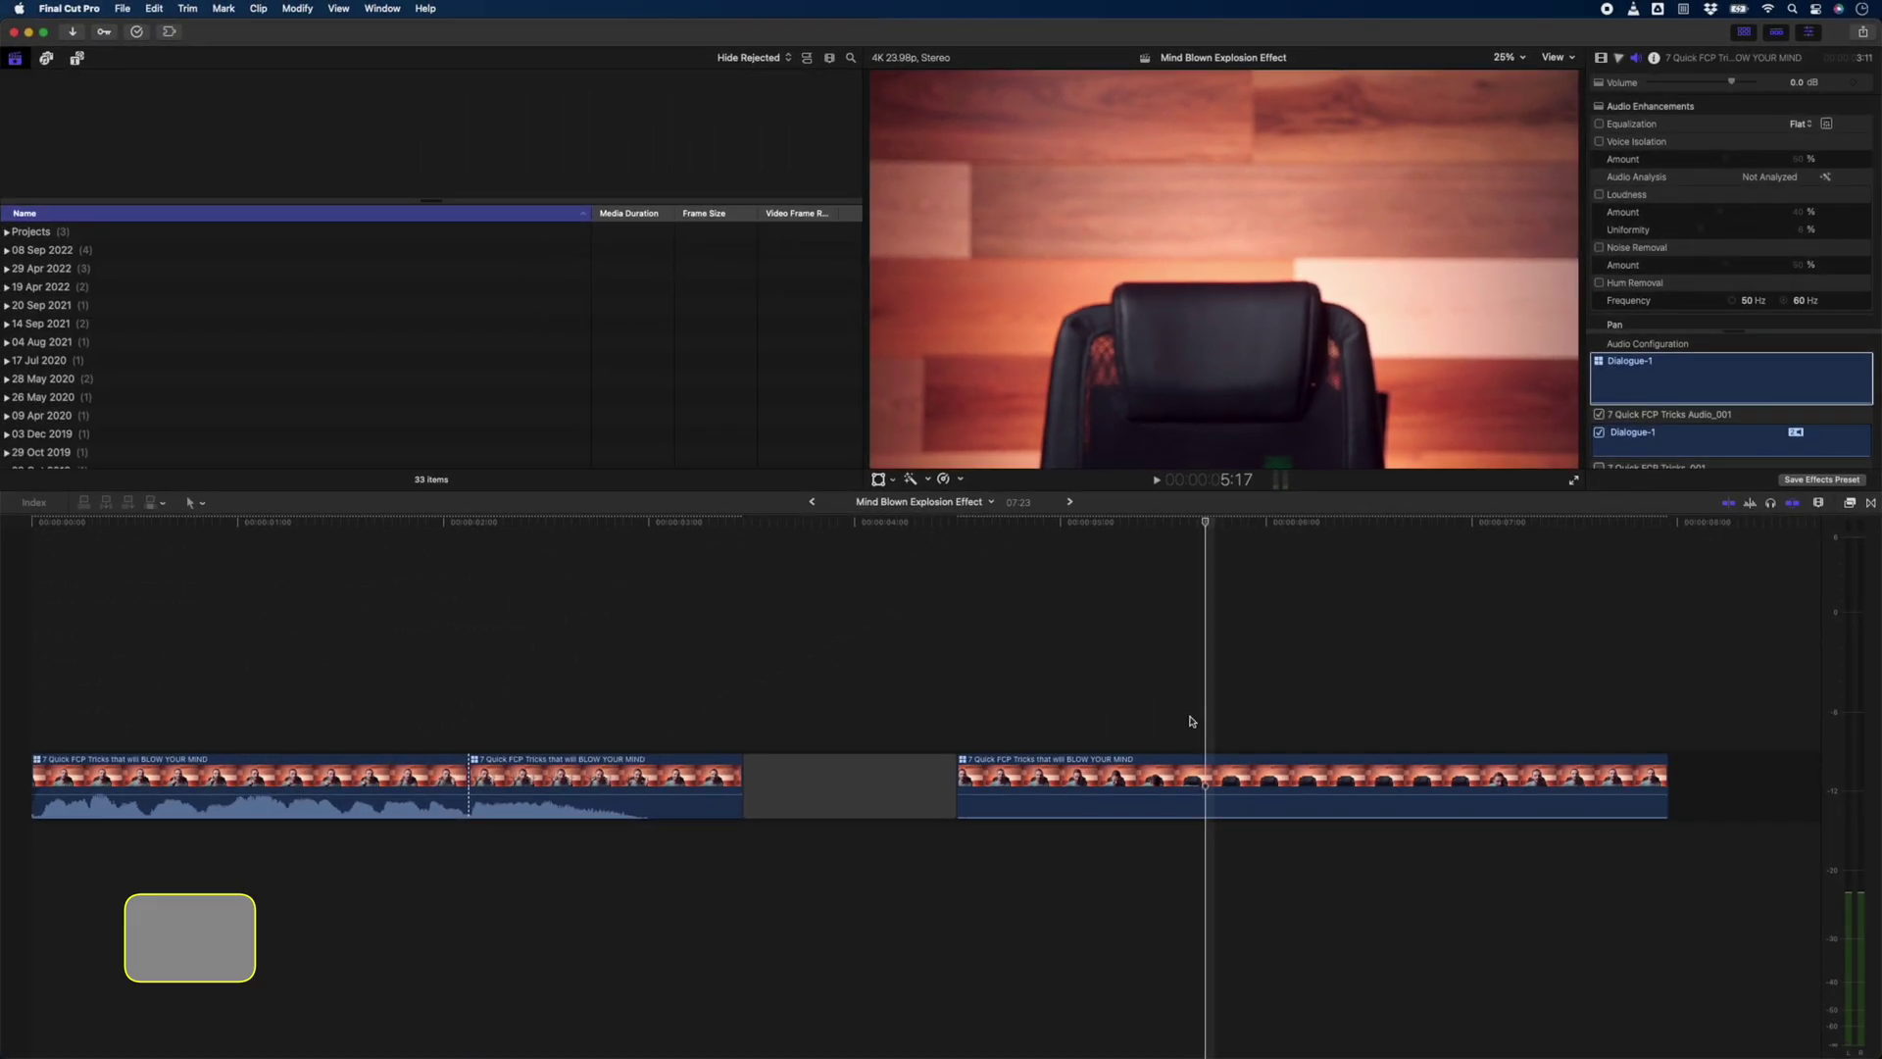
{"action": "key", "text": "shift+h"}
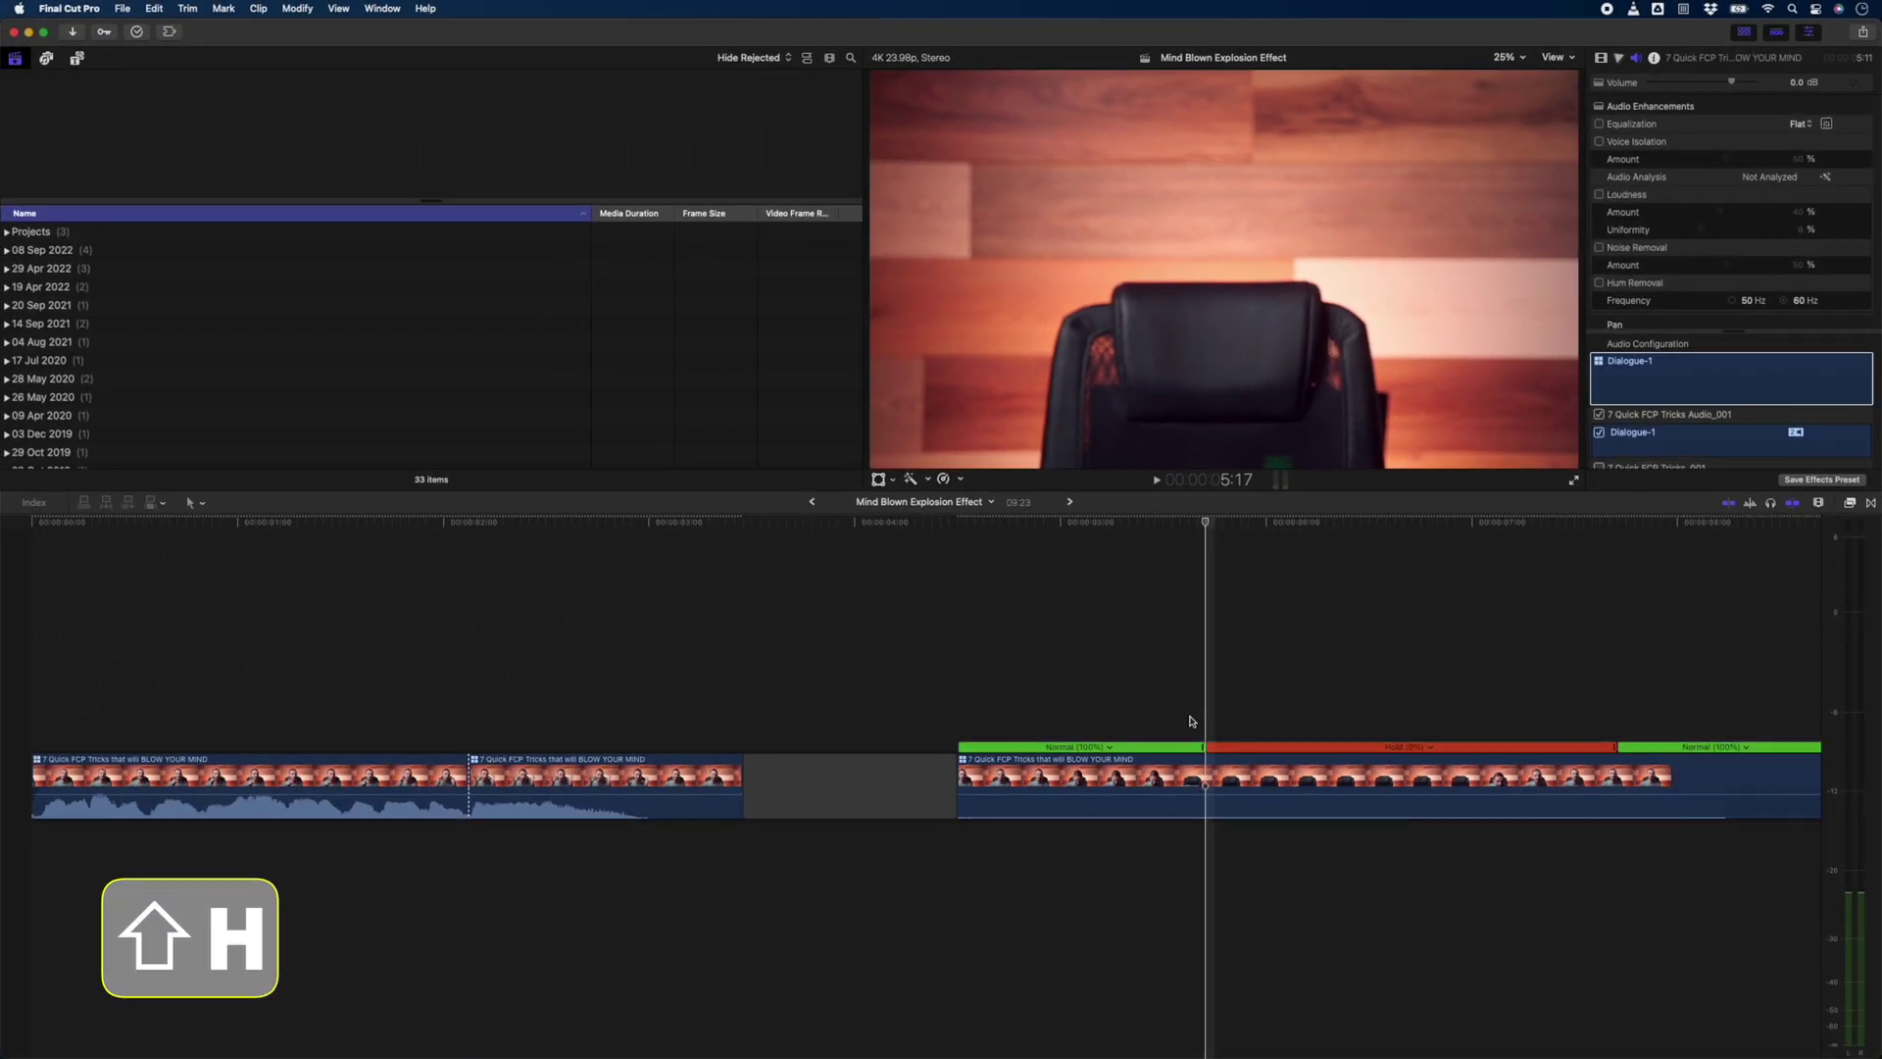
{"action": "left_click_drag", "start_coordinate": [1619, 749], "coordinate": [1761, 752]}
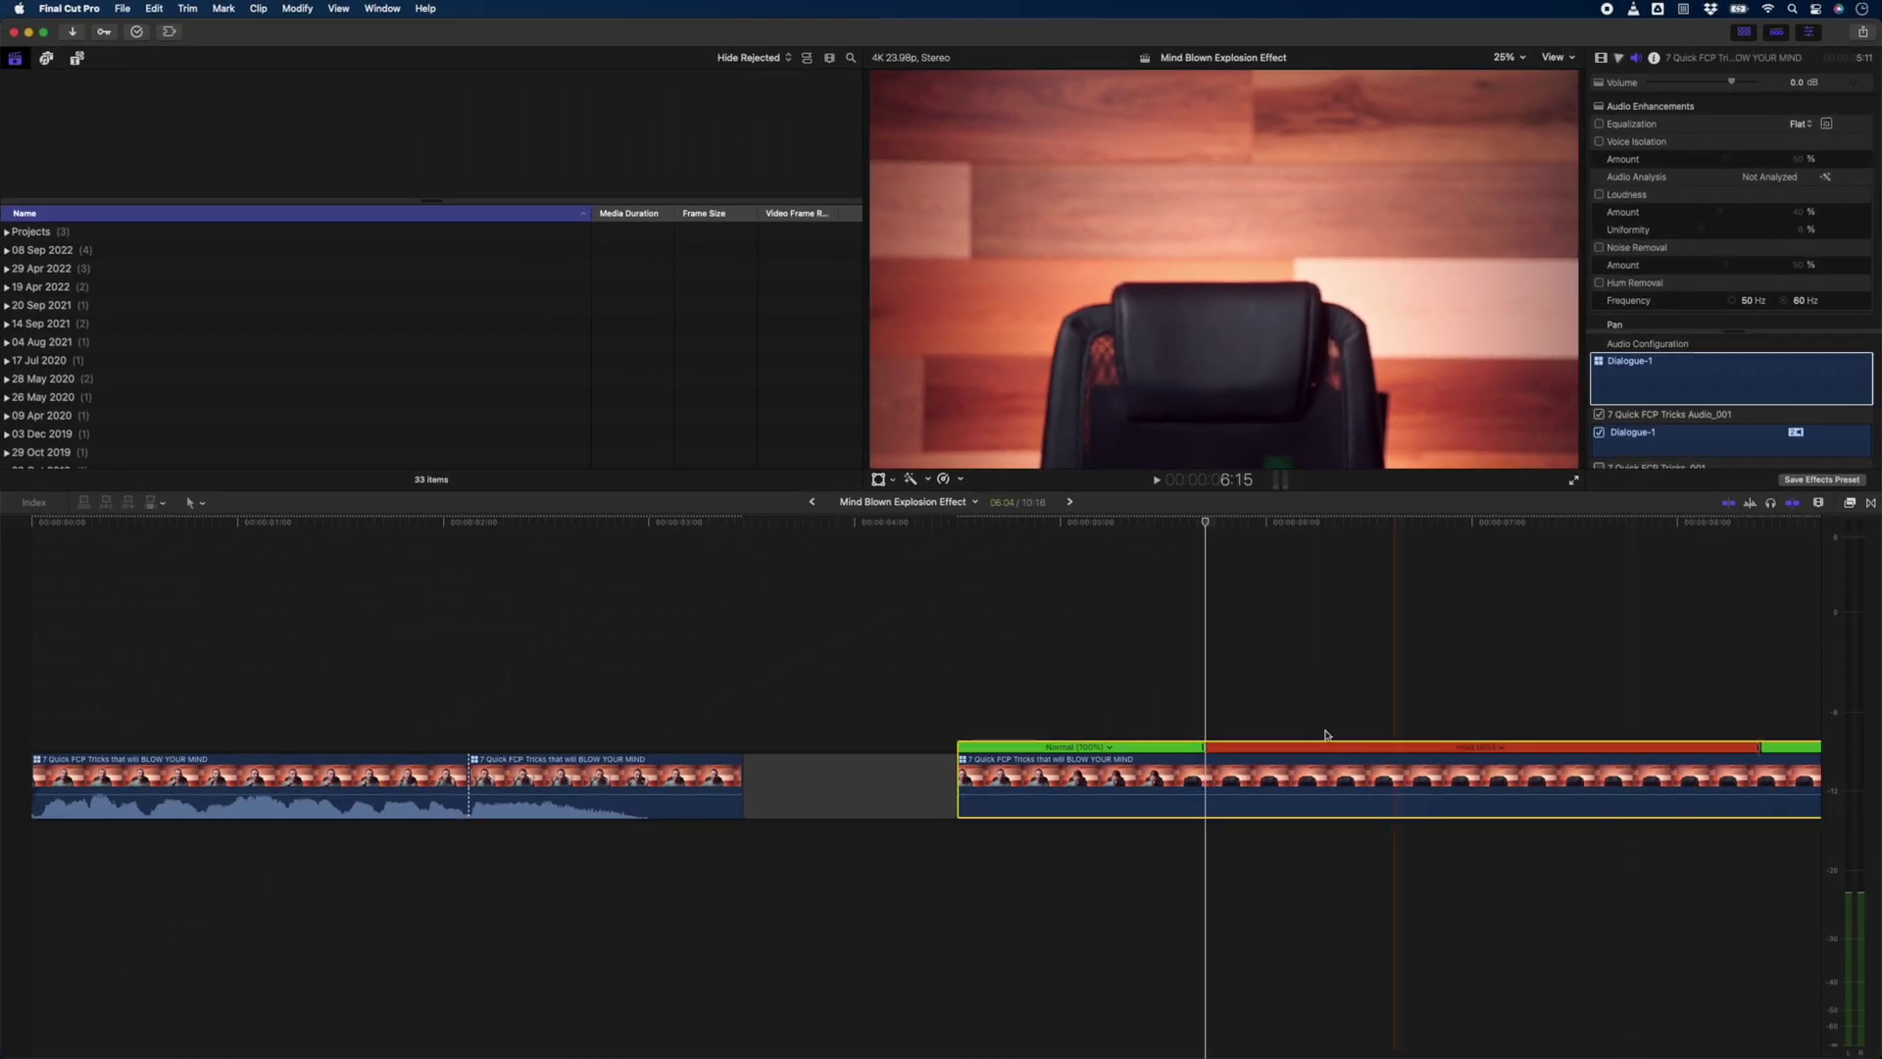
- Trim the clip to start at the hold frame, place it beneath the second storyline clip, and trim its end to match
{"action": "key", "text": "alt+bracketleft"}
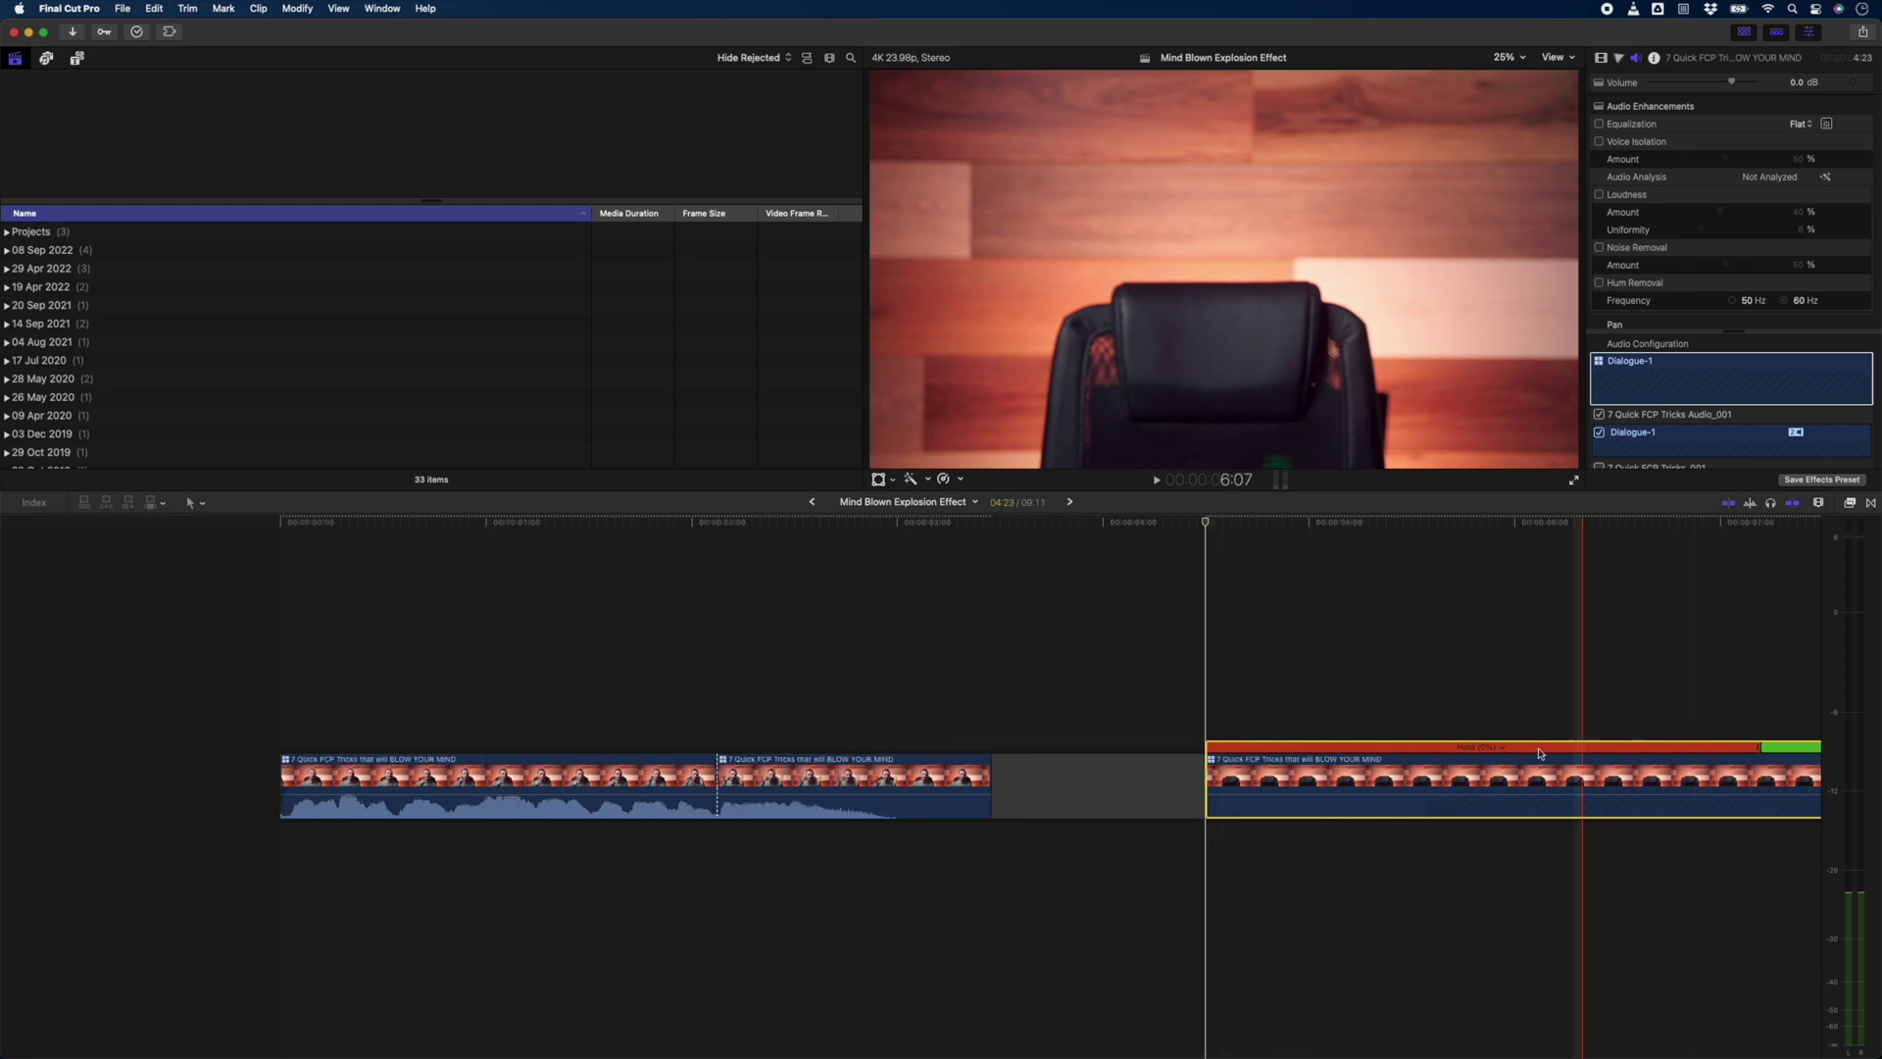
{"action": "left_click_drag", "start_coordinate": [1396, 779], "coordinate": [911, 885]}
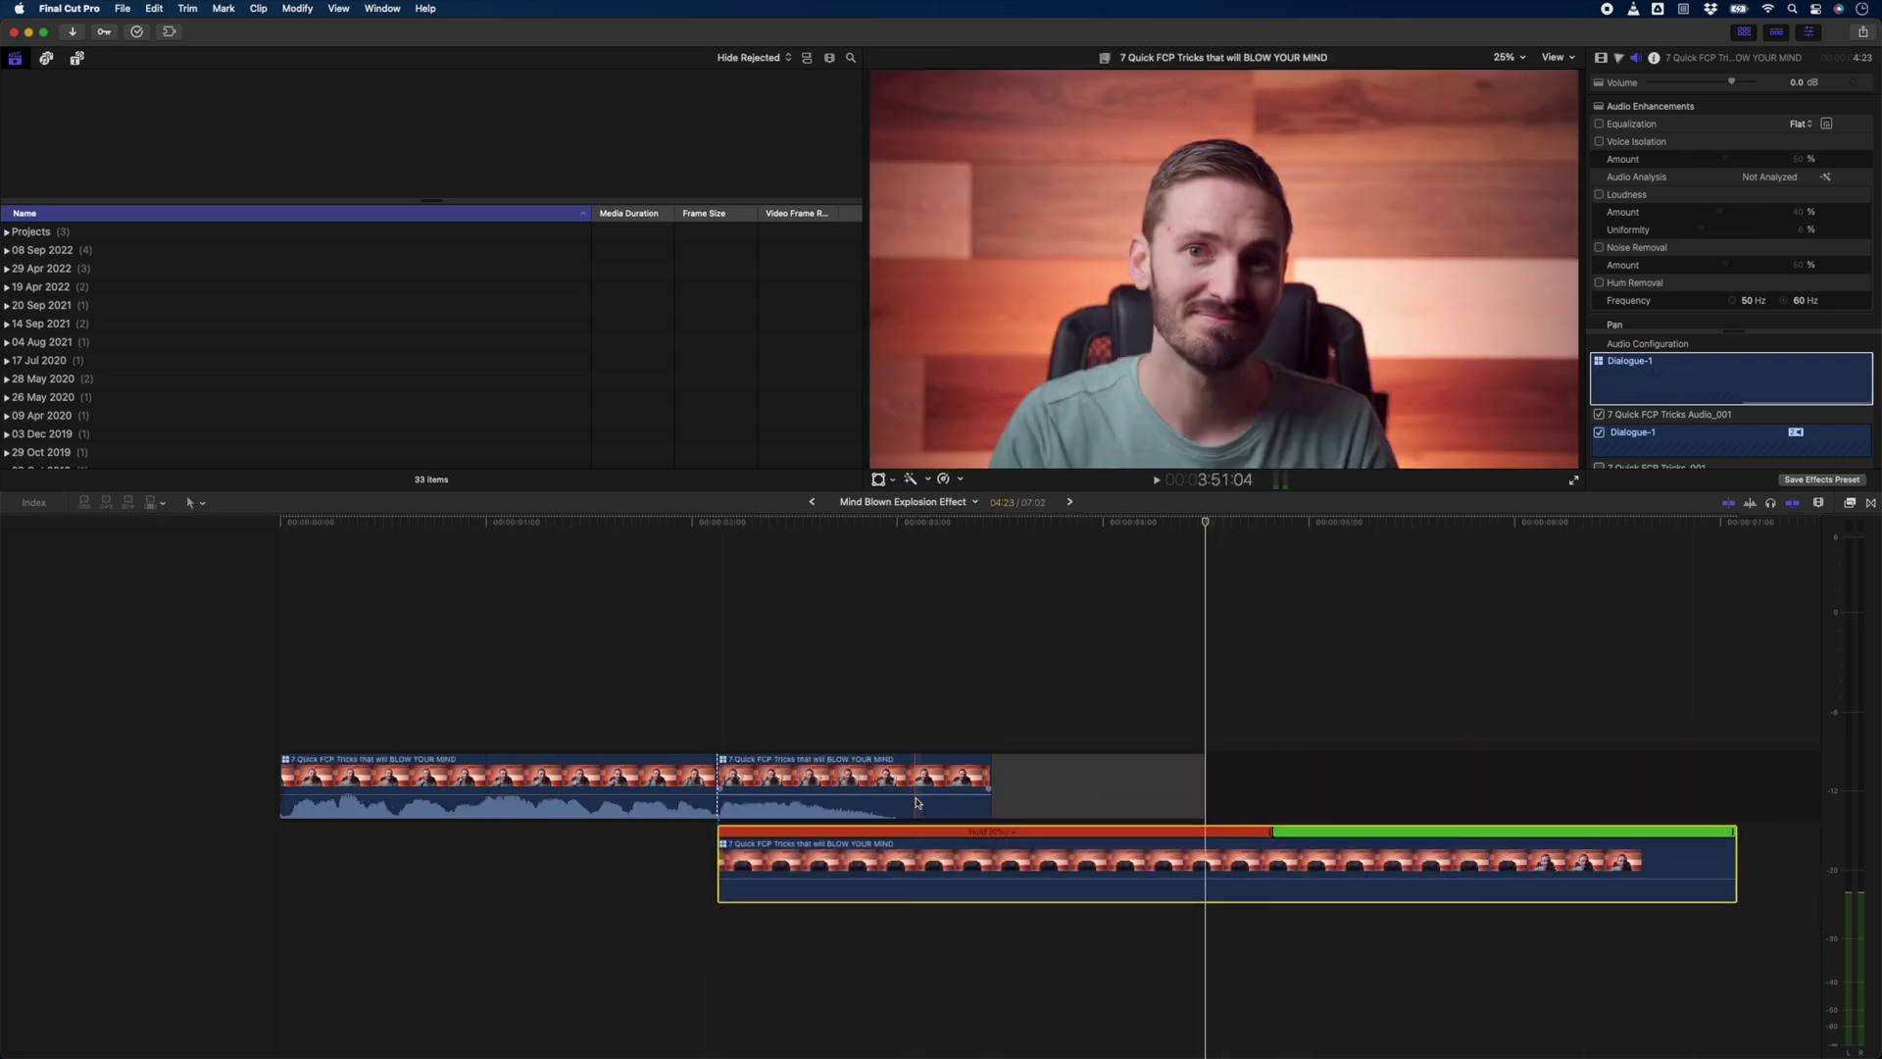
{"action": "key", "text": "alt+bracketright"}
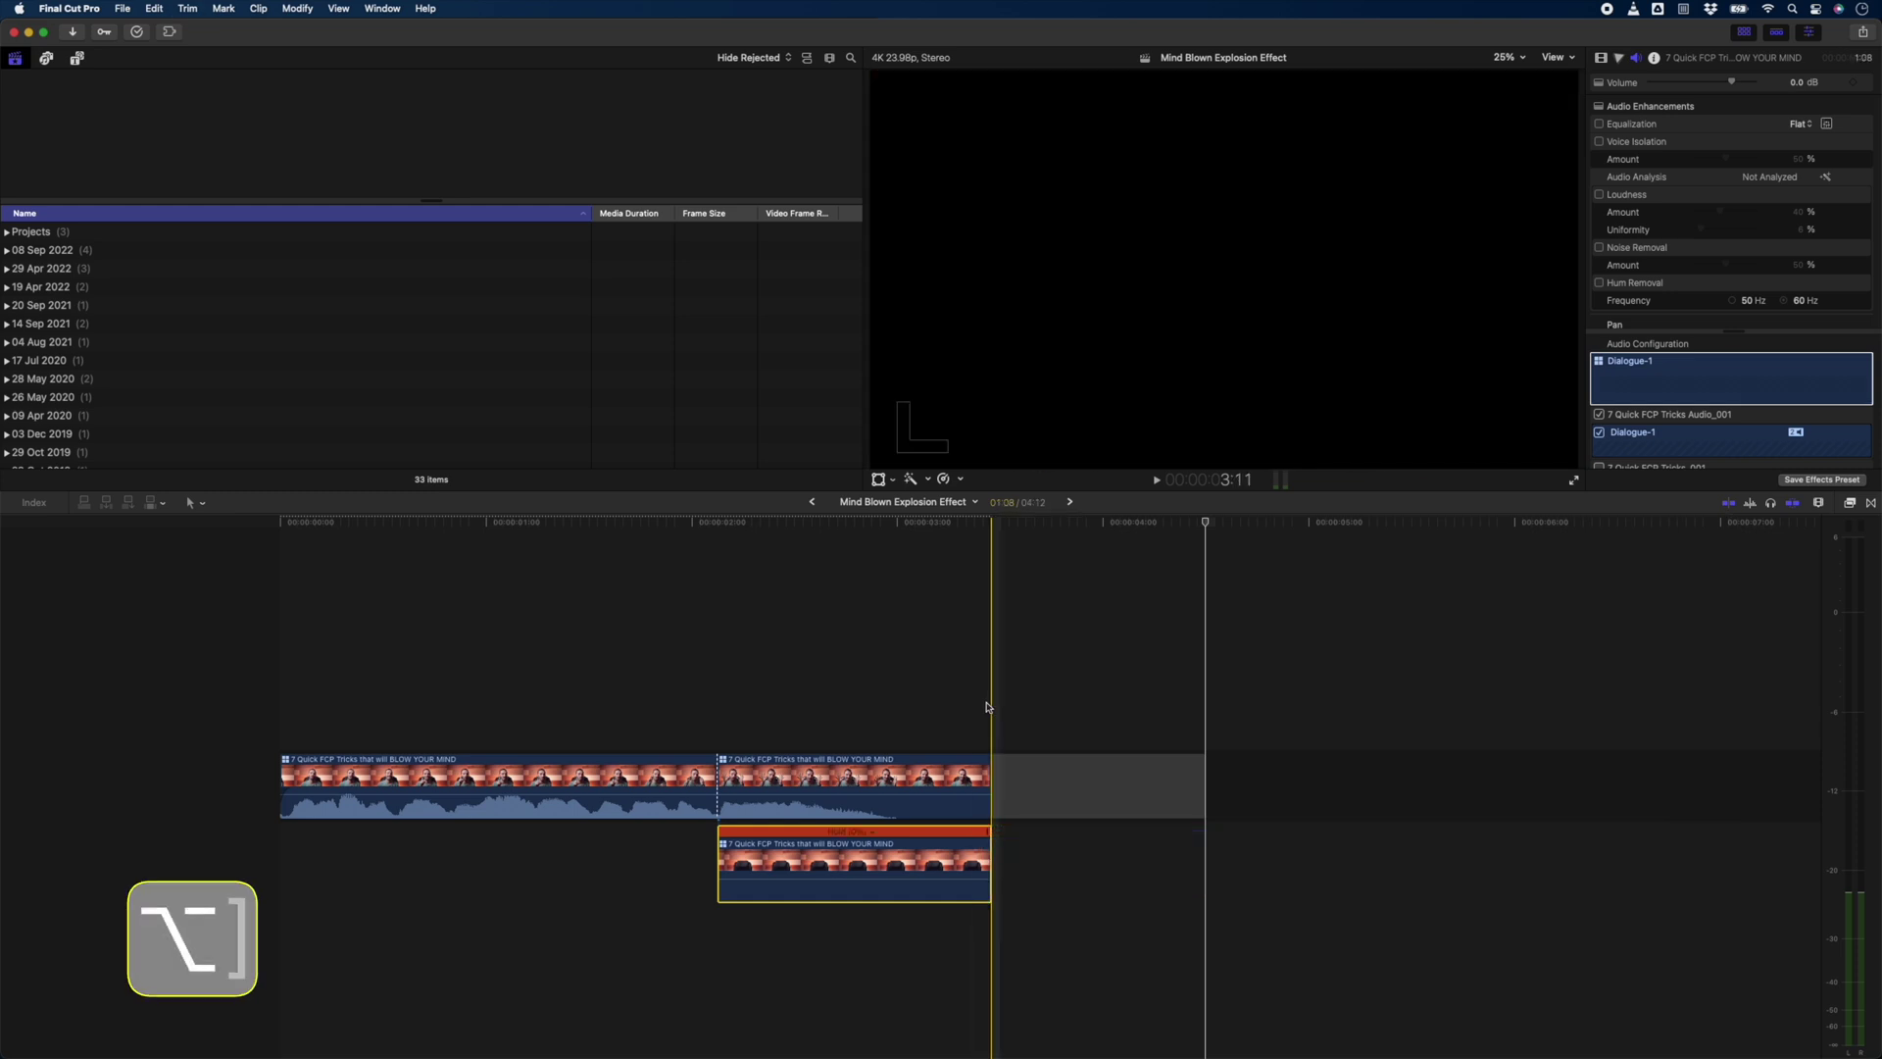
- Delete the leftover gap after the second storyline clip and hide the empty-chair clip's retime editor
{"action": "left_click", "coordinate": [1015, 773]}
{"action": "key", "text": "Delete"}
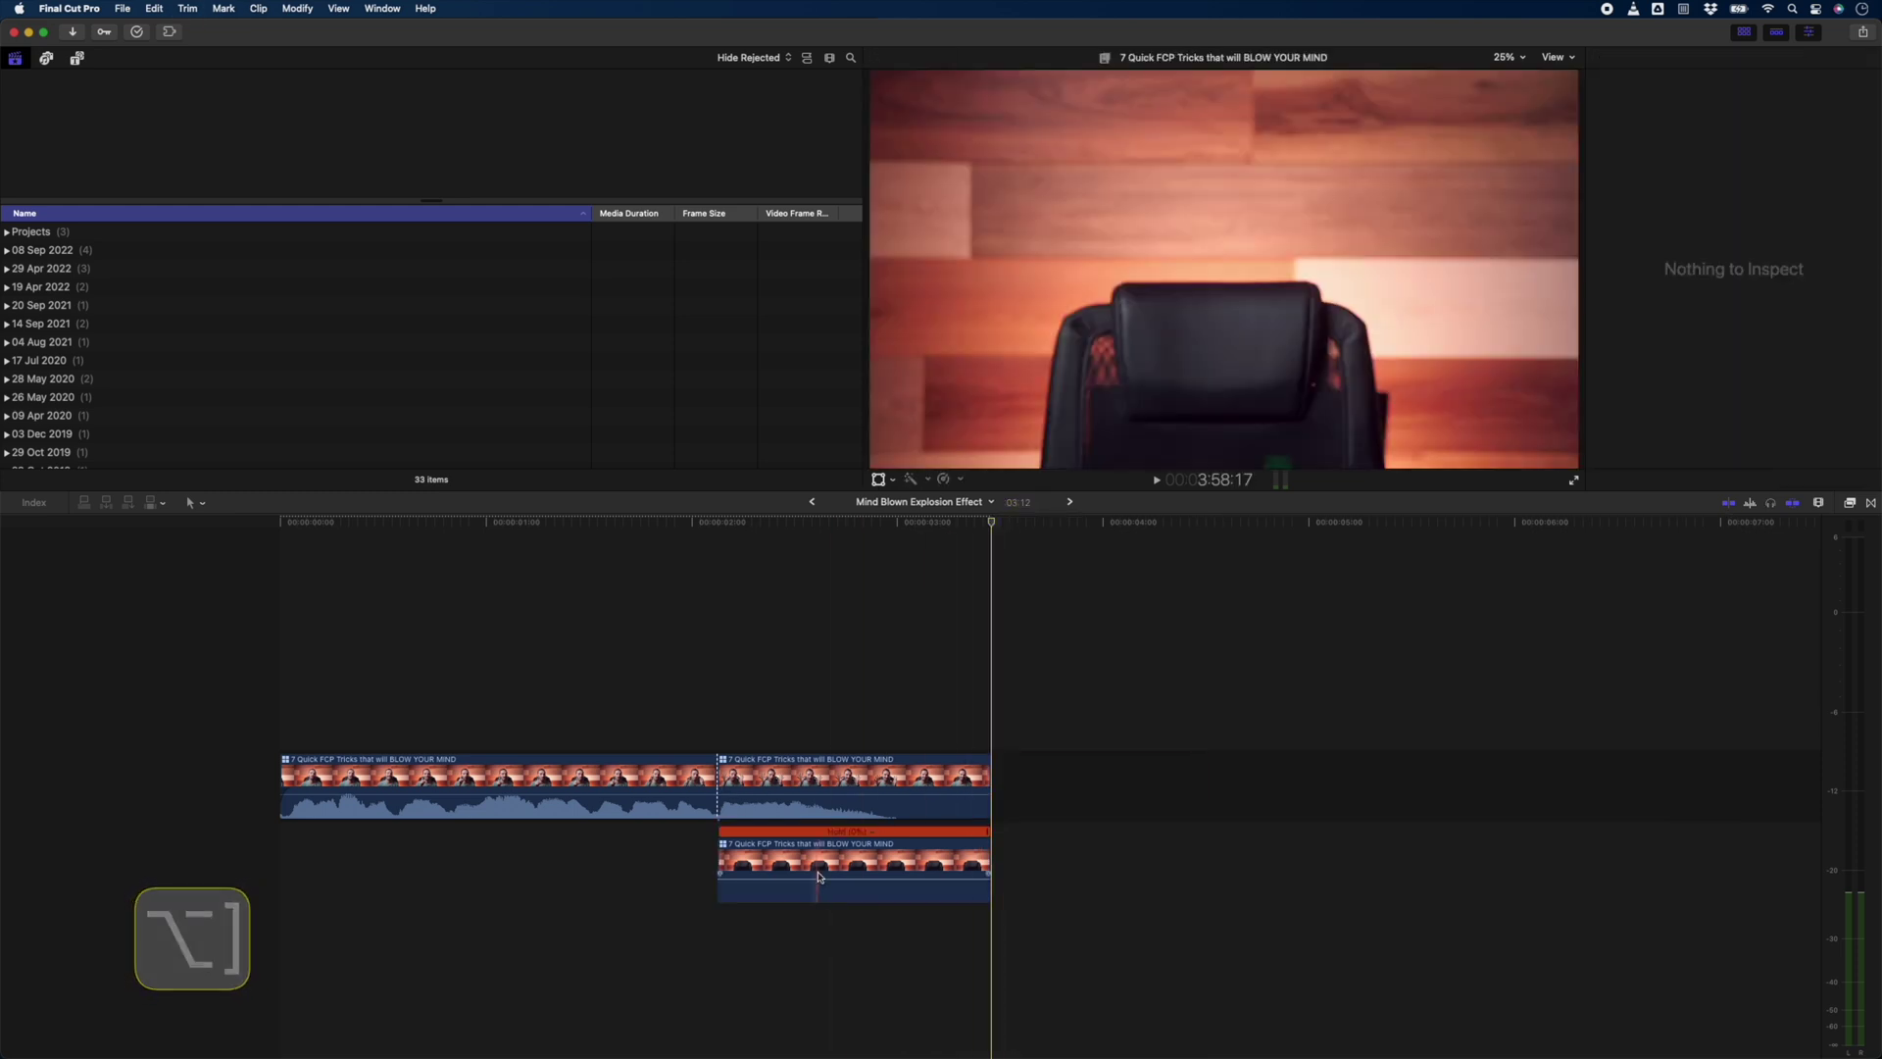
{"action": "left_click", "coordinate": [819, 877]}
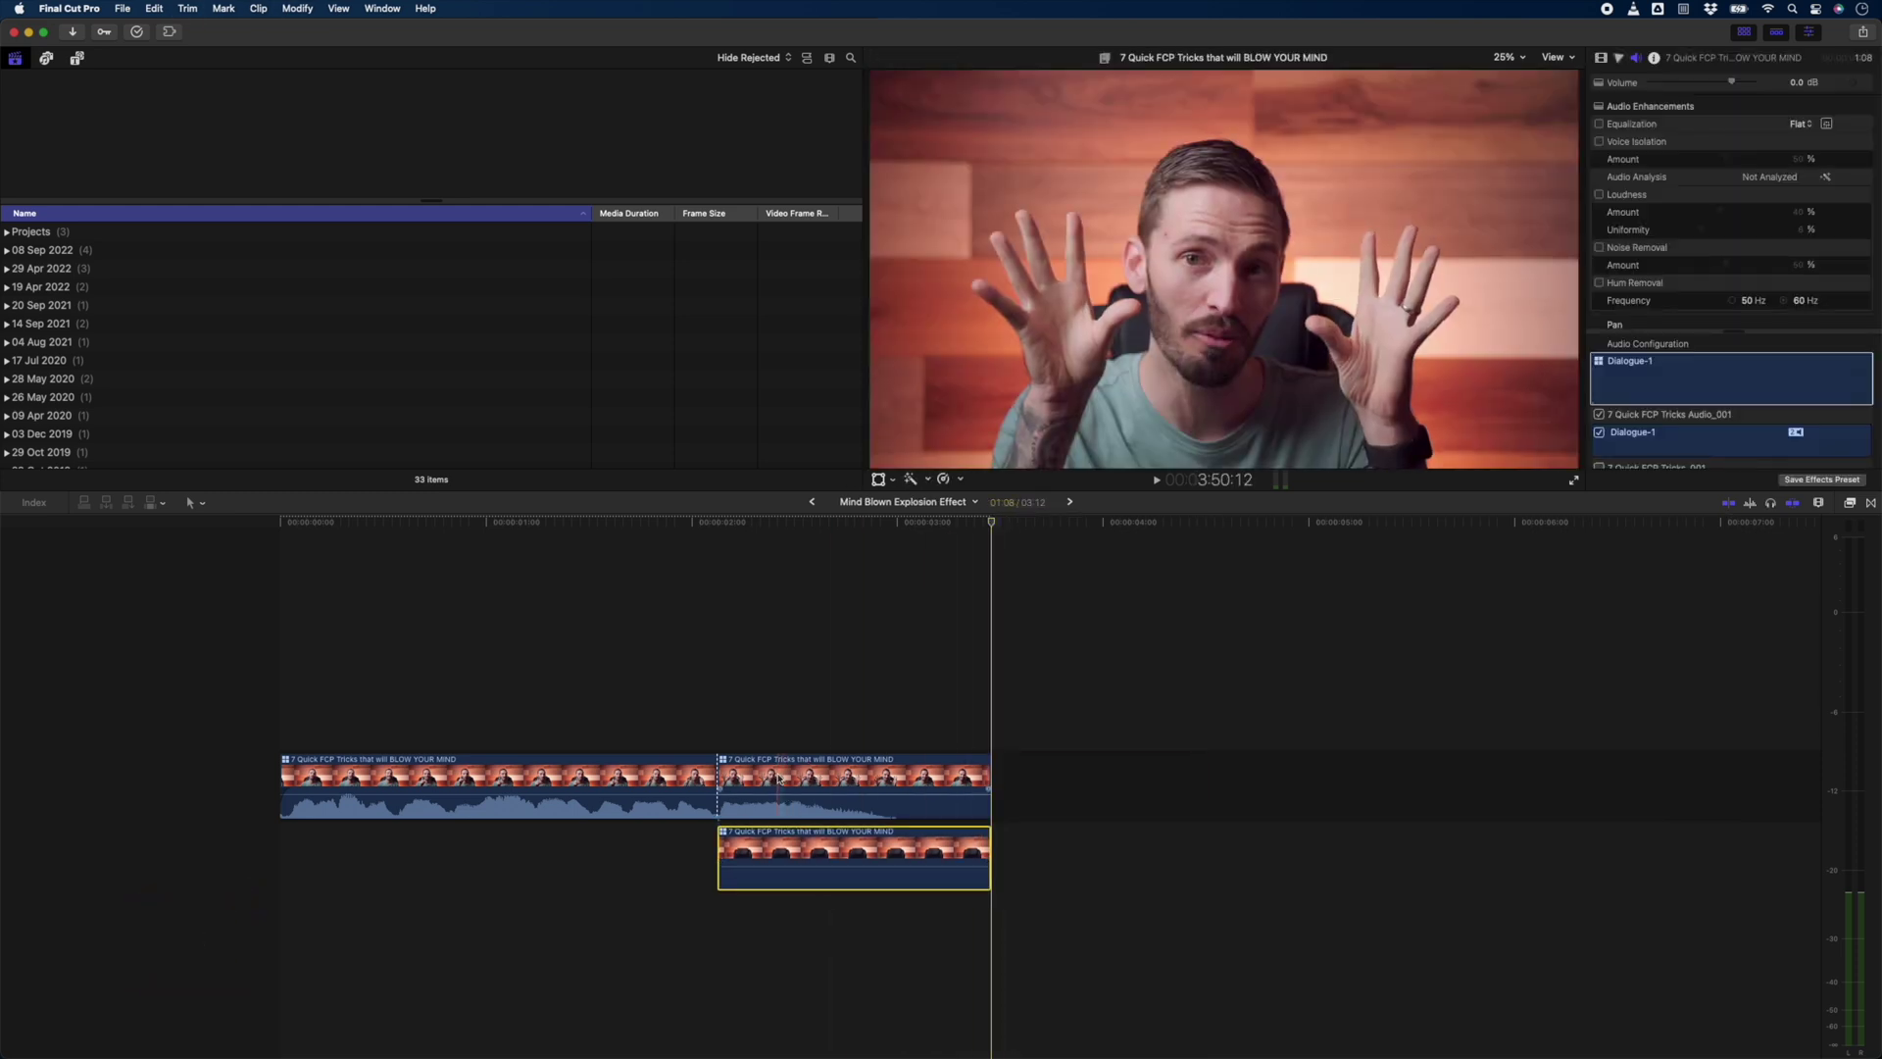
- Duplicate the second storyline clip directly above itself, then detach and delete the copy's audio
{"action": "left_click_drag", "start_coordinate": [779, 779], "coordinate": [781, 686]}
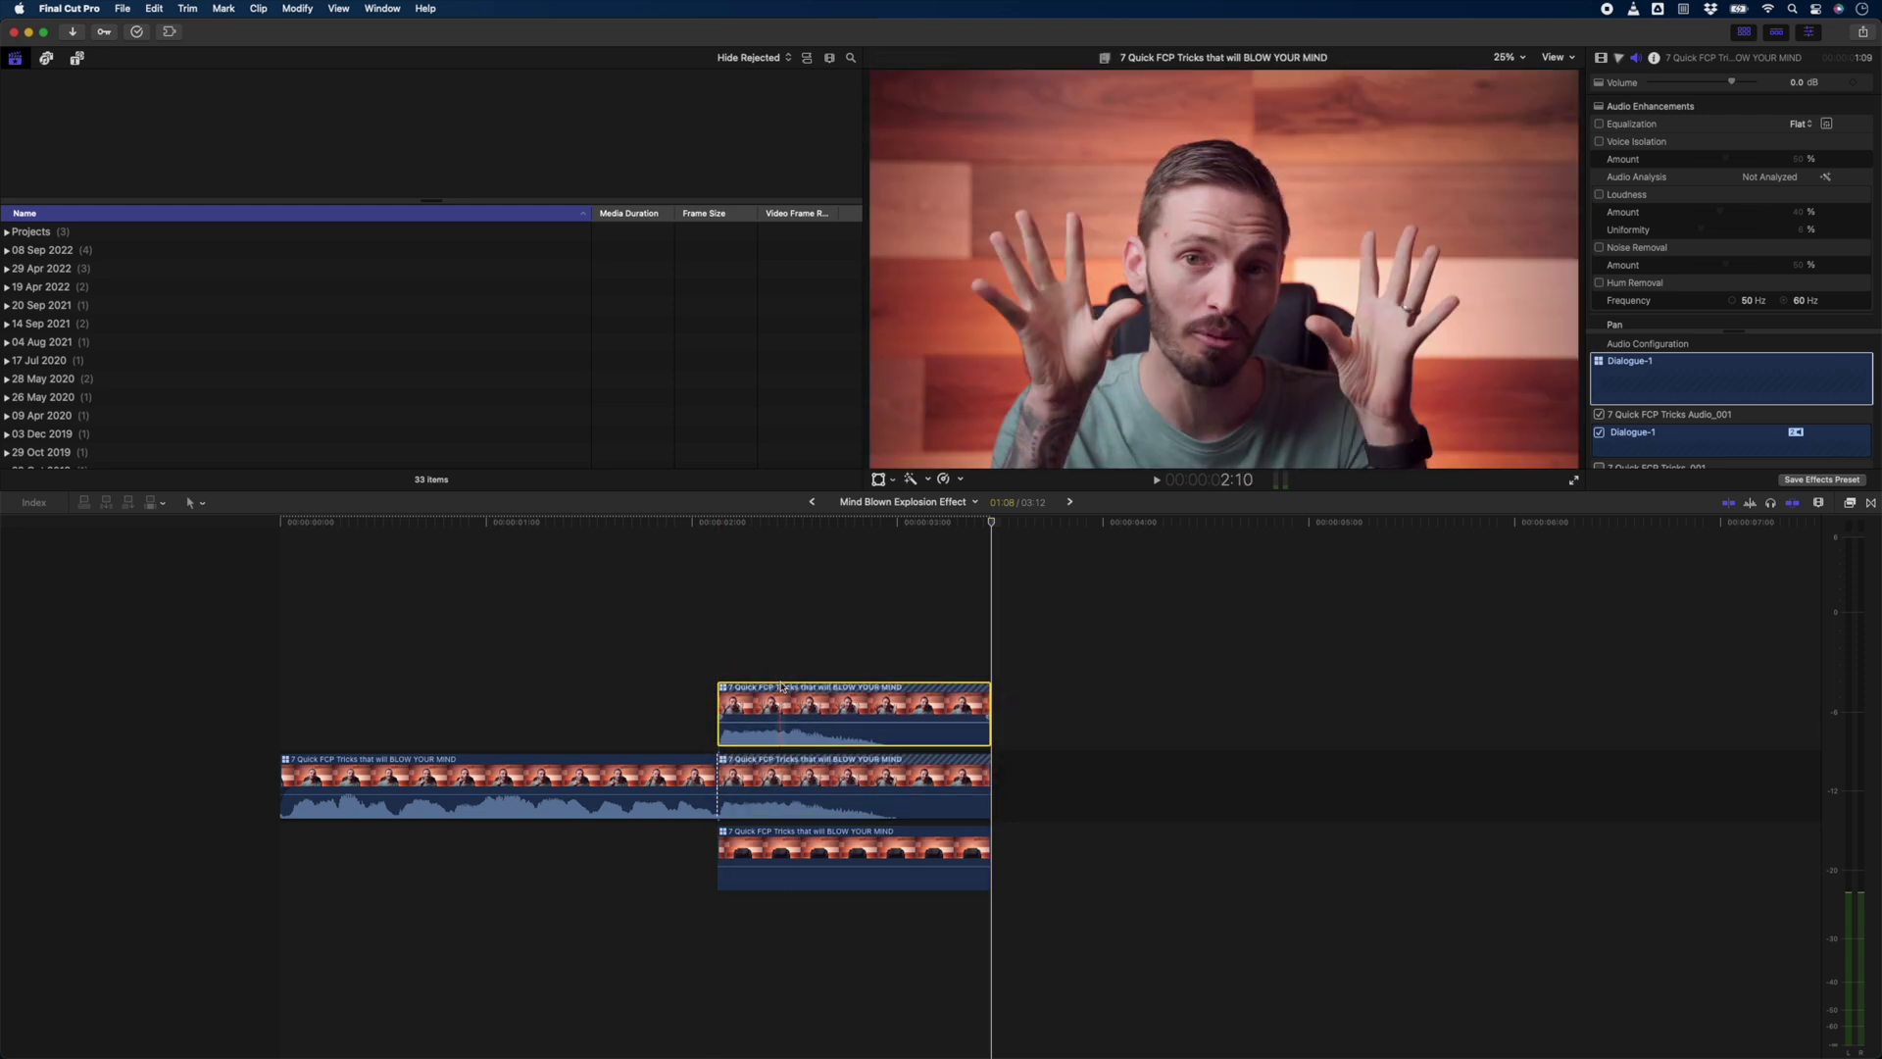
{"action": "key", "text": "ctrl"}
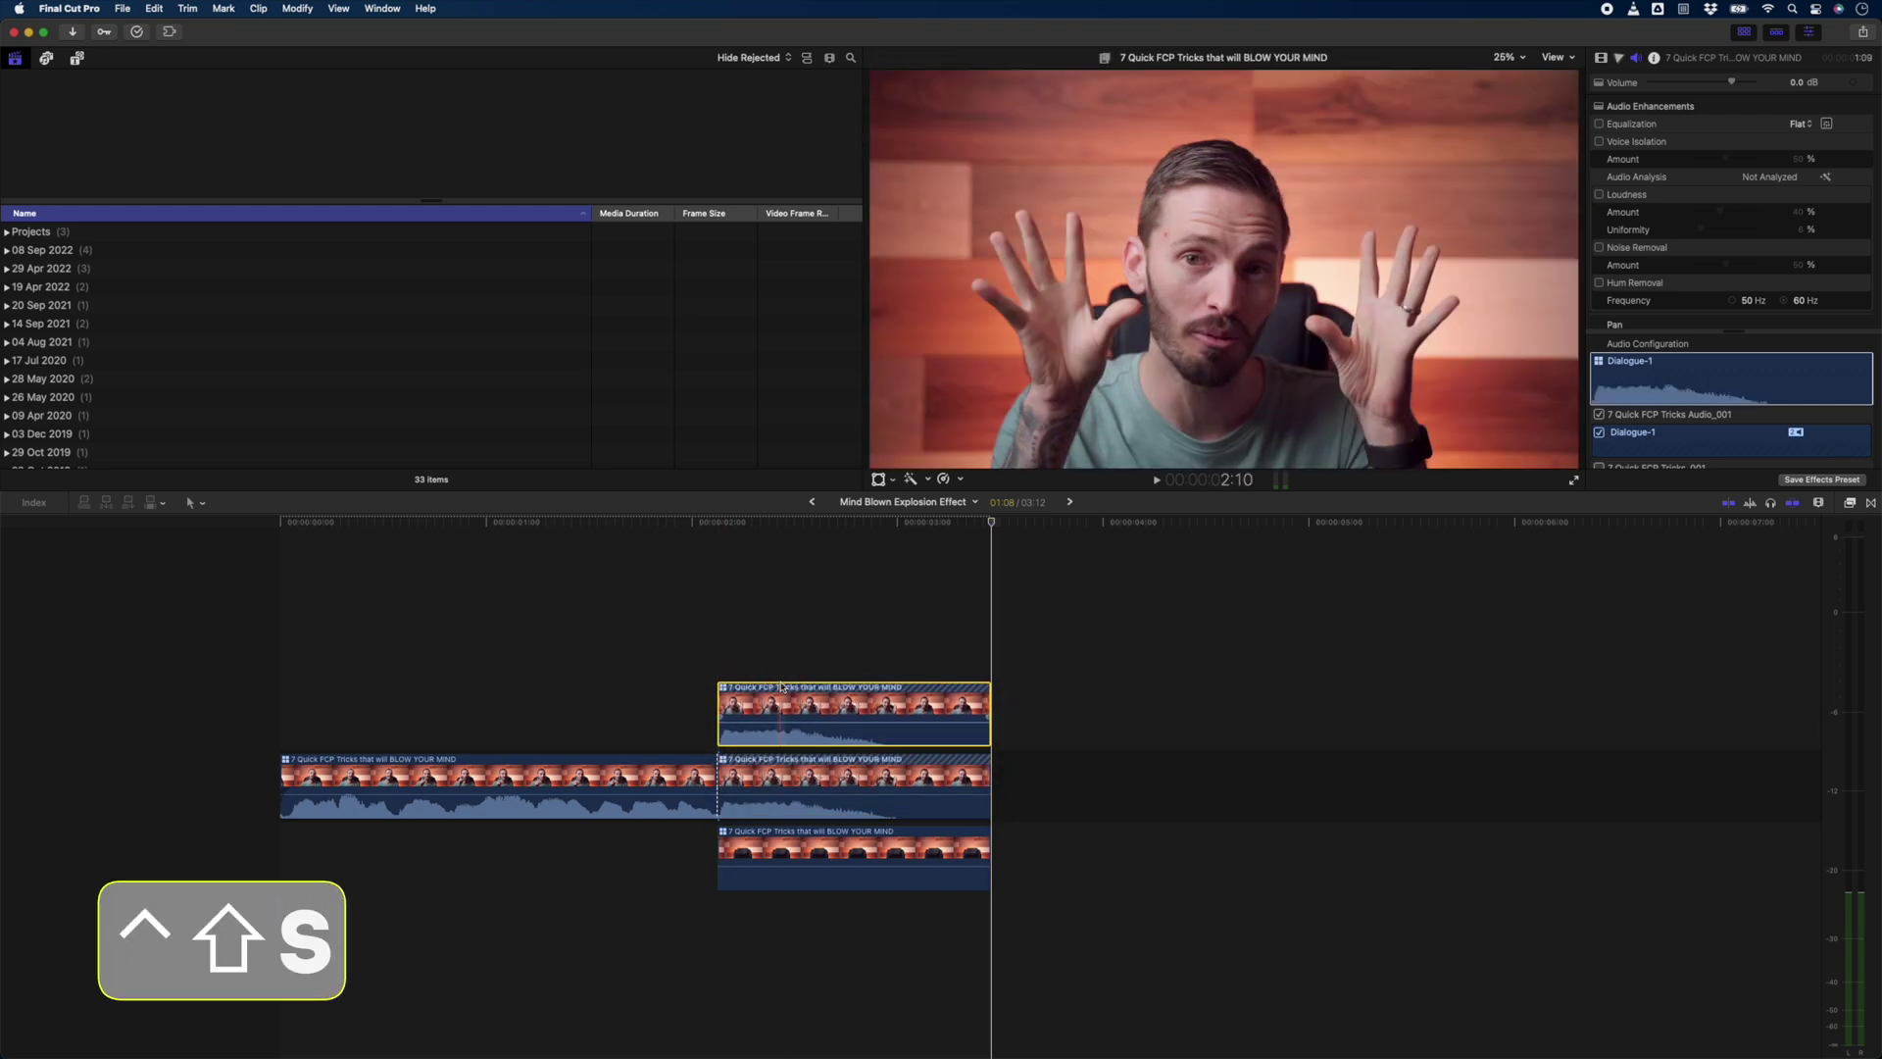
{"action": "key", "text": "ctrl+shift+s"}
{"action": "key", "text": "Delete"}
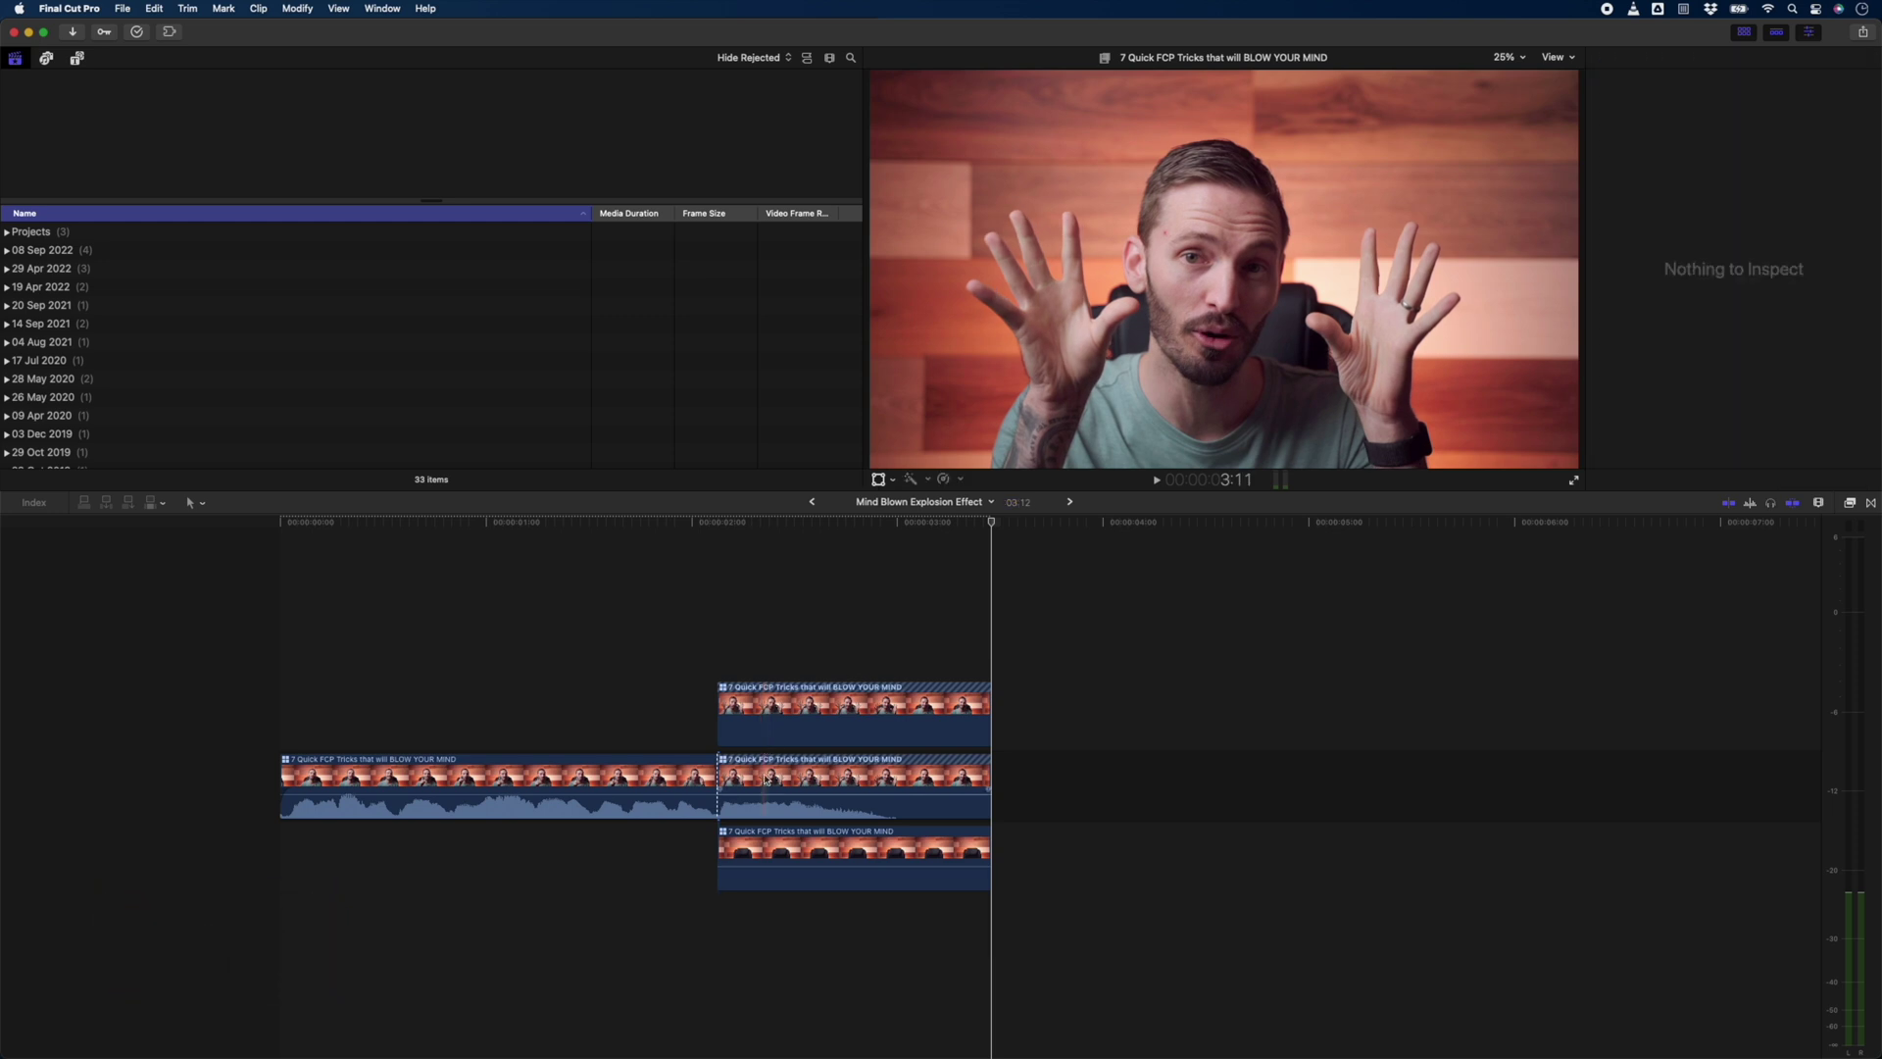
- Disable the second storyline clip between the empty-chair clip and the upper copy
{"action": "left_click", "coordinate": [765, 779]}
{"action": "key", "text": "v"}
{"action": "left_click", "coordinate": [781, 621]}
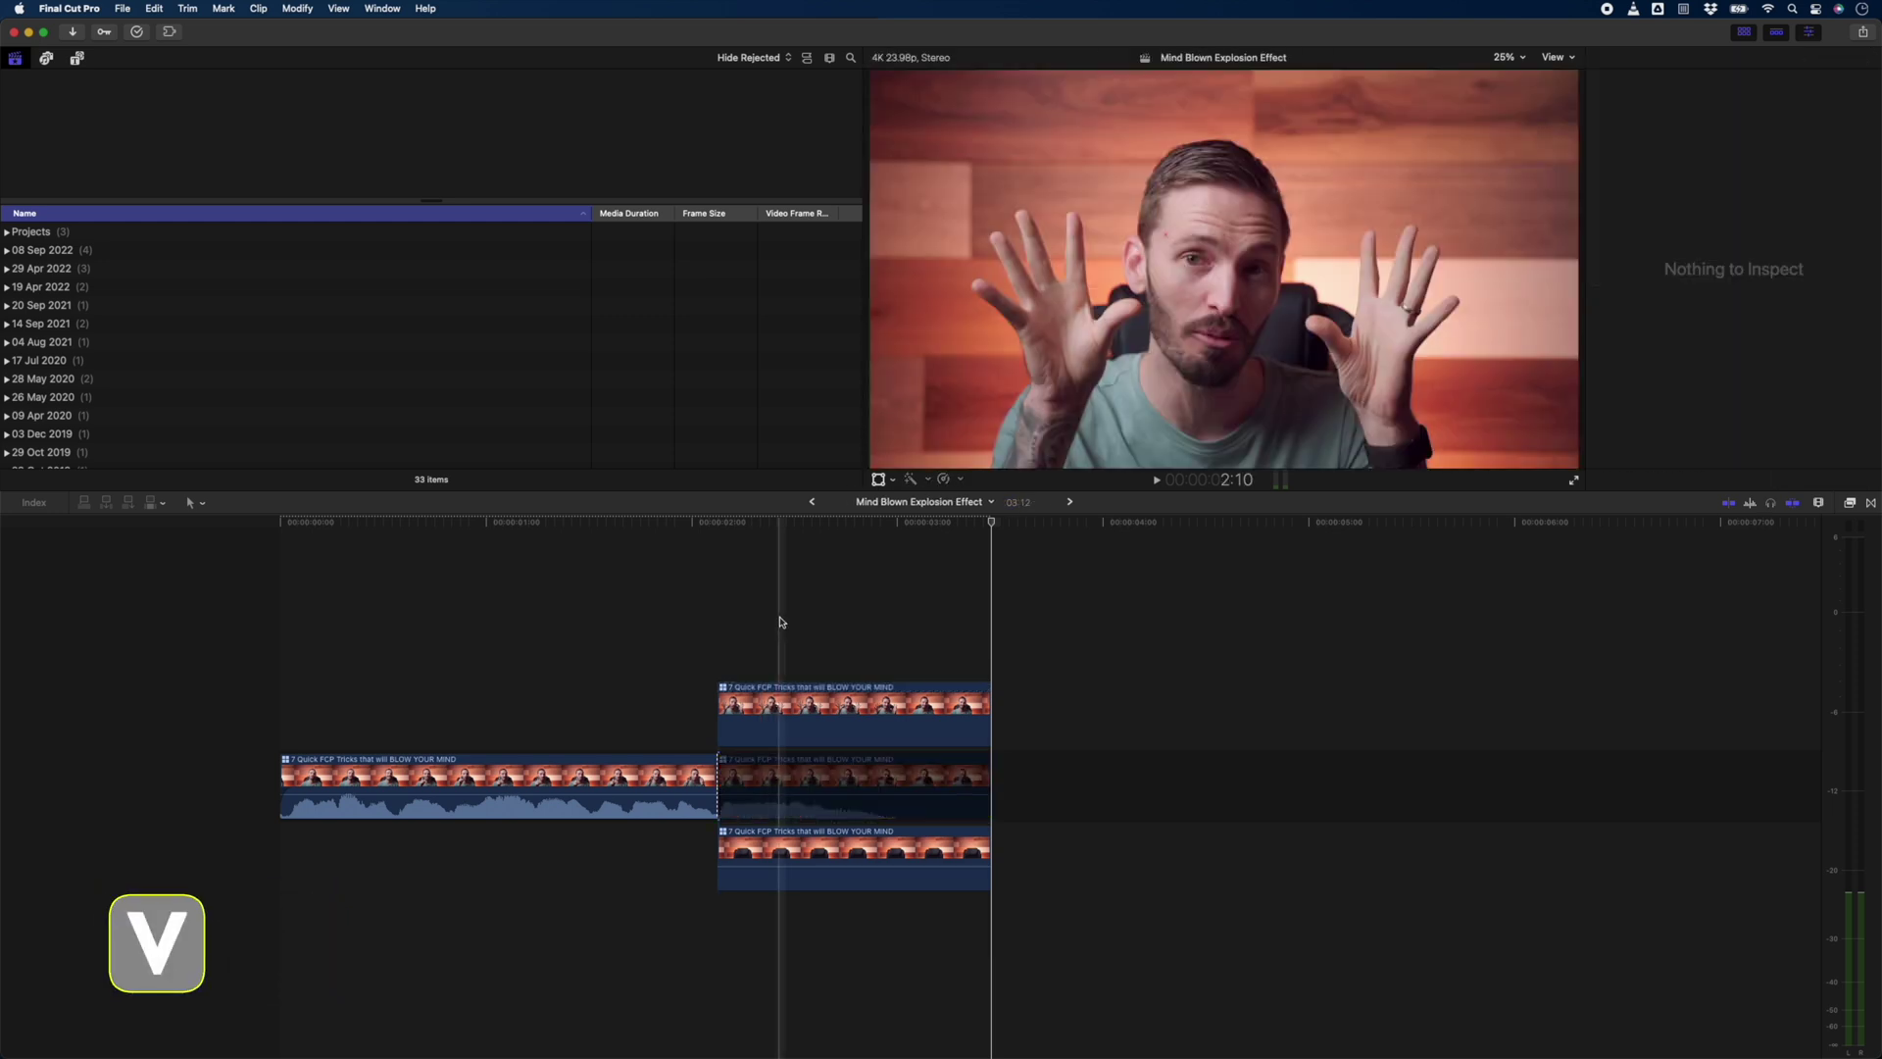
- Apply a Draw Mask to the upper copy at 2:10, trace the top of the head and hair, and set the feather to -11
{"action": "left_click", "coordinate": [781, 711]}
{"action": "left_click", "coordinate": [1850, 503]}
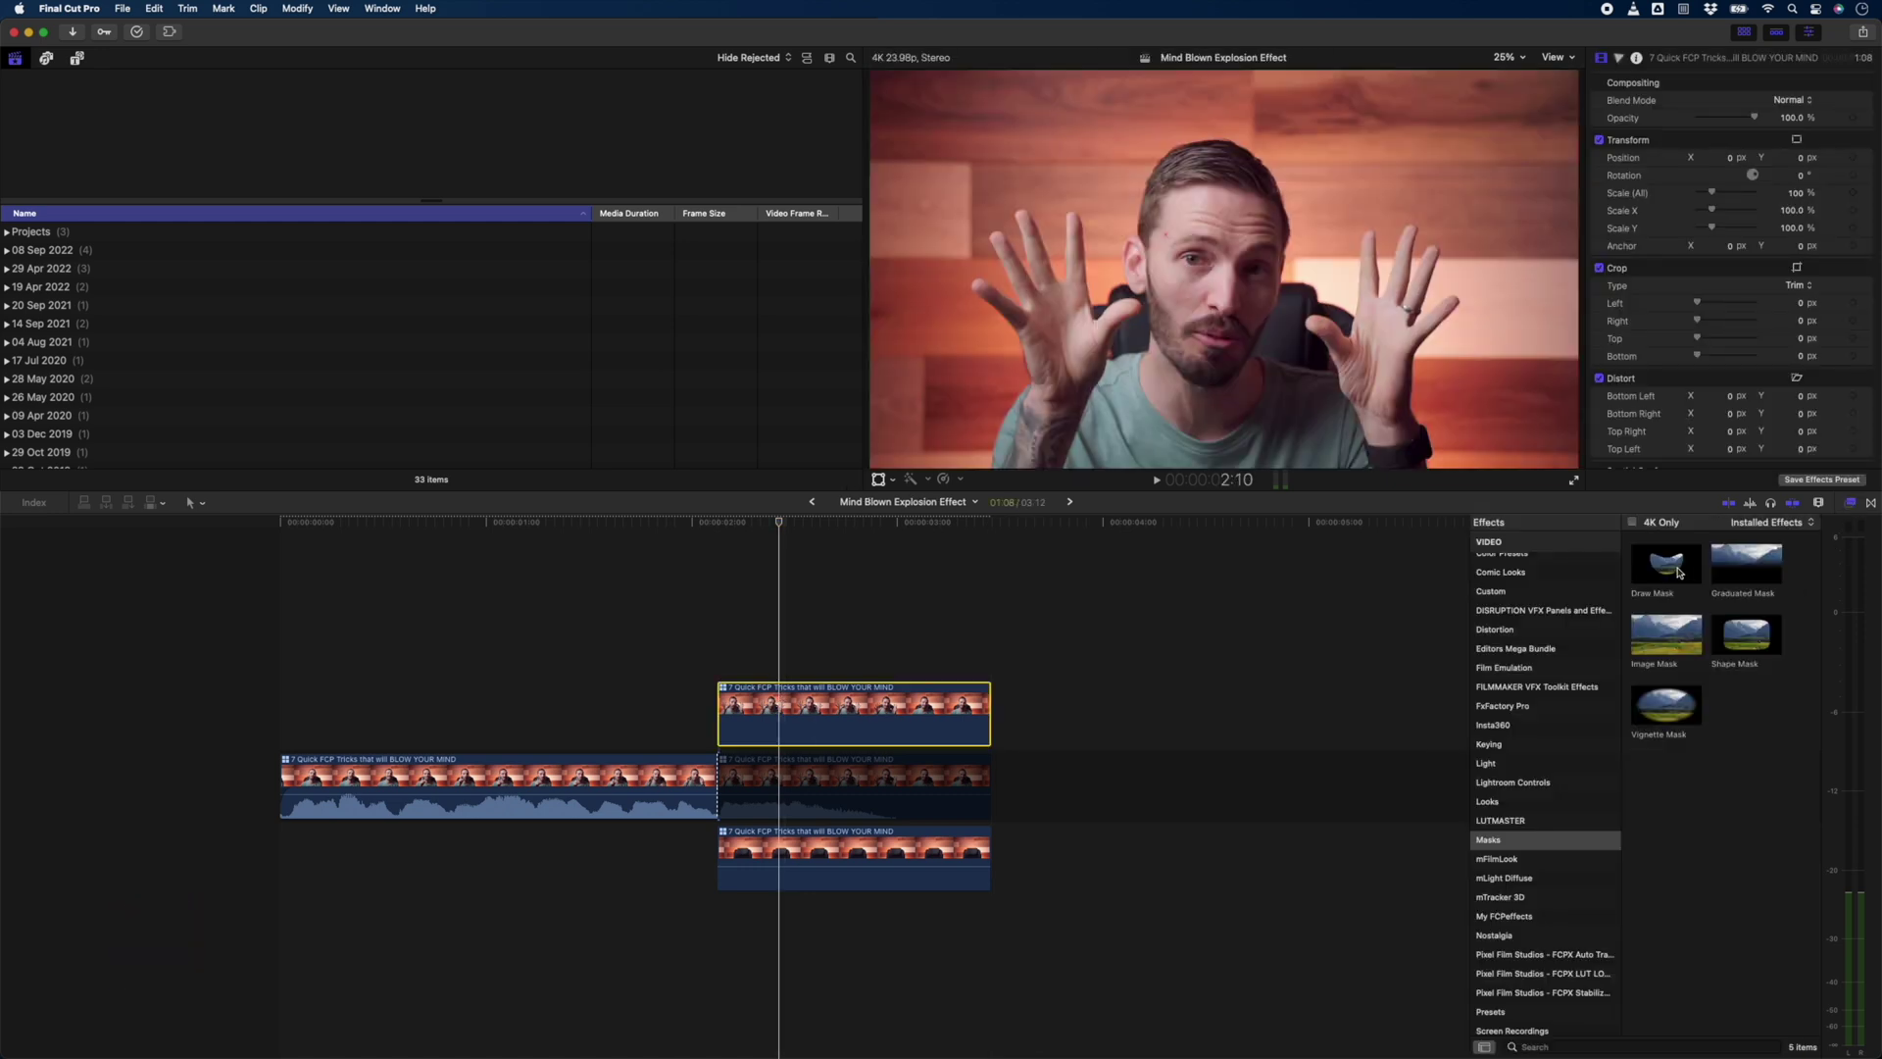
{"action": "left_click_drag", "start_coordinate": [1358, 635], "coordinate": [855, 704]}
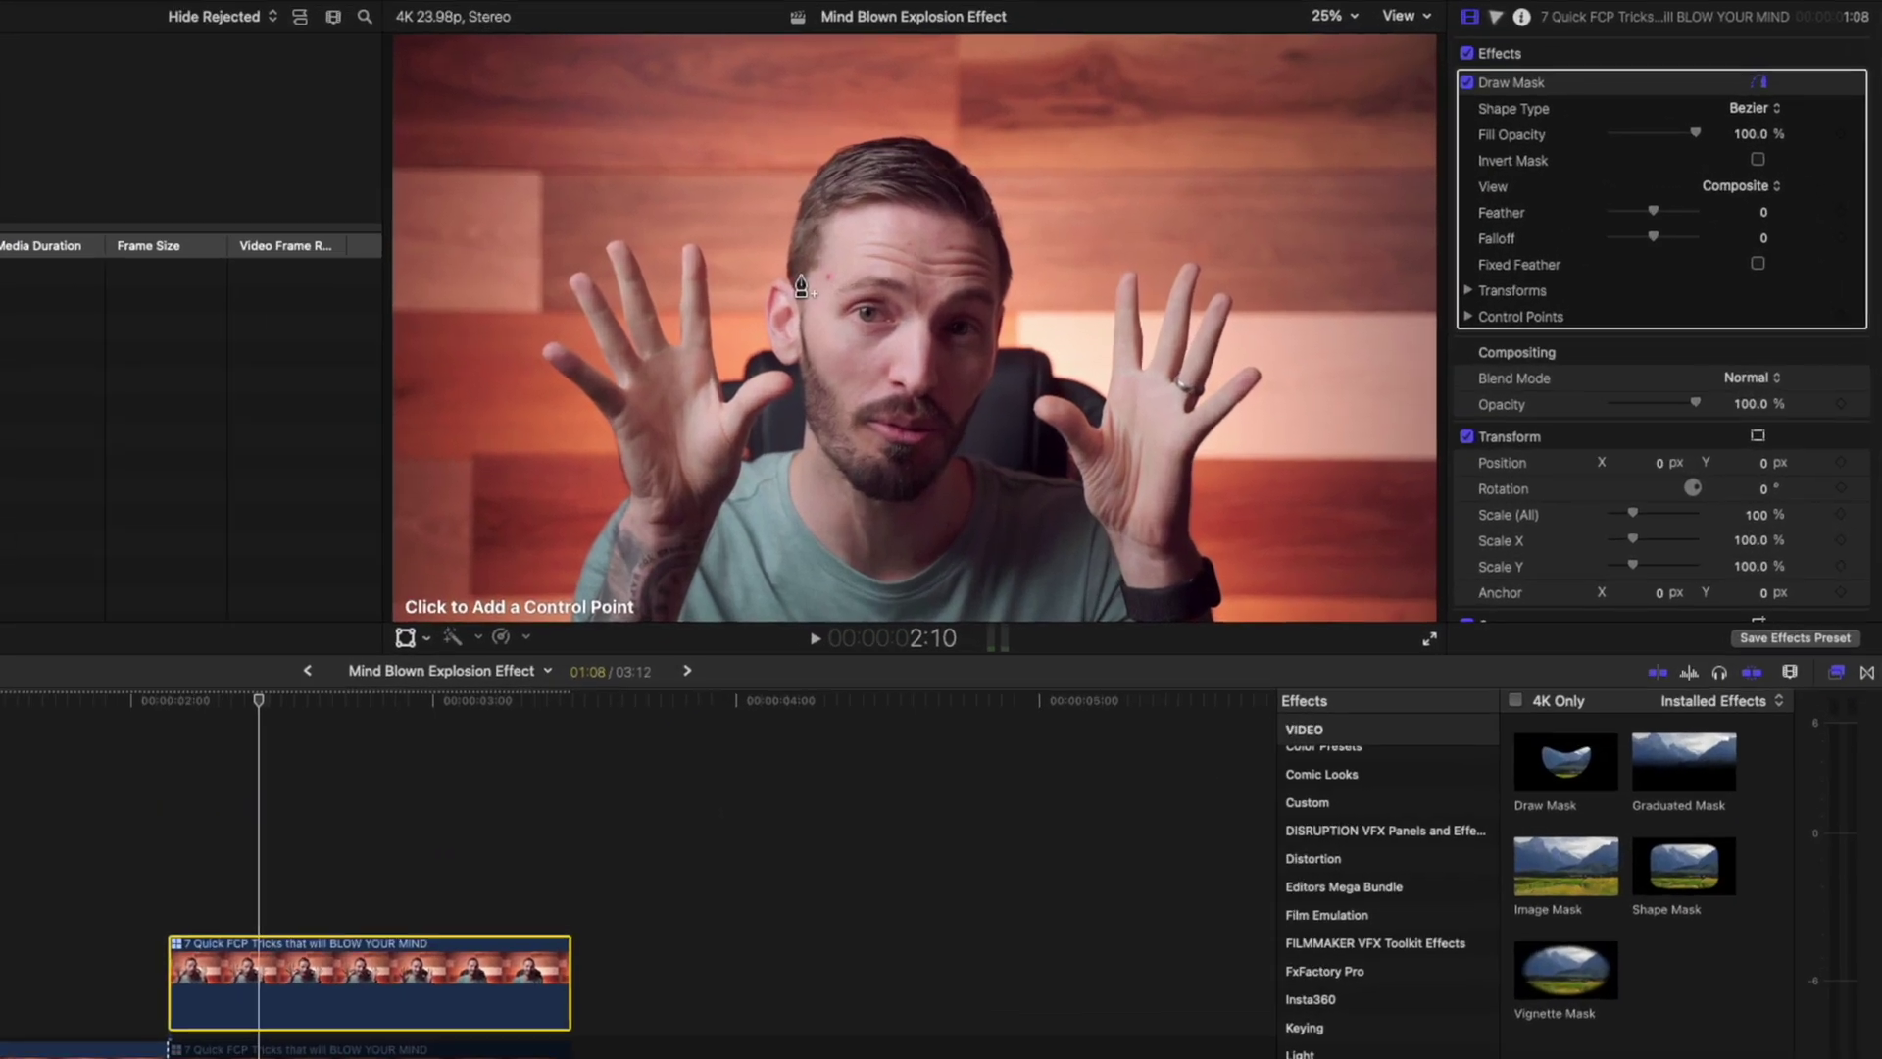
{"action": "left_click", "coordinate": [792, 240]}
{"action": "left_click", "coordinate": [953, 267]}
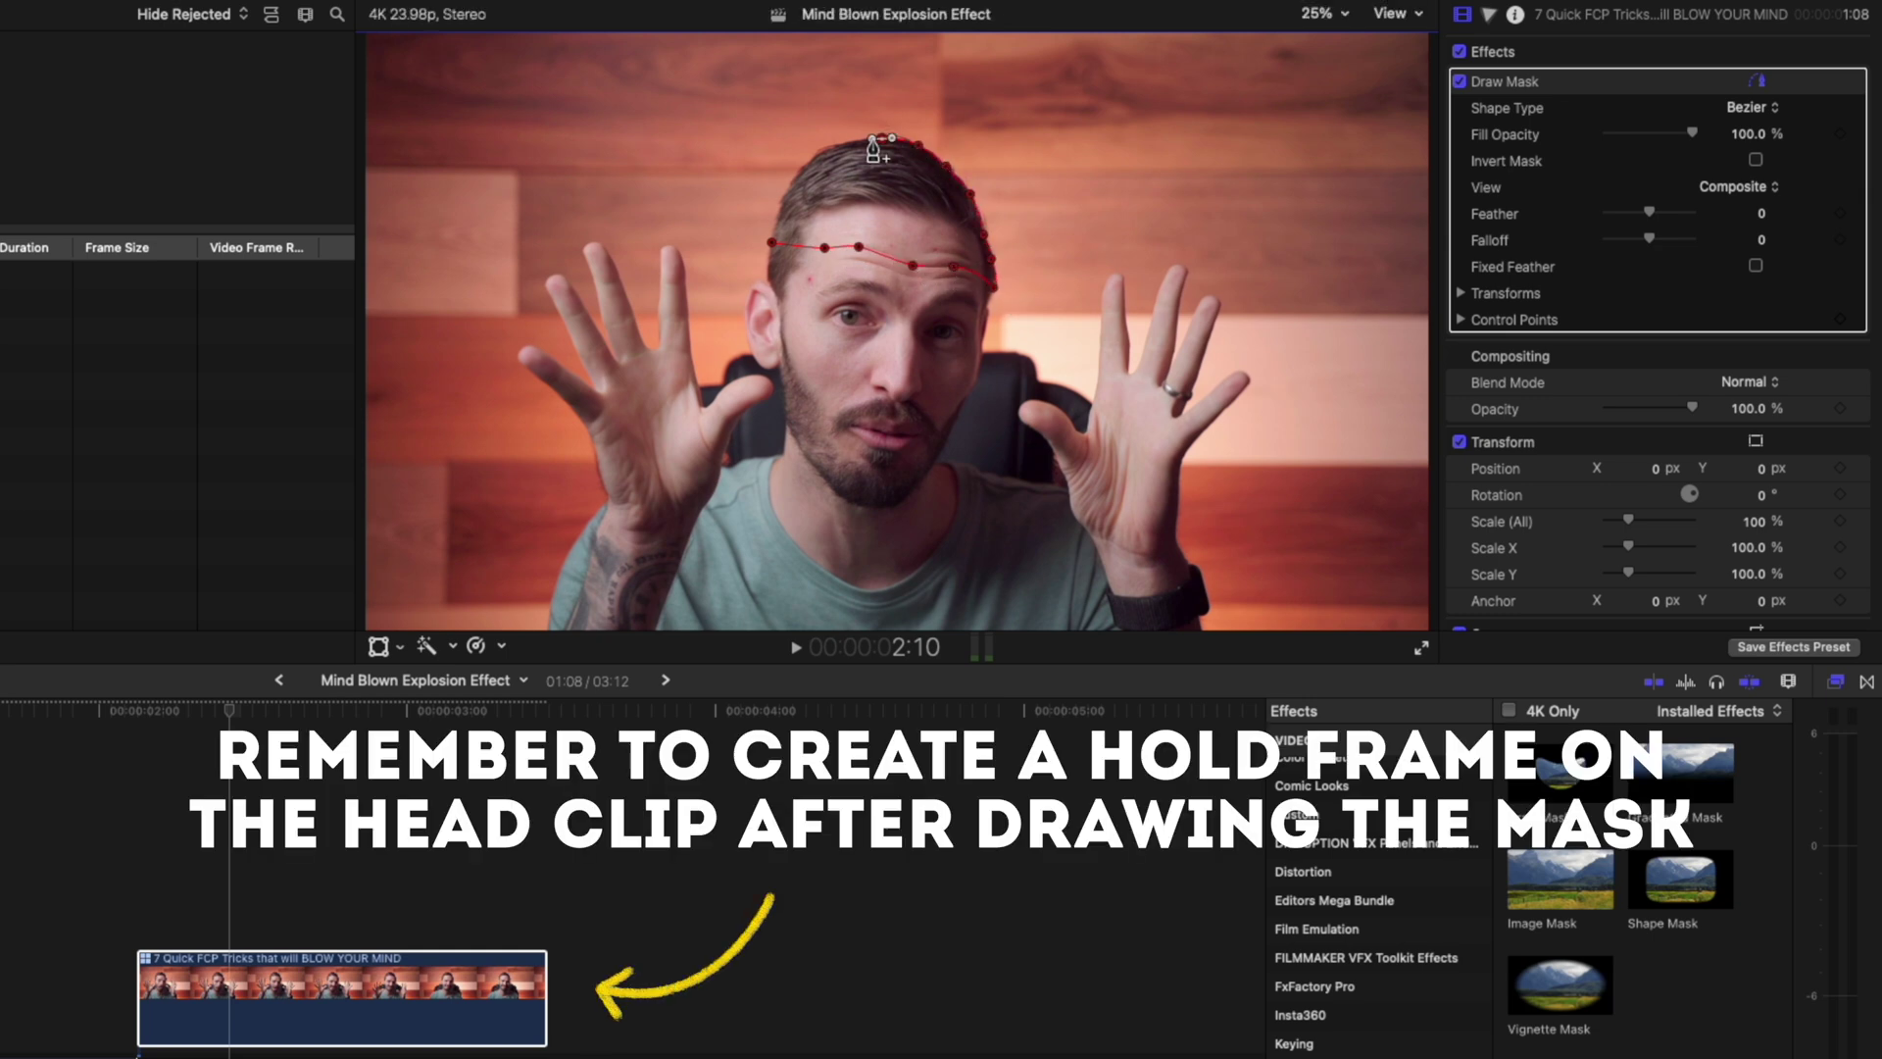
{"action": "left_click", "coordinate": [772, 241]}
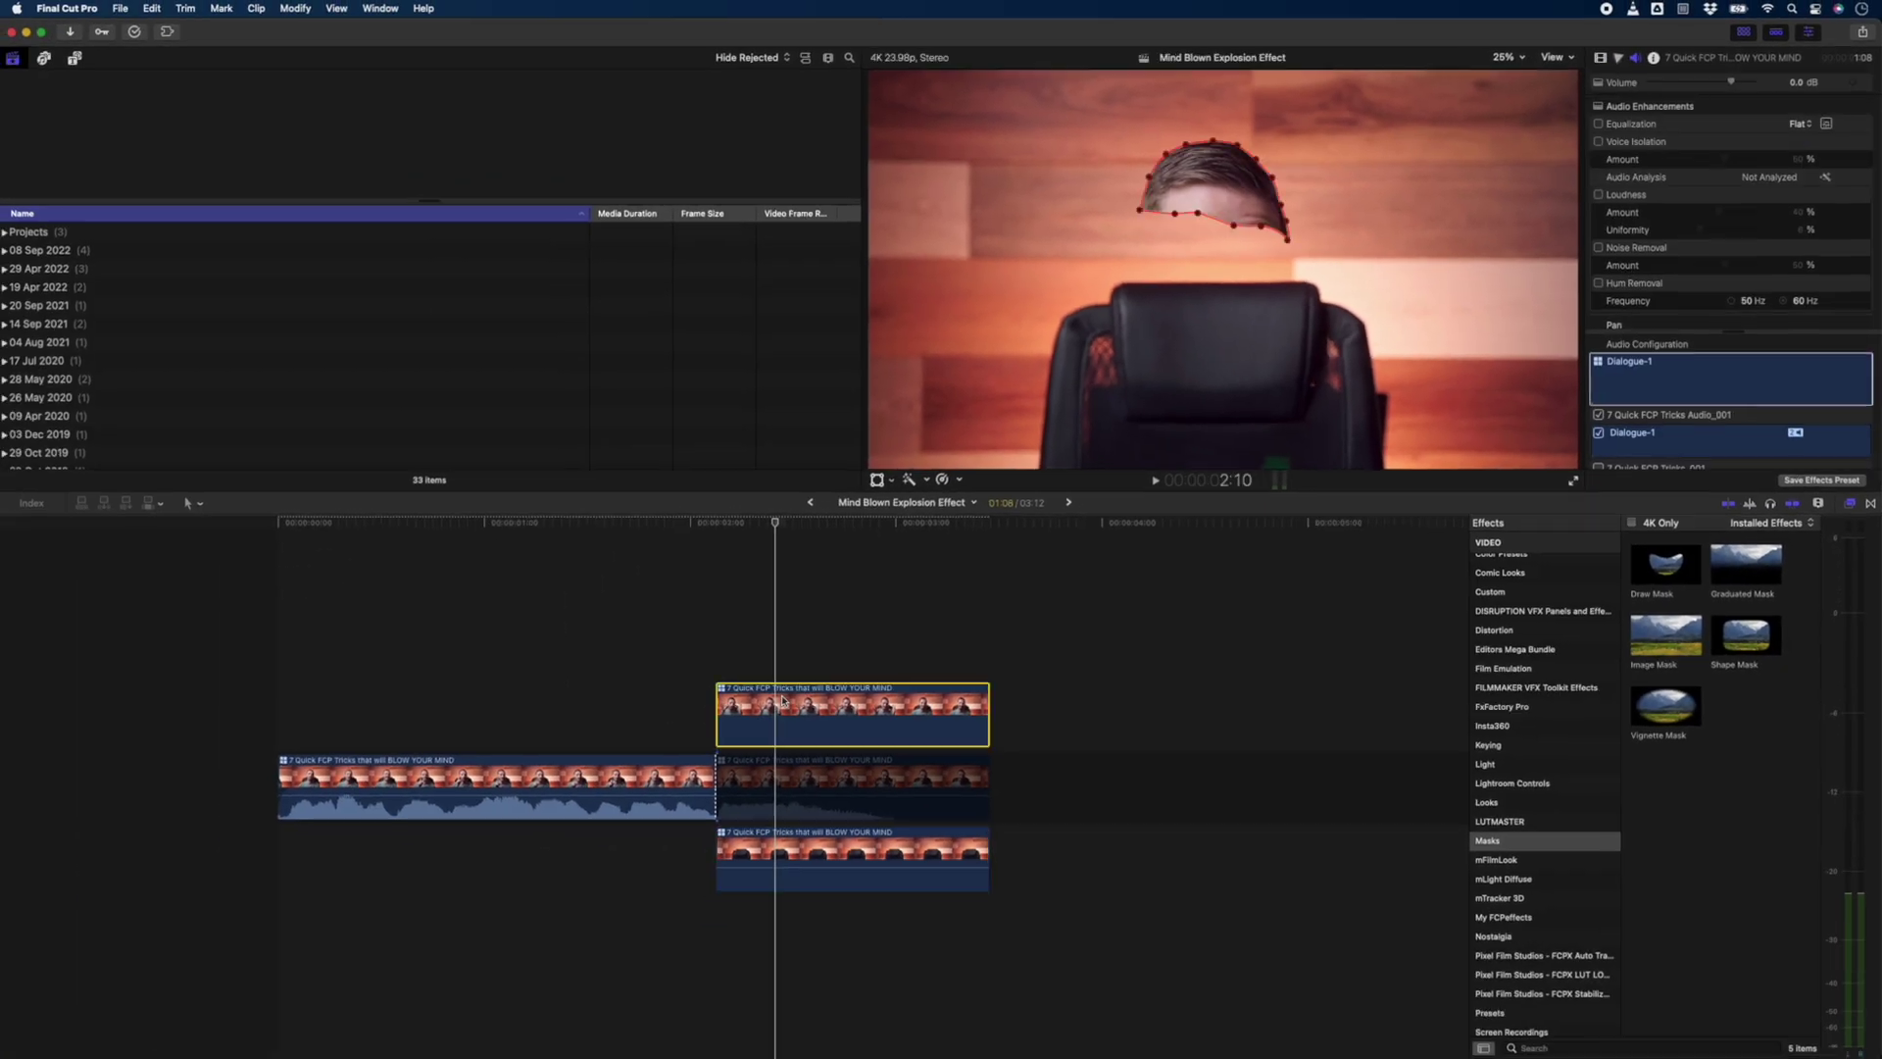
- Disable the masked upper clip and re-enable the second storyline clip
{"action": "key", "text": "v"}
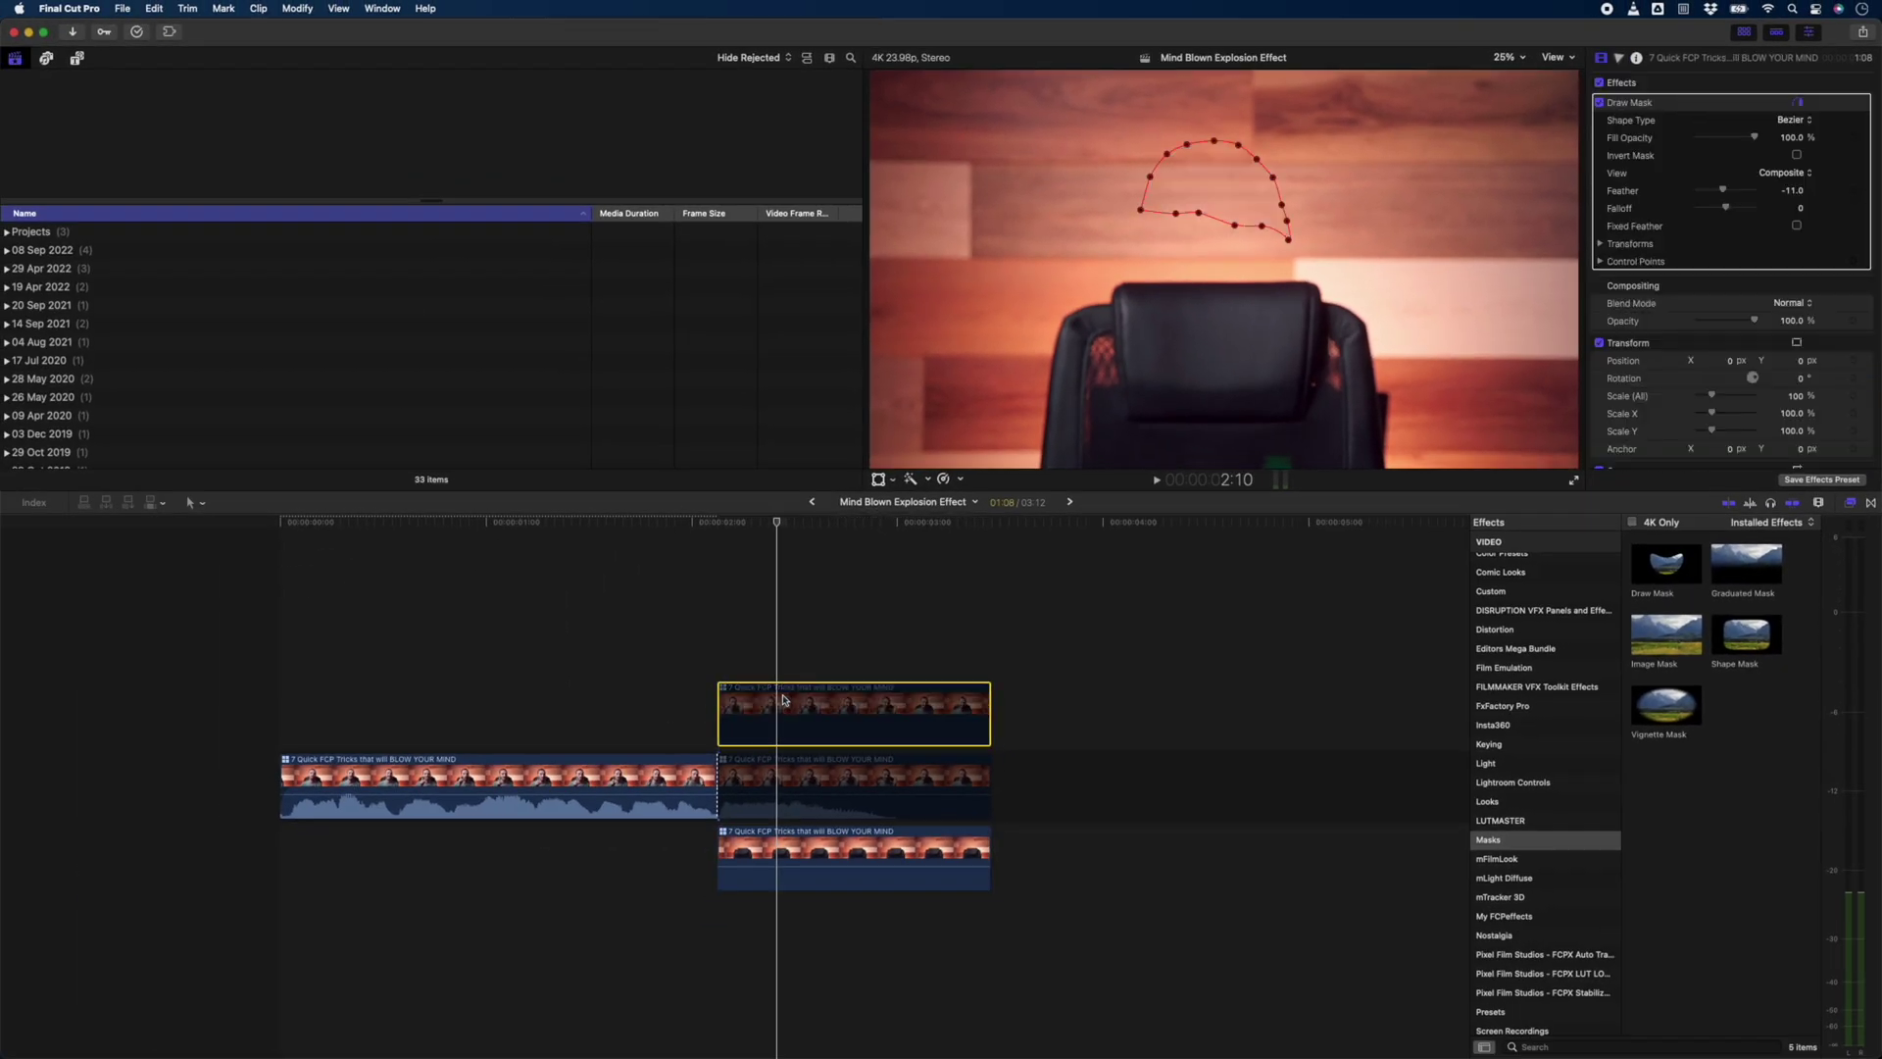
{"action": "left_click", "coordinate": [781, 781]}
{"action": "key", "text": "v"}
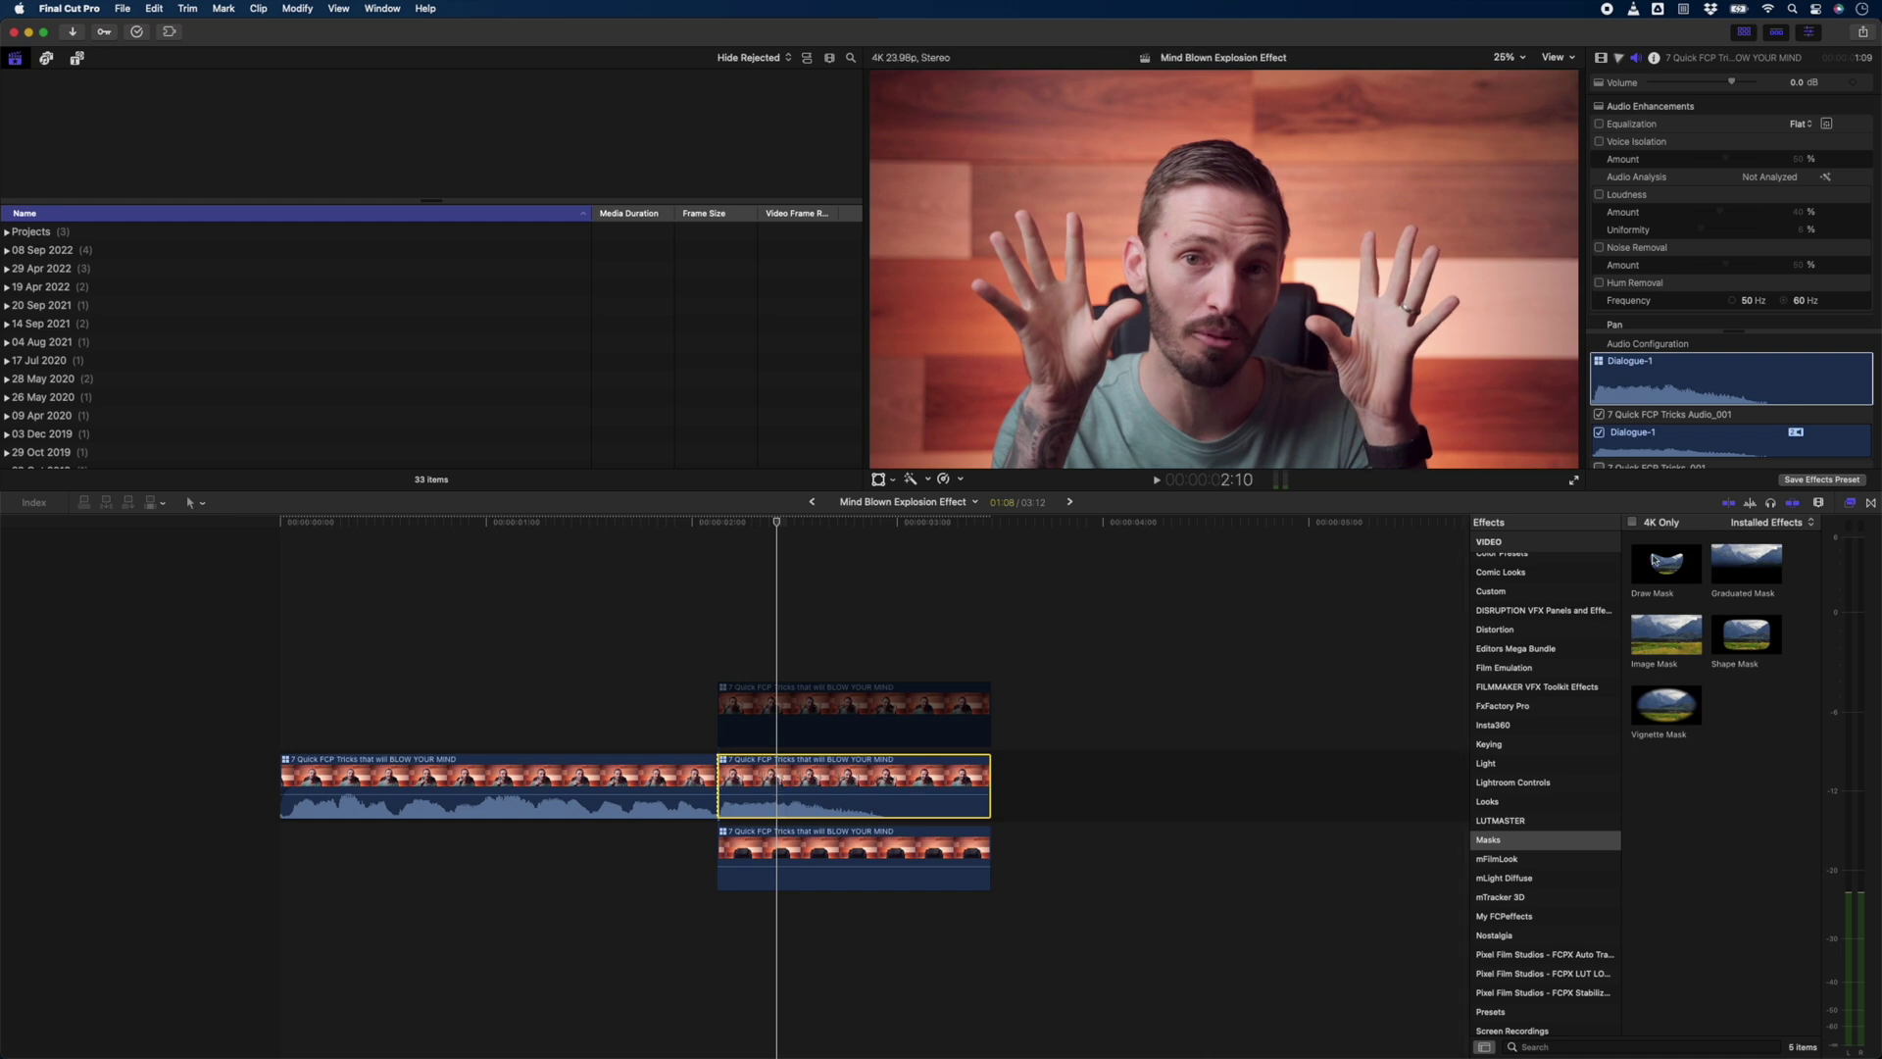
- Add a Draw Mask around the top of the head on the second storyline clip, invert it, and set the feather to 10
{"action": "left_click_drag", "start_coordinate": [1215, 672], "coordinate": [820, 779]}
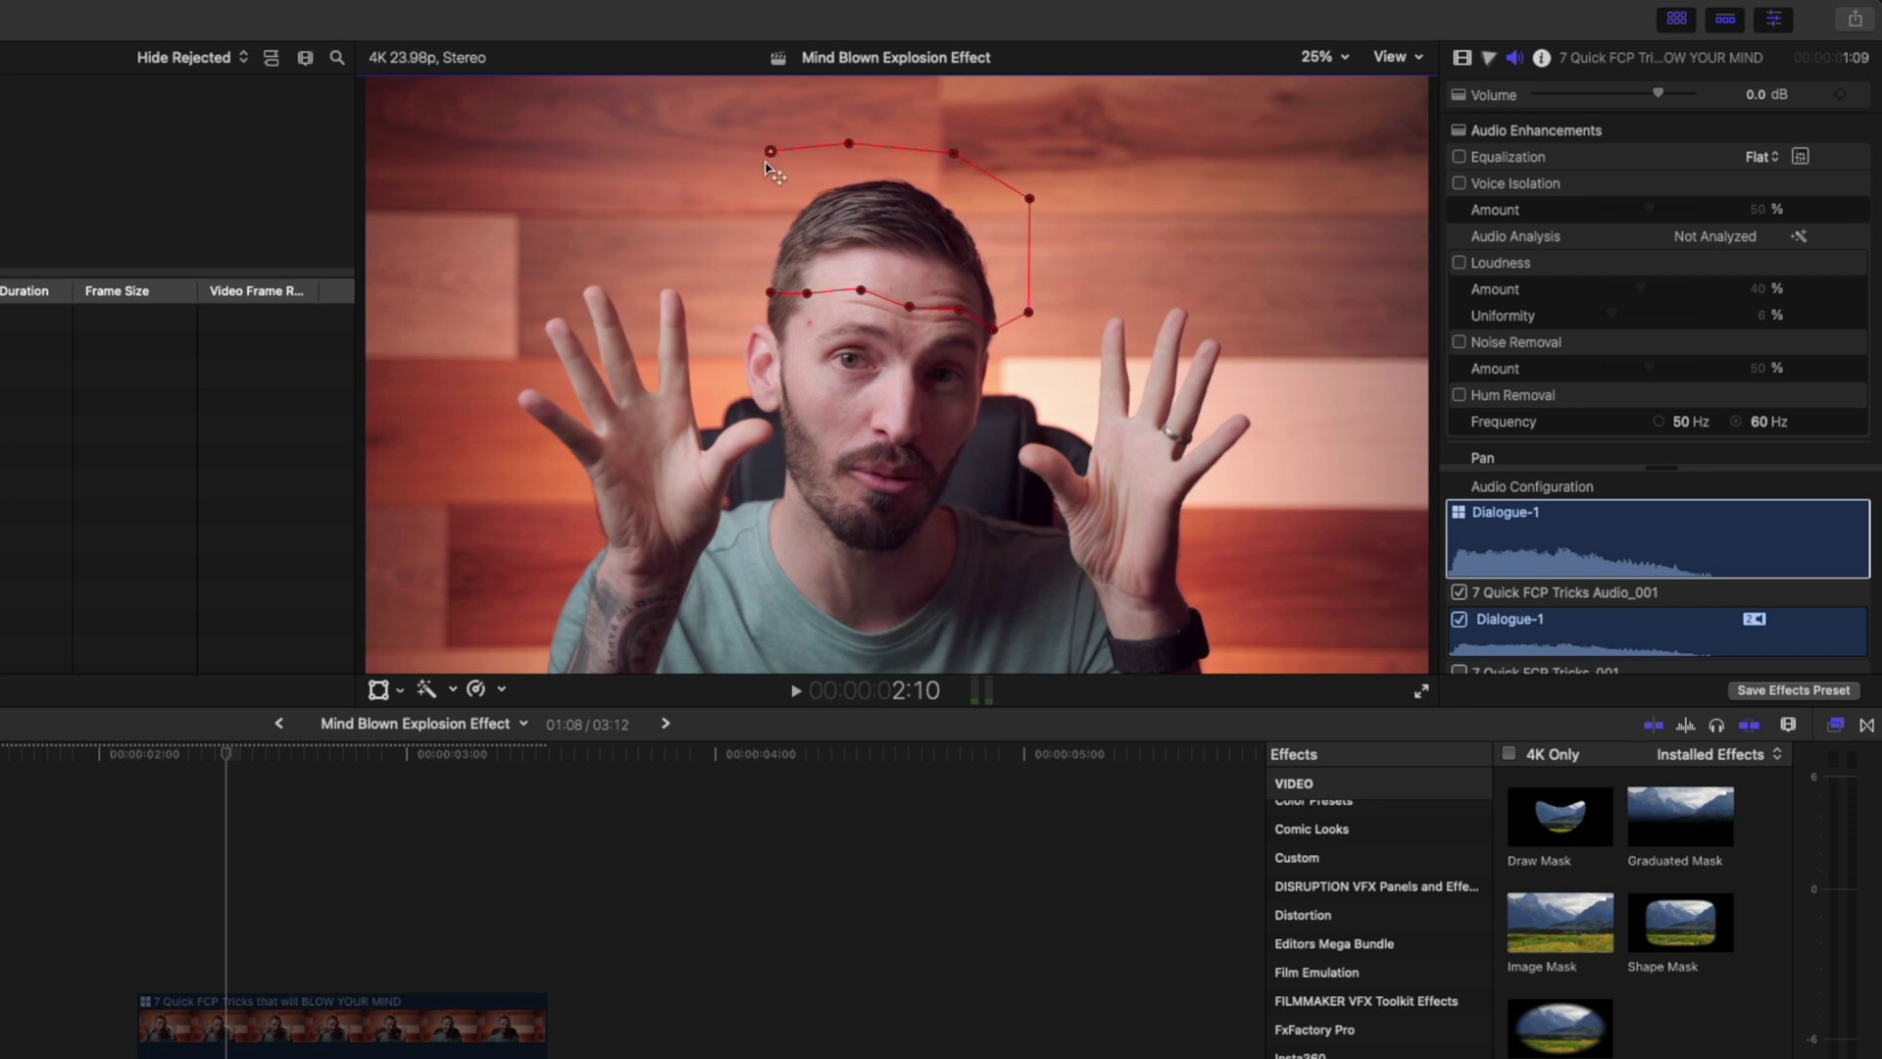
{"action": "left_click", "coordinate": [771, 293]}
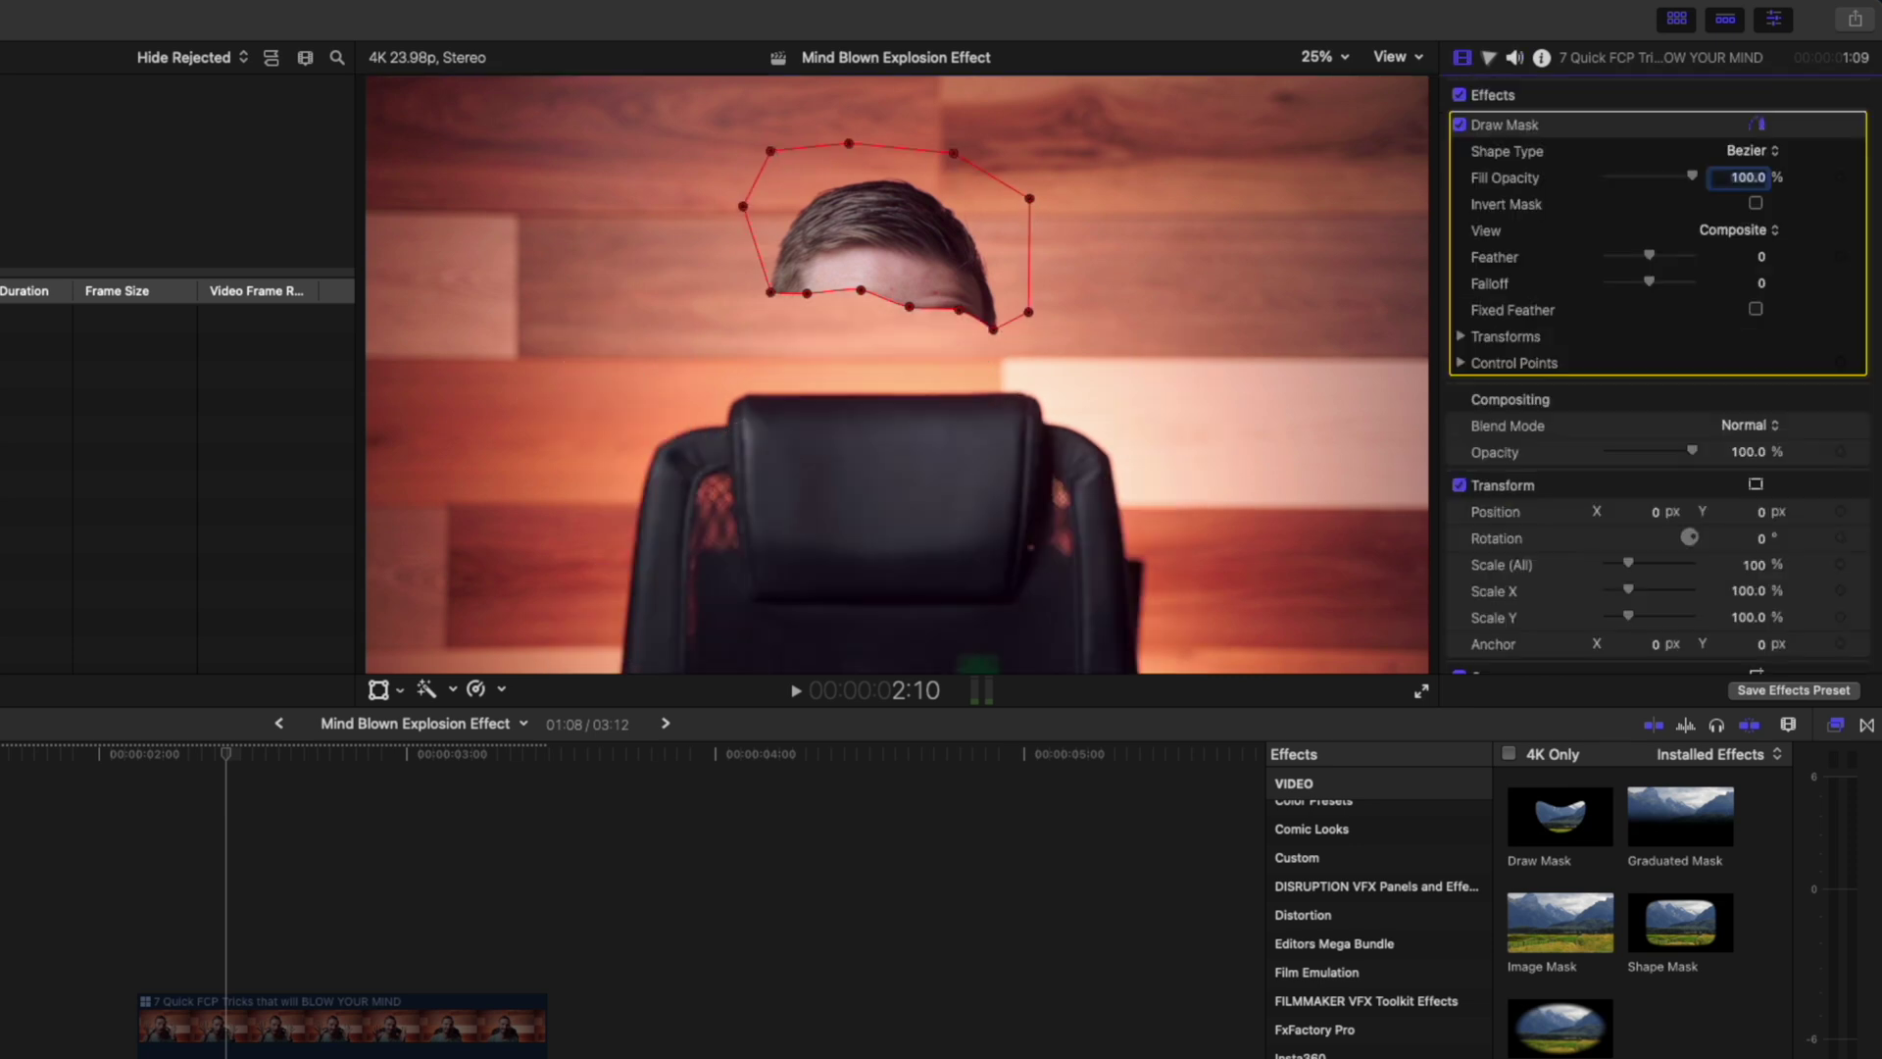
{"action": "left_click", "coordinate": [1755, 203]}
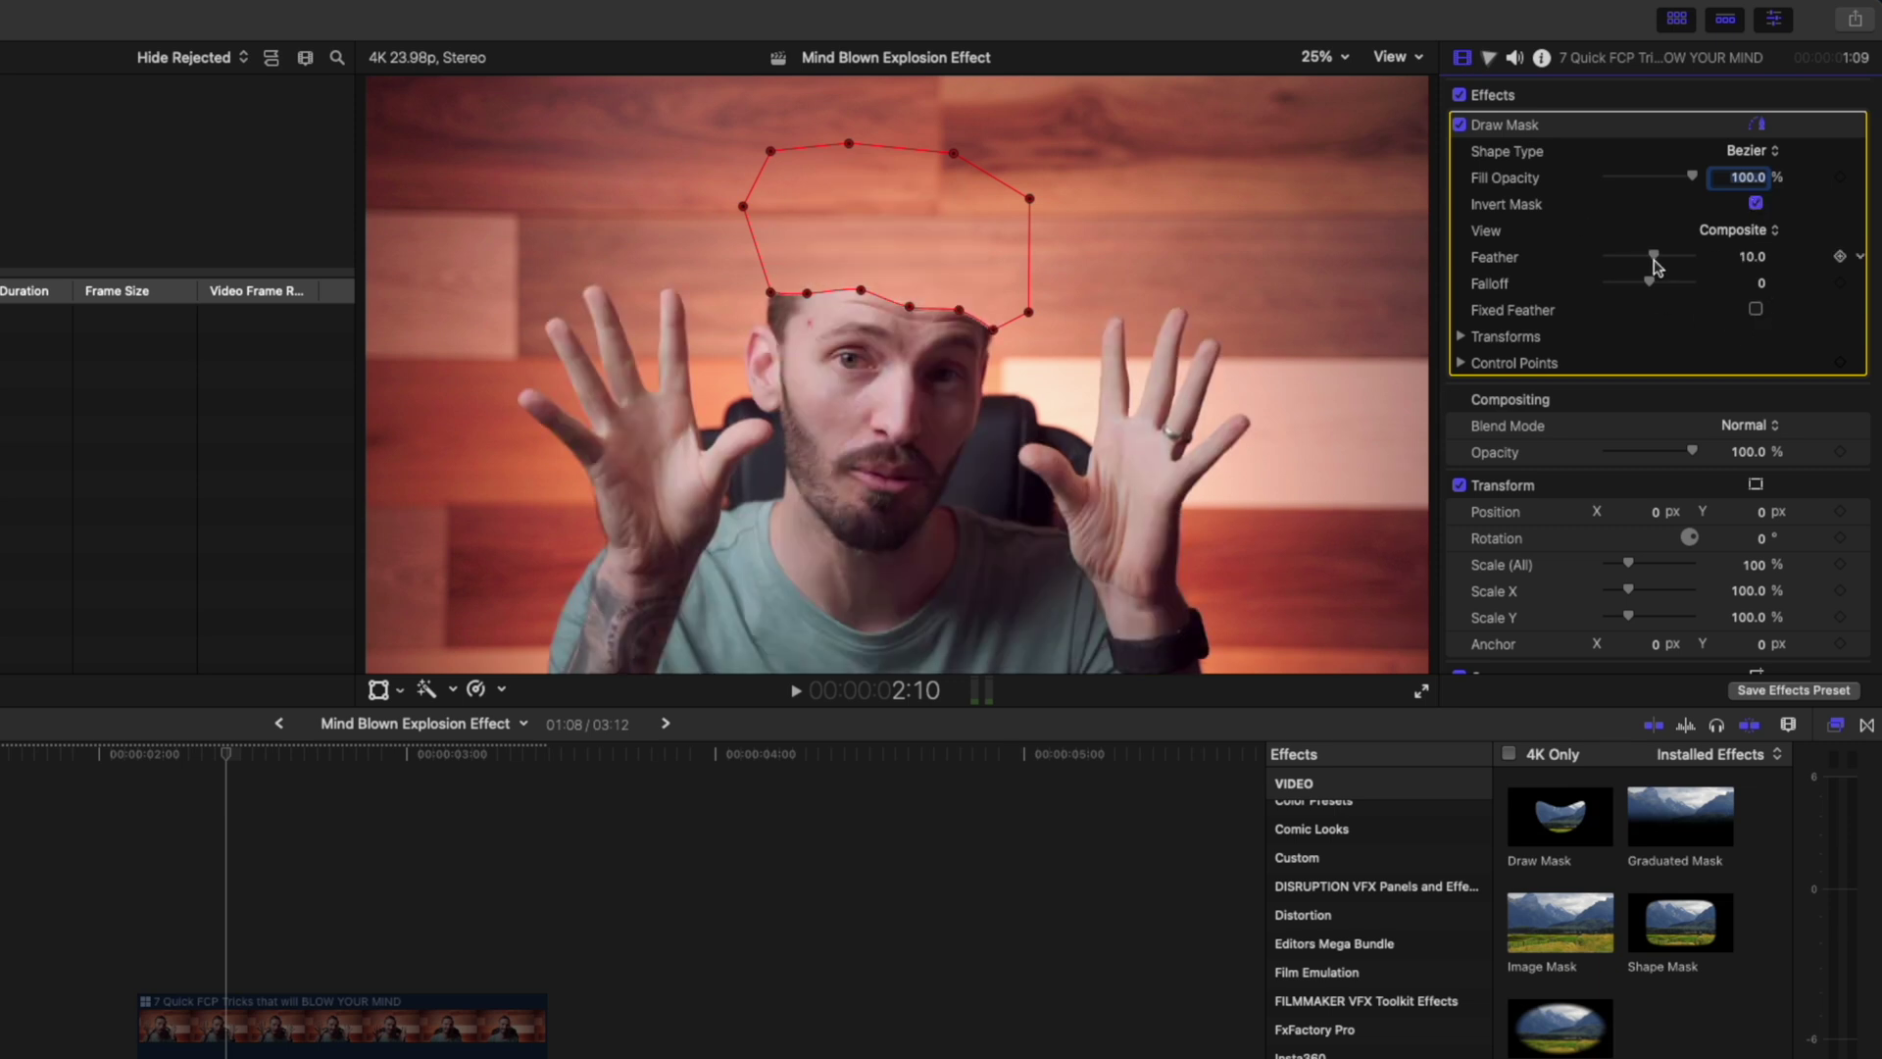
- Keyframe the mask's control points and adjust them frame by frame to follow the forehead's movement
{"action": "left_click", "coordinate": [1462, 362]}
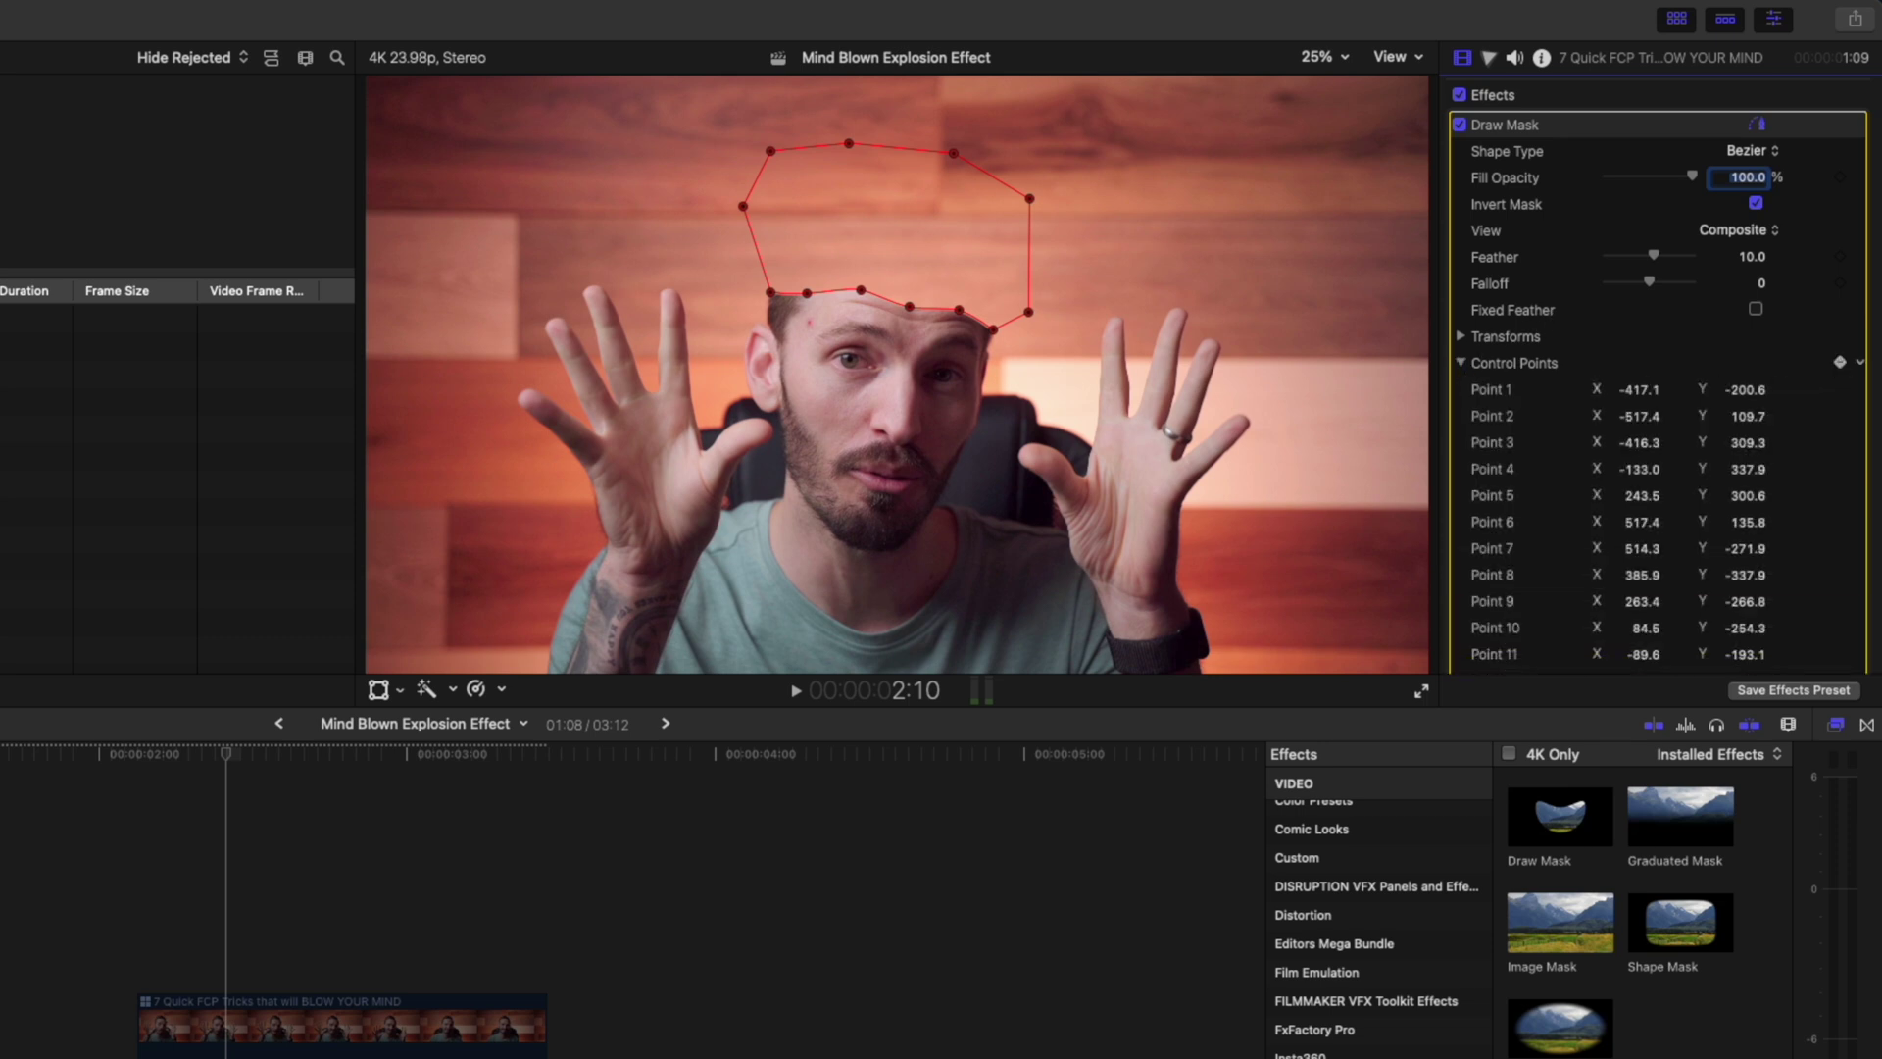
{"action": "left_click", "coordinate": [1840, 363]}
{"action": "key", "text": "Right"}
{"action": "key", "text": "Right"}
{"action": "key", "text": "Right"}
{"action": "key", "text": "Right"}
{"action": "key", "text": "Right"}
{"action": "key", "text": "Right"}
{"action": "key", "text": "Right"}
{"action": "key", "text": "Right"}
{"action": "key", "text": "Left"}
{"action": "key", "text": "Left"}
{"action": "key", "text": "Left"}
{"action": "key", "text": "Left"}
{"action": "key", "text": "Left"}
{"action": "key", "text": "Left"}
{"action": "key", "text": "Left"}
{"action": "key", "text": "Left"}
{"action": "key", "text": "Left"}
{"action": "key", "text": "Left"}
{"action": "key", "text": "Left"}
{"action": "key", "text": "Left"}
{"action": "left_click_drag", "start_coordinate": [905, 301], "coordinate": [901, 299]}
{"action": "key", "text": "Right"}
{"action": "key", "text": "Right"}
{"action": "key", "text": "Right"}
{"action": "key", "text": "Right"}
{"action": "key", "text": "Right"}
{"action": "key", "text": "Right"}
{"action": "key", "text": "Right"}
{"action": "key", "text": "Right"}
{"action": "key", "text": "Right"}
{"action": "key", "text": "Right"}
{"action": "key", "text": "Right"}
{"action": "key", "text": "Right"}
{"action": "key", "text": "Right"}
{"action": "key", "text": "Right"}
{"action": "key", "text": "Right"}
{"action": "key", "text": "Right"}
{"action": "key", "text": "Right"}
{"action": "key", "text": "Right"}
{"action": "key", "text": "Right"}
{"action": "key", "text": "Right"}
{"action": "key", "text": "Right"}
{"action": "key", "text": "Right"}
{"action": "key", "text": "Right"}
{"action": "key", "text": "Right"}
{"action": "key", "text": "Right"}
{"action": "key", "text": "Right"}
{"action": "key", "text": "Right"}
{"action": "key", "text": "Right"}
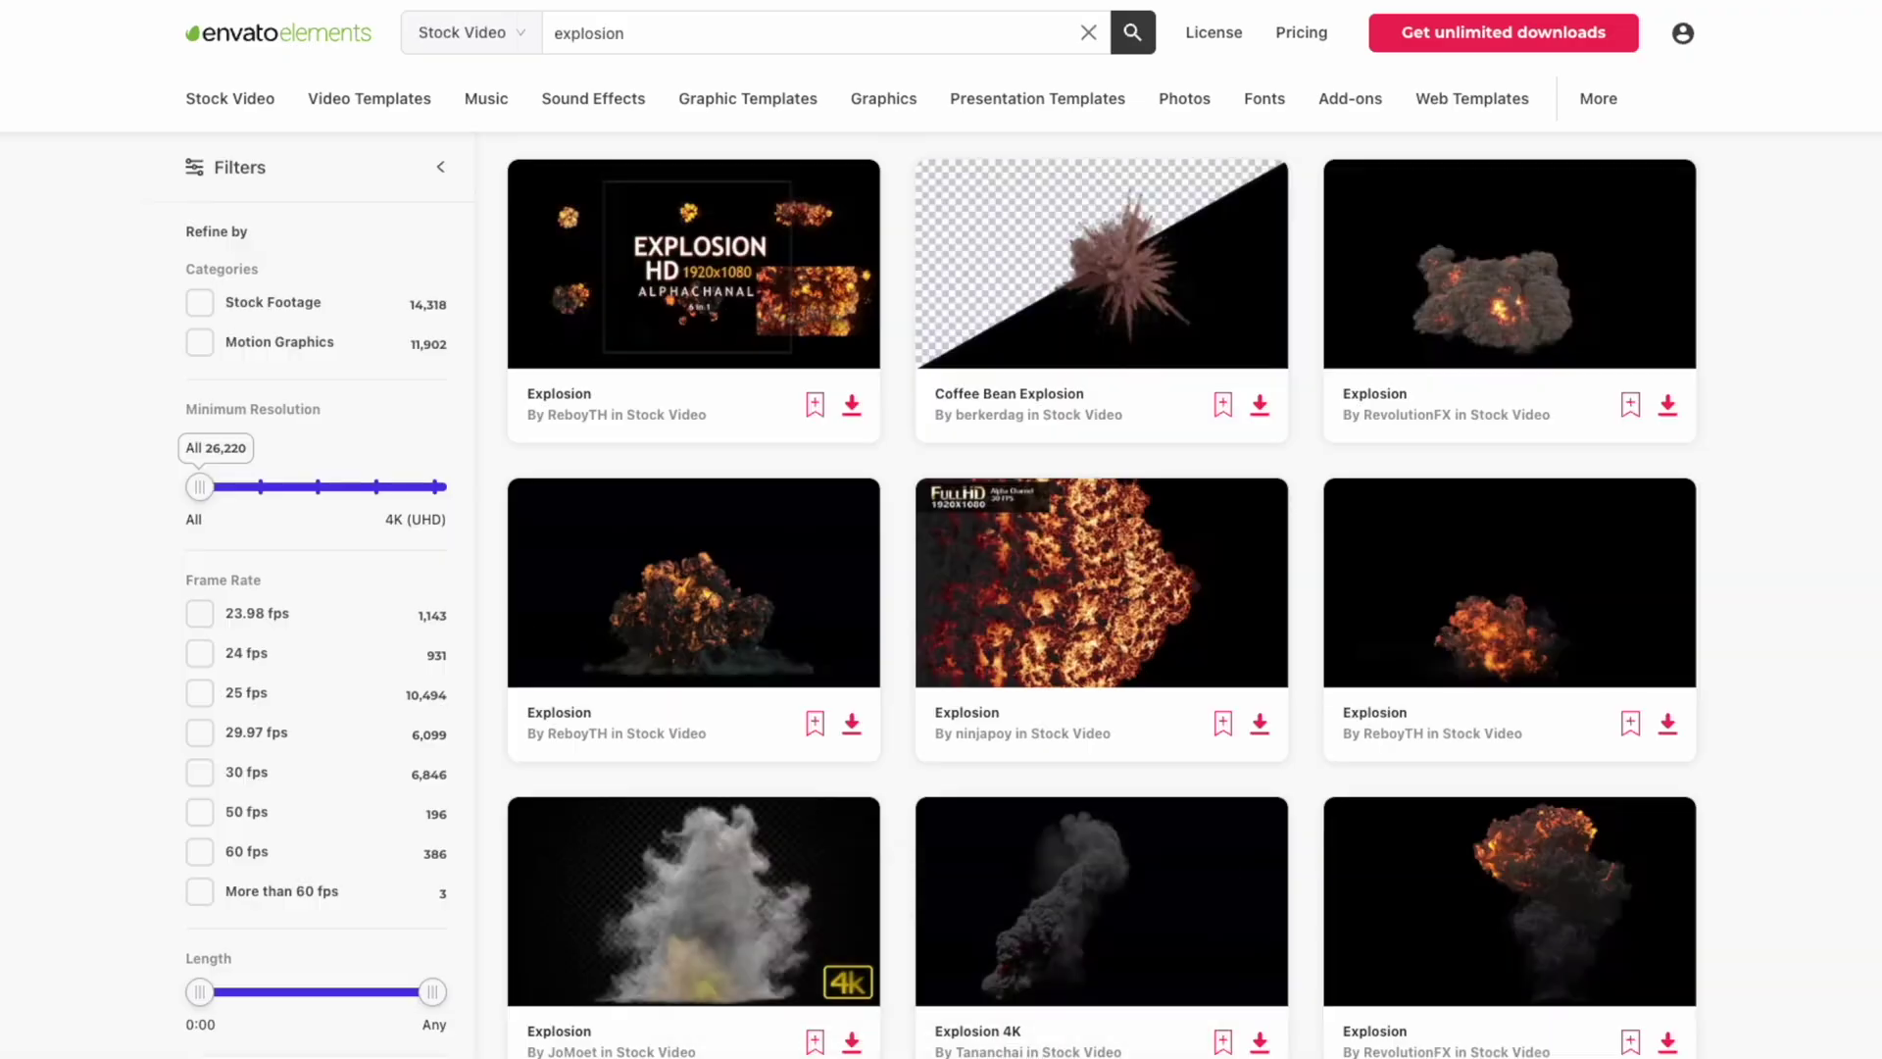
- Preview the explosion stock video clips on Envato Elements
{"action": "mouse_move", "coordinate": [776, 600]}
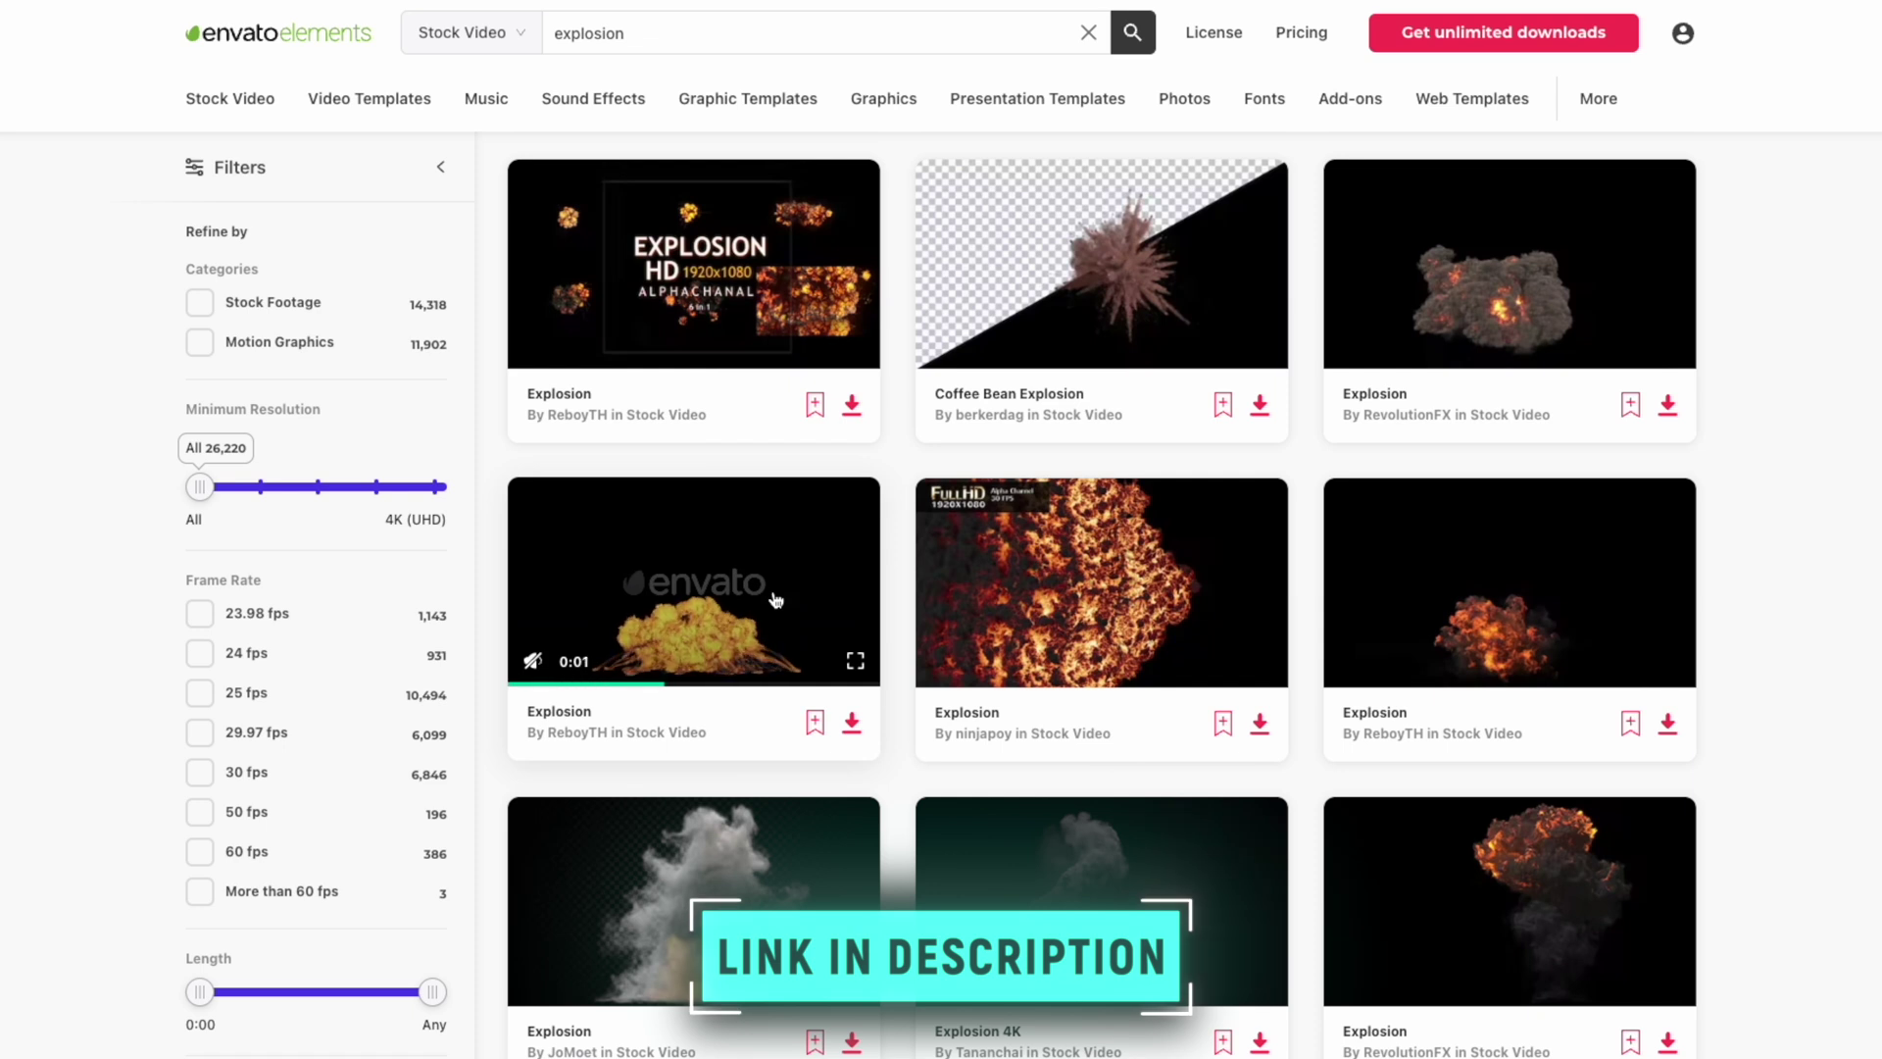
{"action": "mouse_move", "coordinate": [1526, 652]}
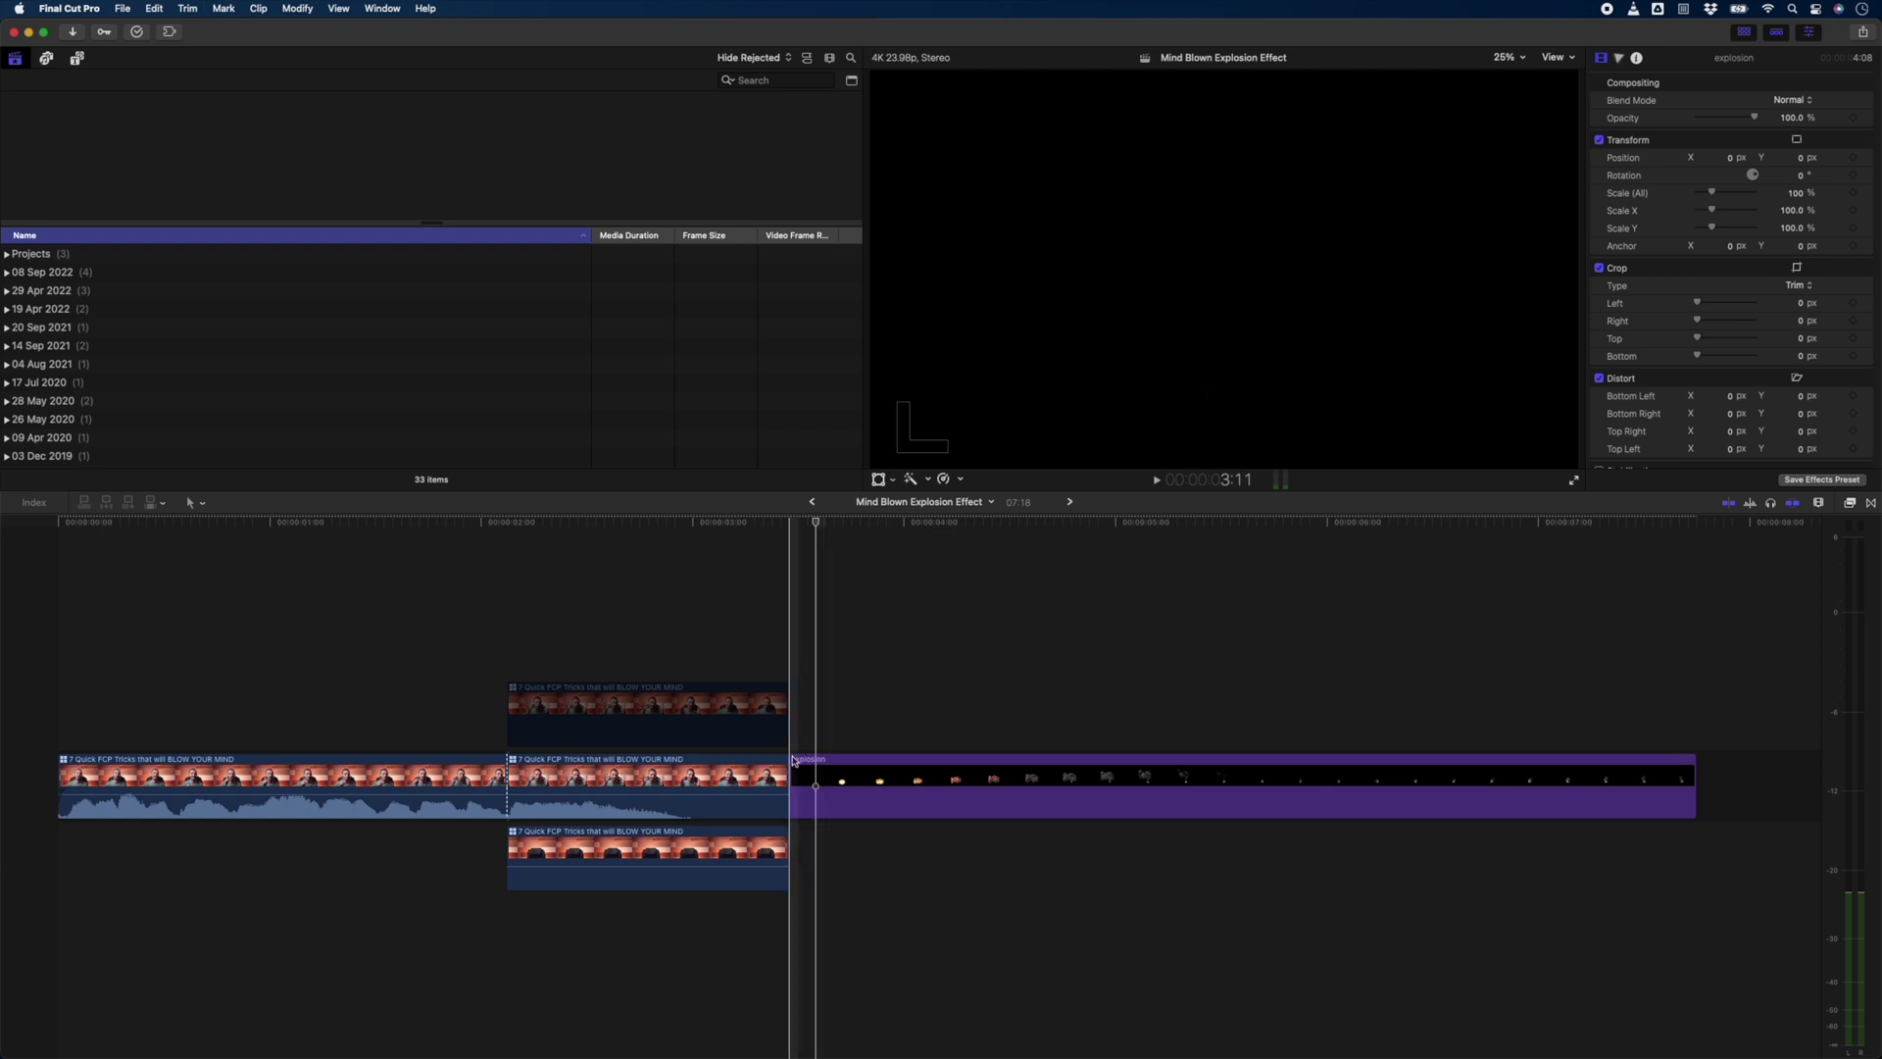
- In Final Cut Pro, place the explosion clip above the head clips and position it over the open head at X -83.5 px, Y 1028.4 px
{"action": "left_click_drag", "start_coordinate": [794, 760], "coordinate": [536, 618]}
{"action": "left_click", "coordinate": [602, 525]}
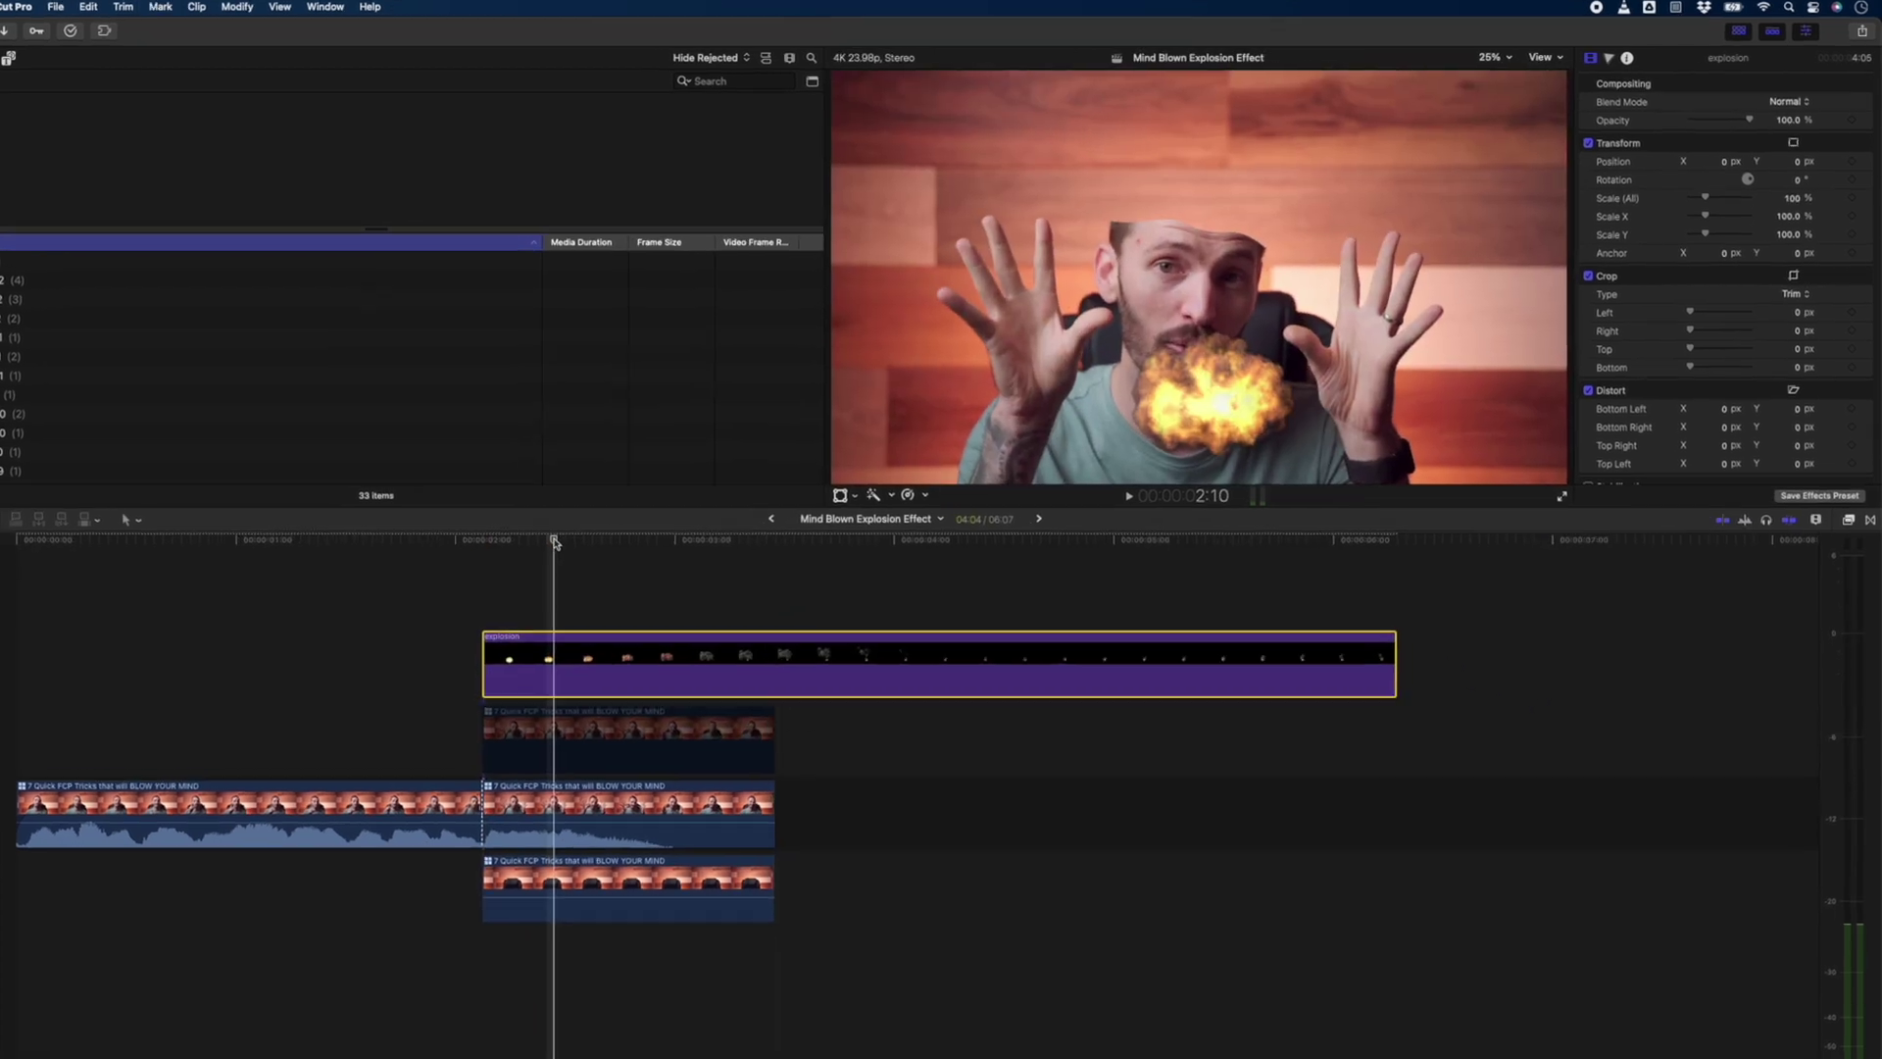
{"action": "left_click", "coordinate": [851, 491]}
{"action": "left_click_drag", "start_coordinate": [1208, 279], "coordinate": [1193, 82]}
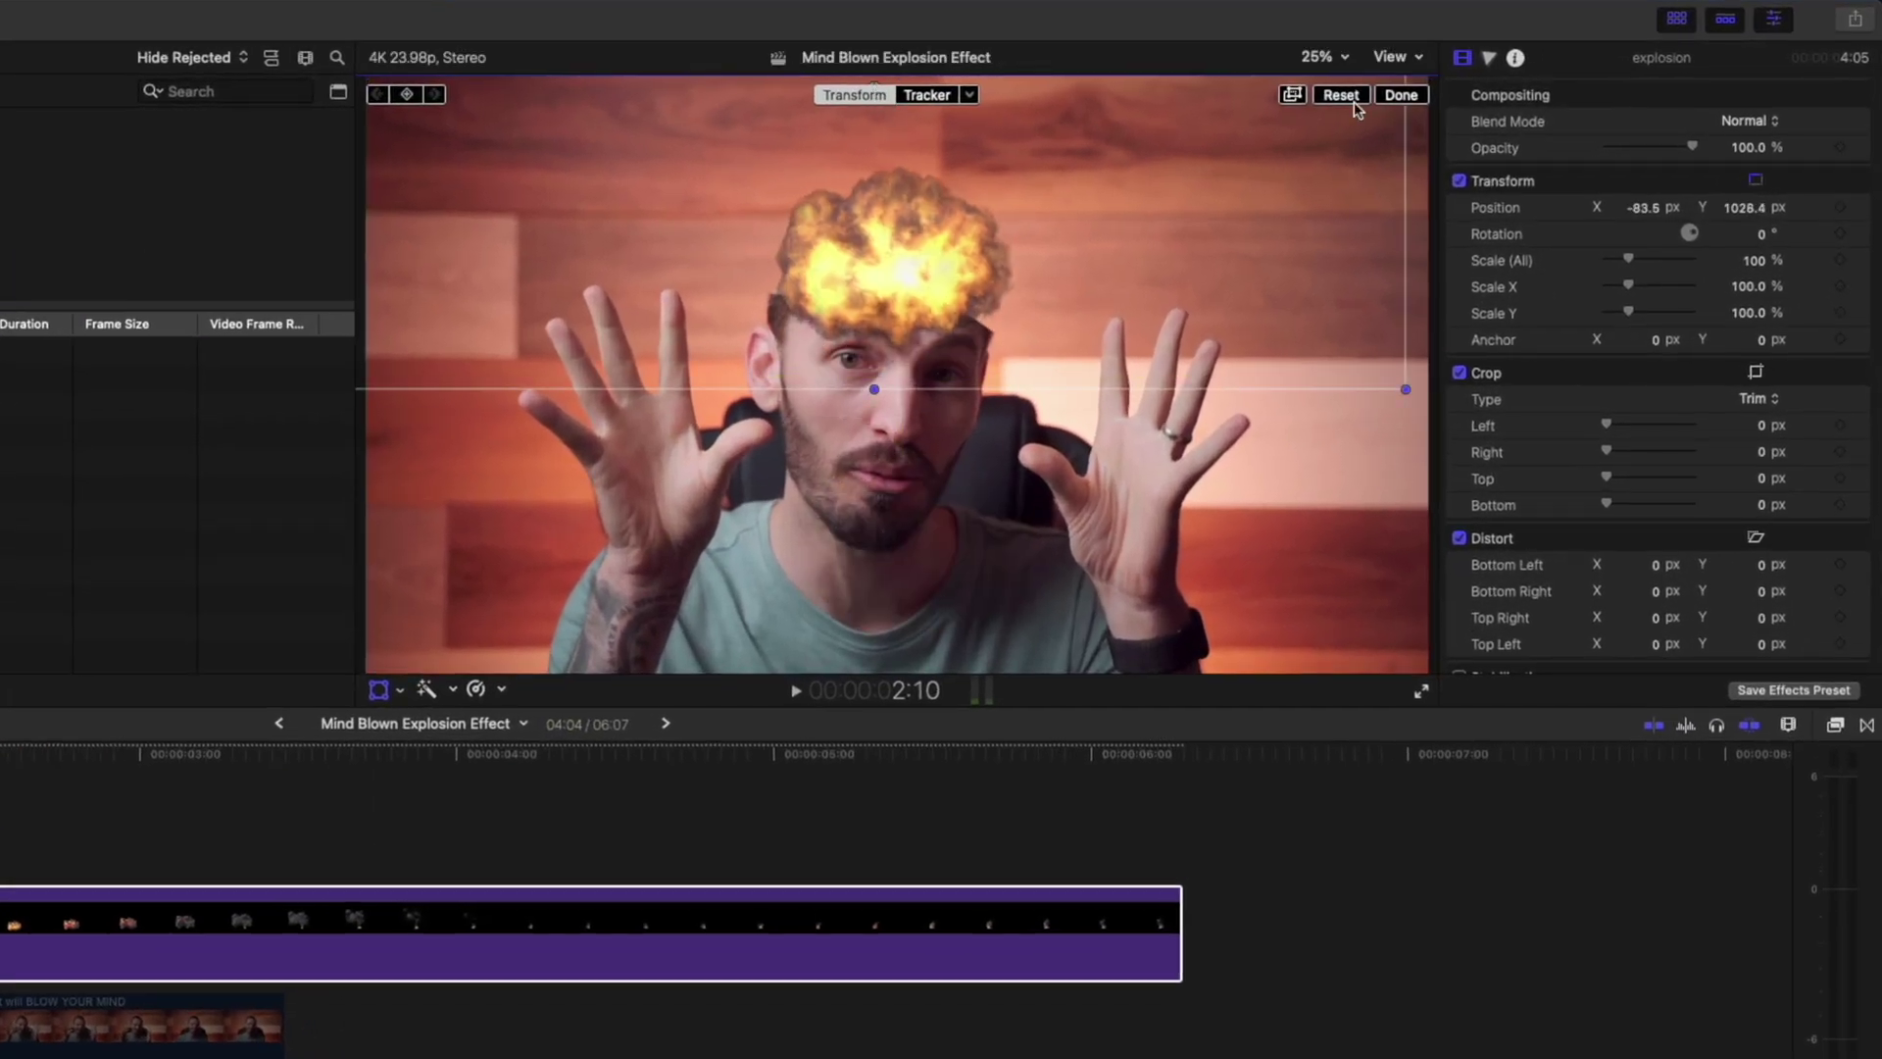
- Set the explosion clip's blend mode to Overlay and apply a Draw Mask with a feather of 50
{"action": "left_click", "coordinate": [1774, 124]}
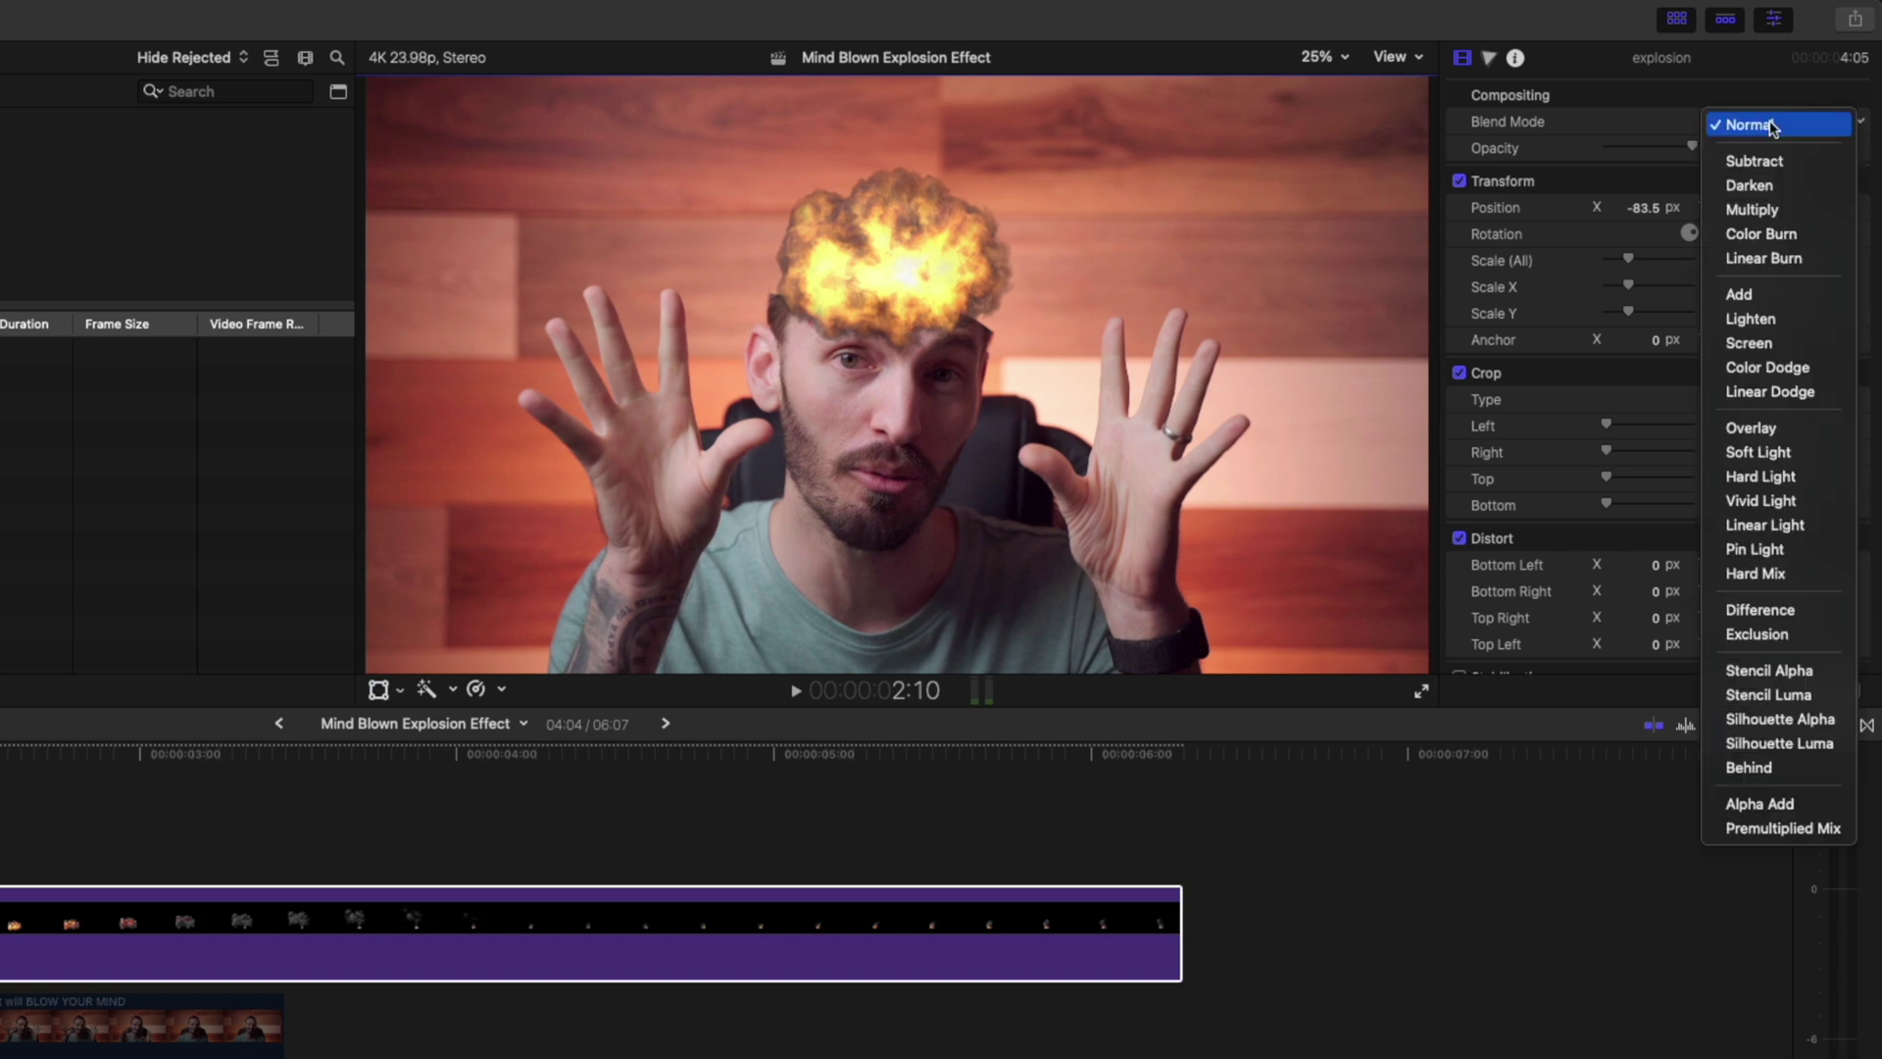
{"action": "left_click", "coordinate": [1777, 431]}
{"action": "left_click", "coordinate": [1837, 724]}
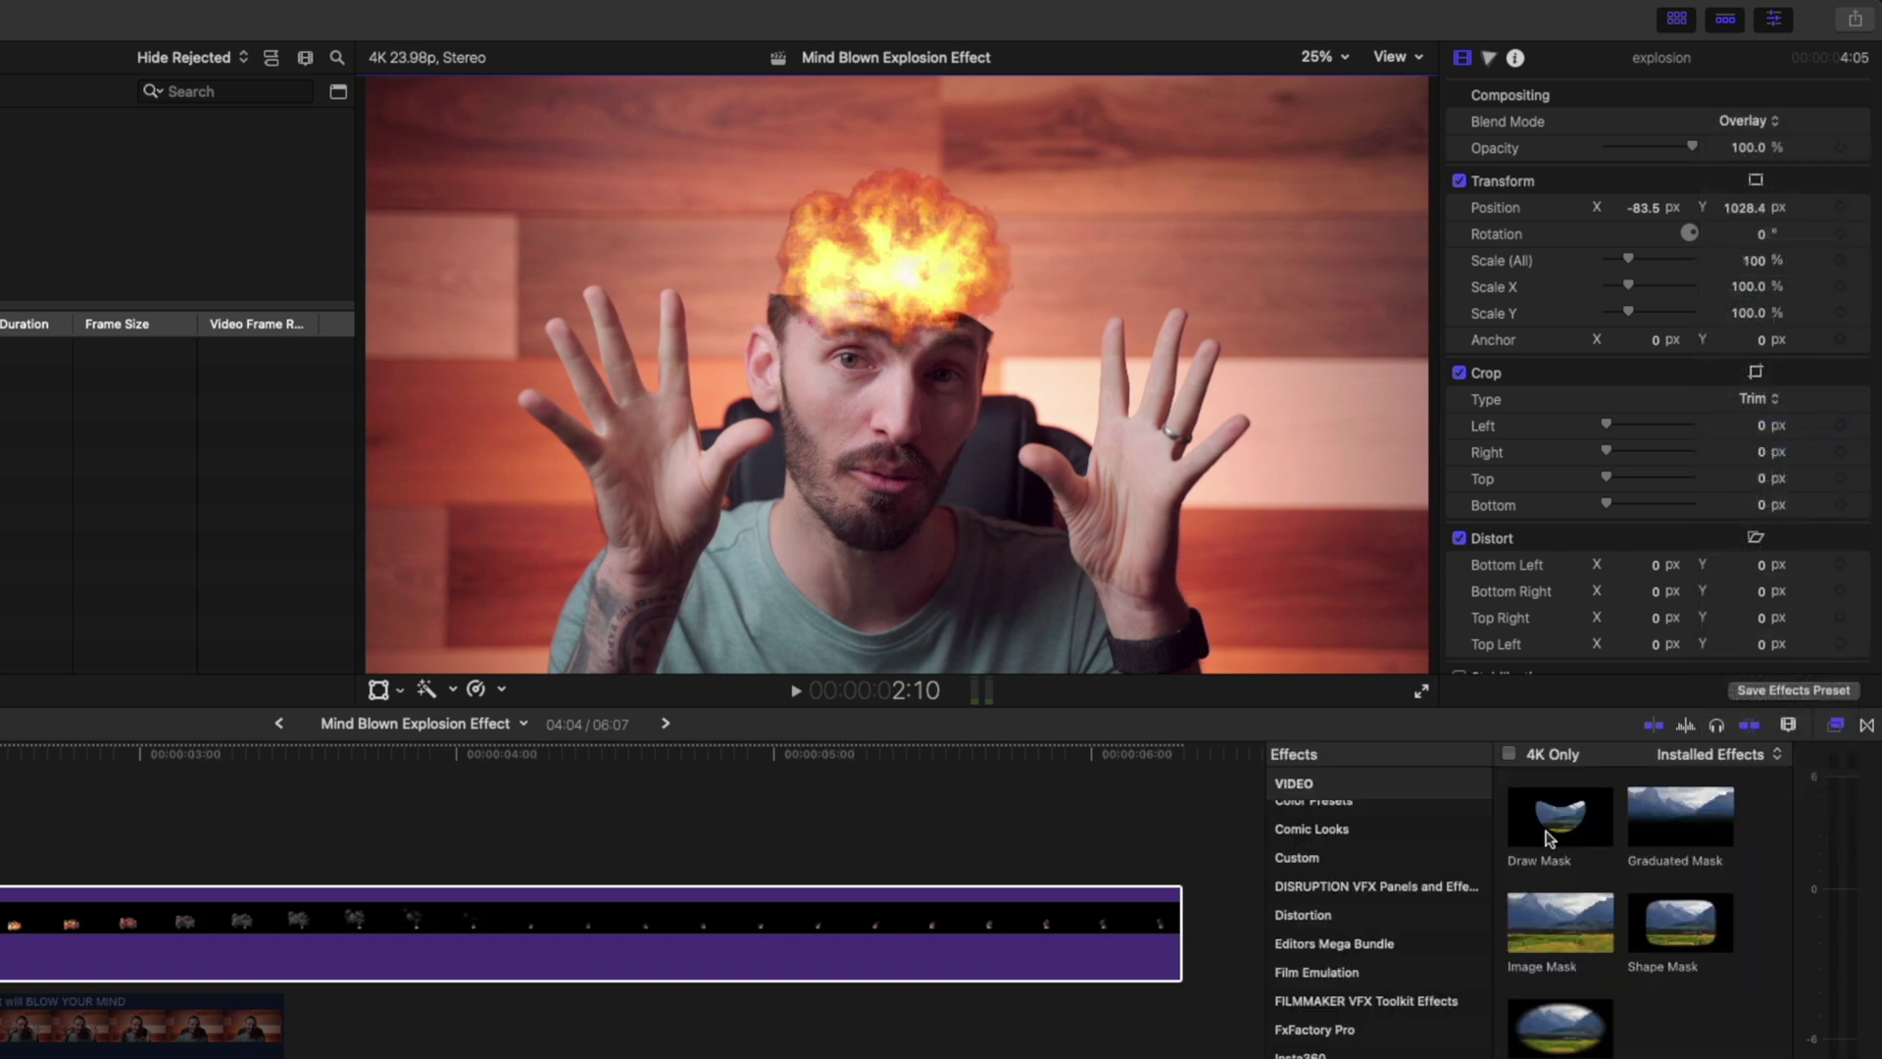
{"action": "mouse_move", "coordinate": [1552, 823]}
{"action": "left_mouse_down"}
{"action": "mouse_move", "coordinate": [650, 862]}
{"action": "mouse_move", "coordinate": [526, 916]}
{"action": "left_mouse_up"}
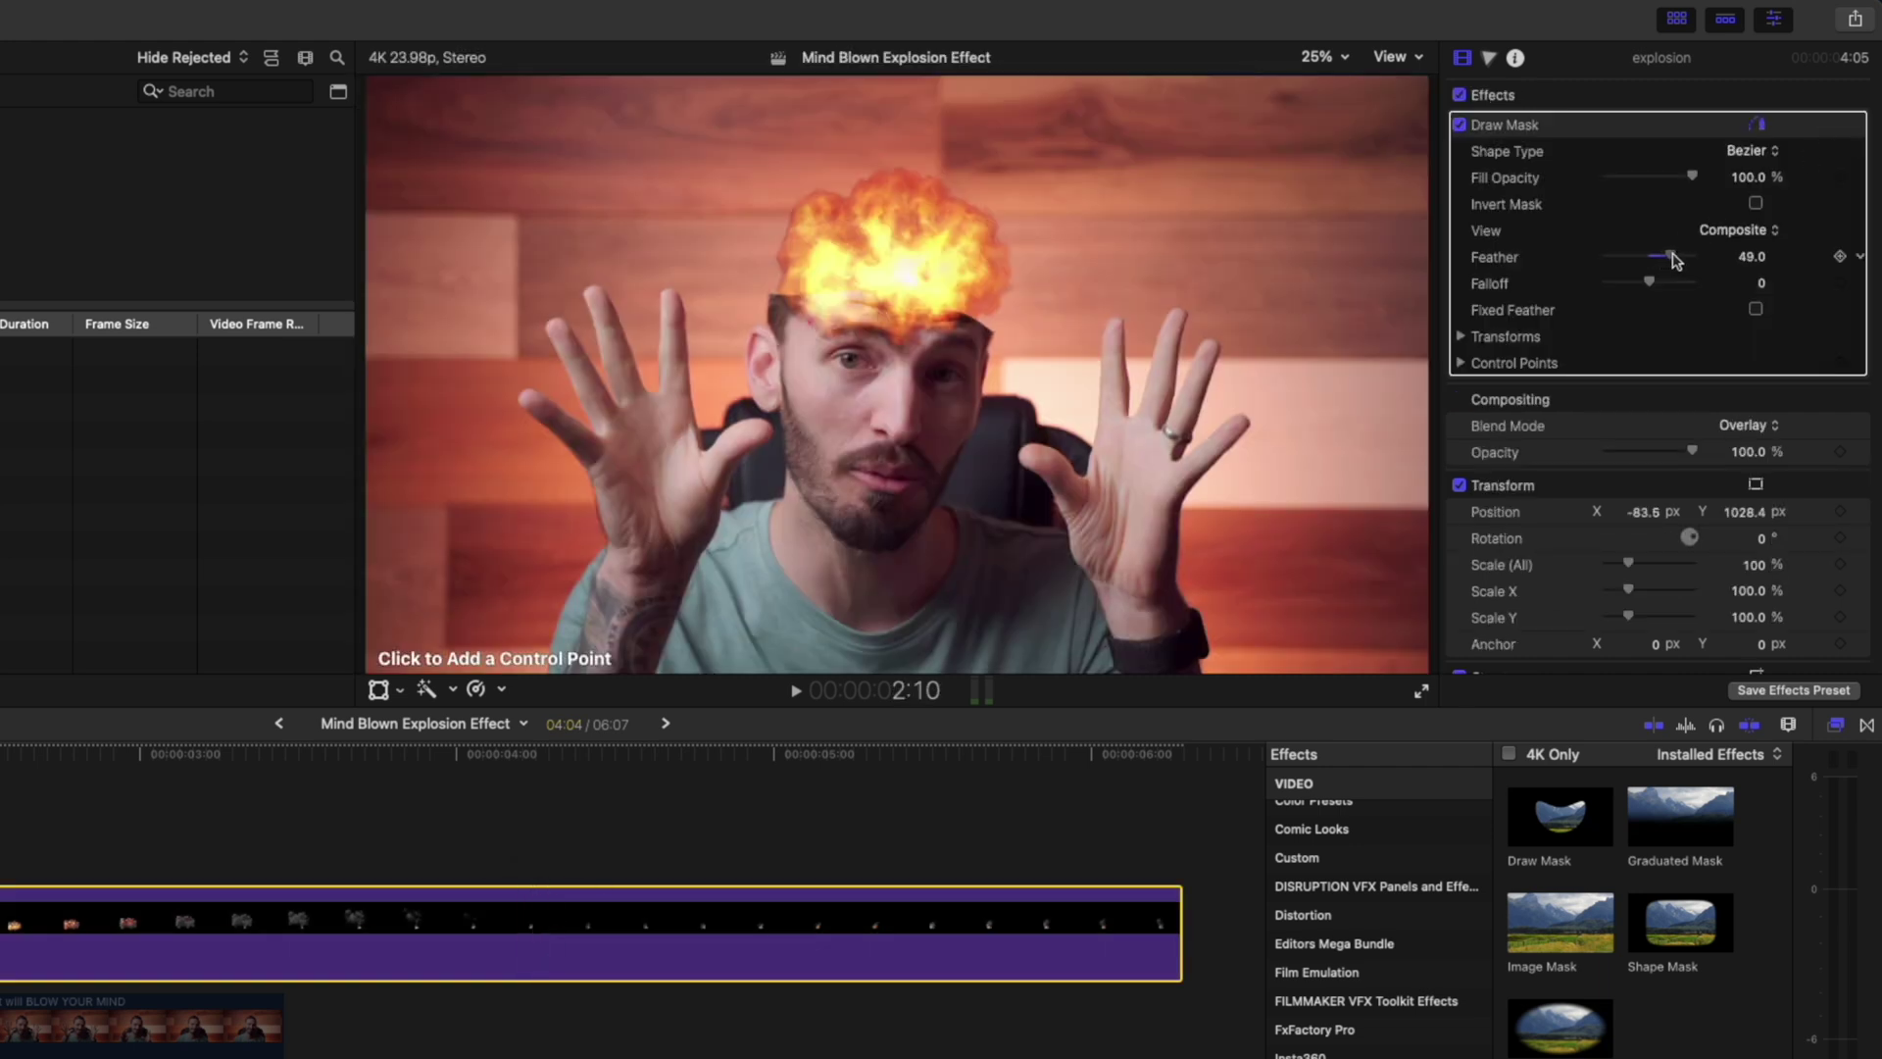
{"action": "left_click", "coordinate": [1839, 735]}
- Draw the mask around the fireball, keyframe its control points, and lower its bottom edge across the face at 2:08
{"action": "left_click", "coordinate": [721, 272]}
{"action": "left_click_drag", "start_coordinate": [834, 266], "coordinate": [851, 264]}
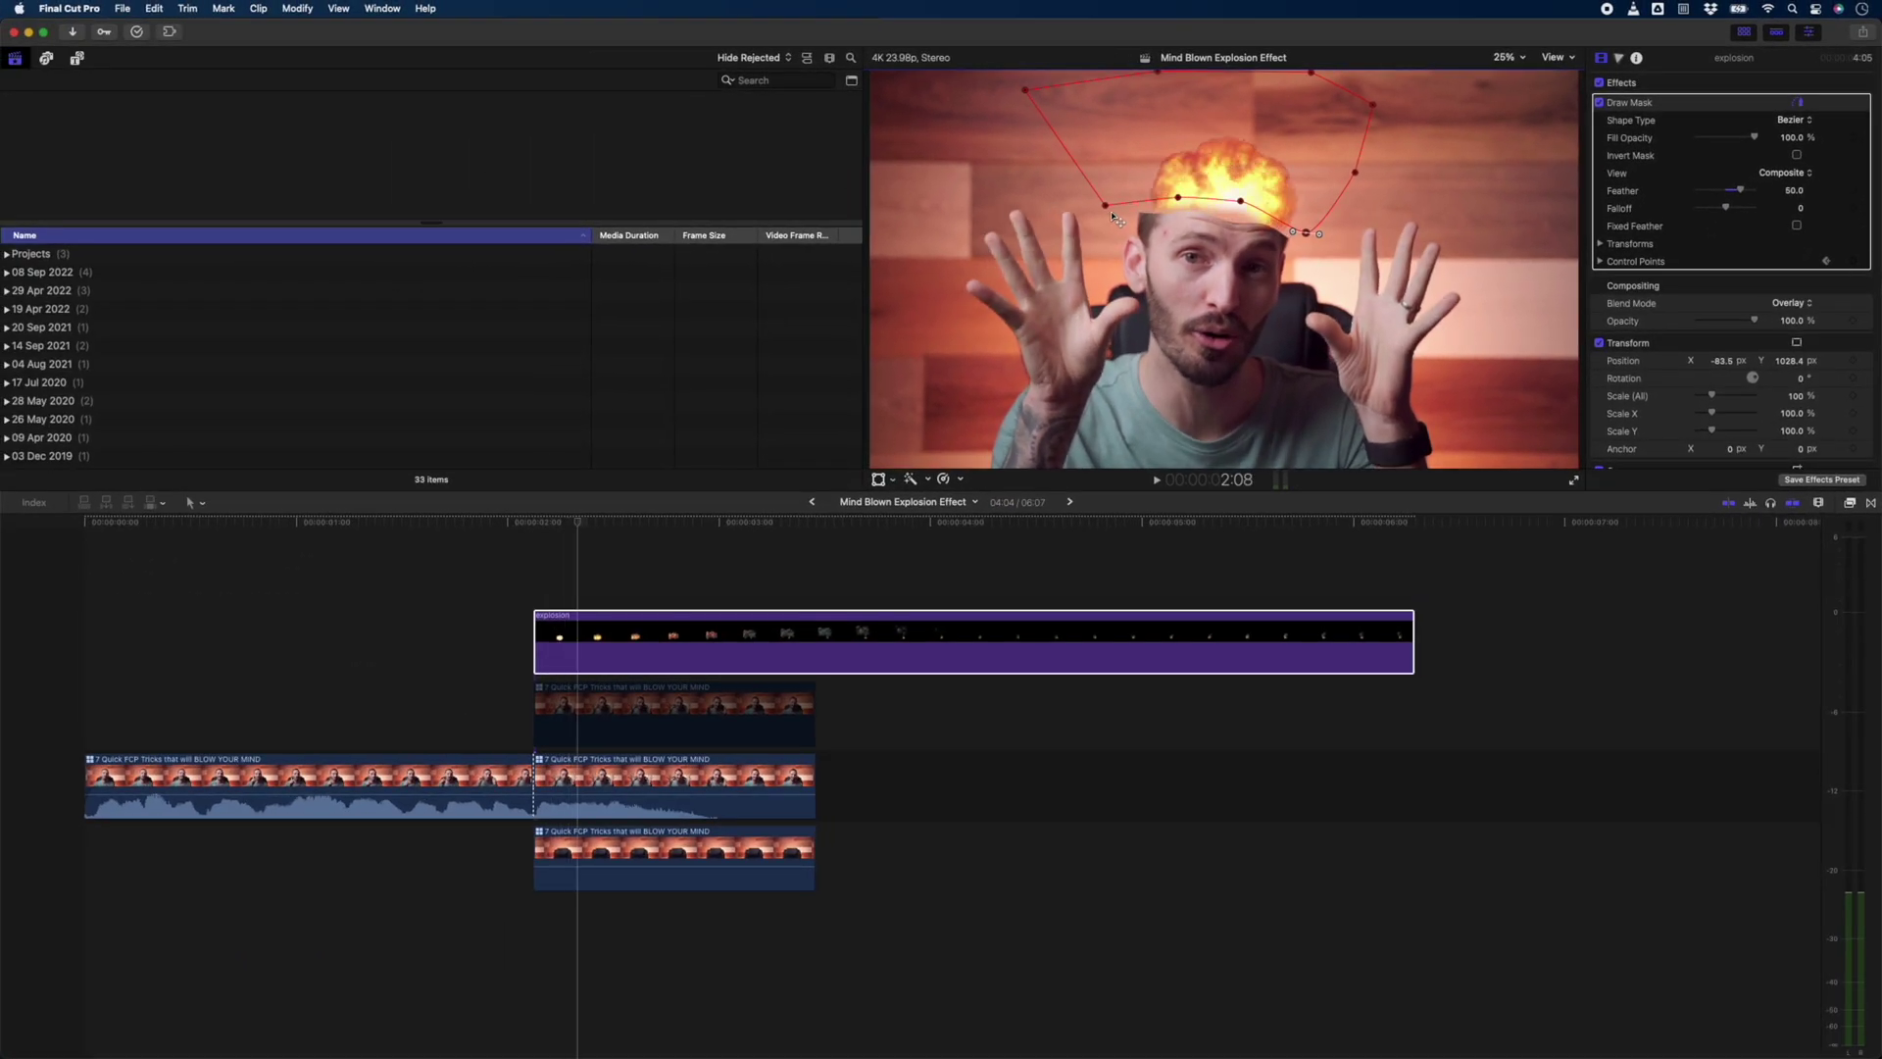
{"action": "left_click_drag", "start_coordinate": [1103, 215], "coordinate": [1154, 283]}
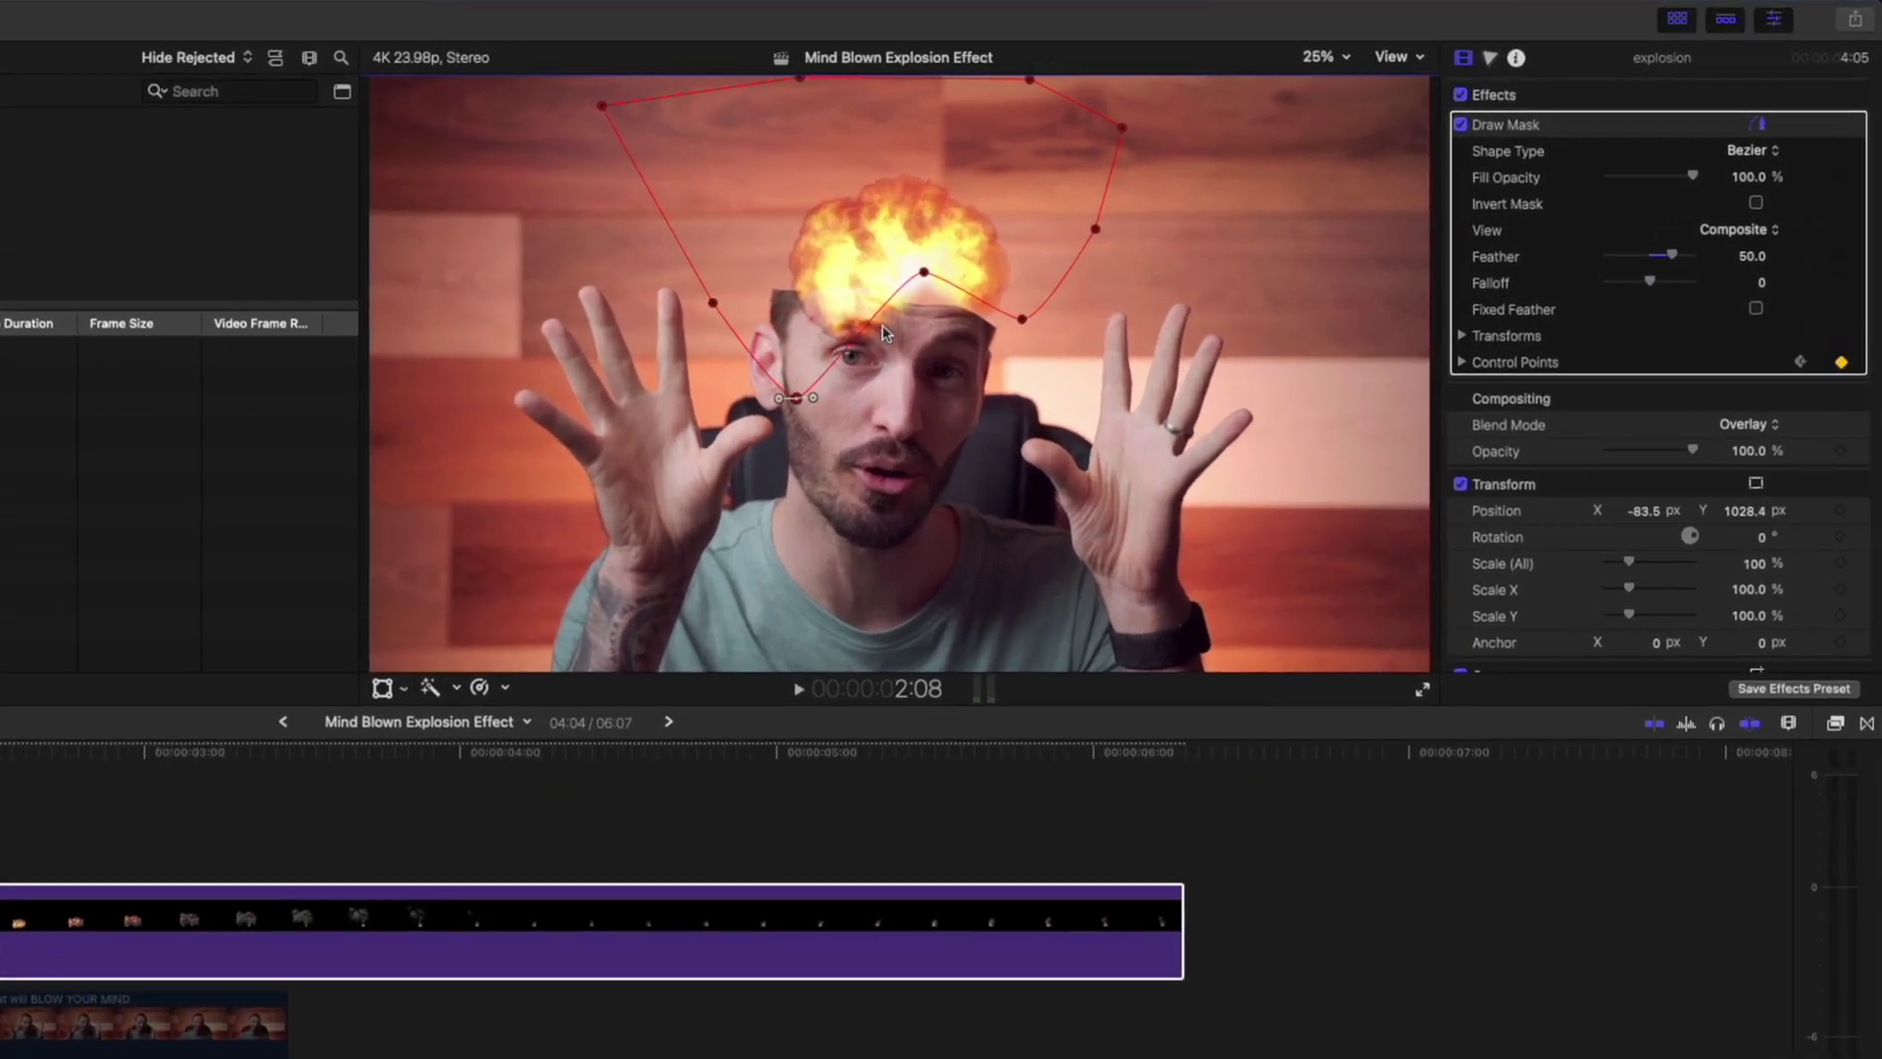
{"action": "left_click_drag", "start_coordinate": [1240, 201], "coordinate": [1238, 240]}
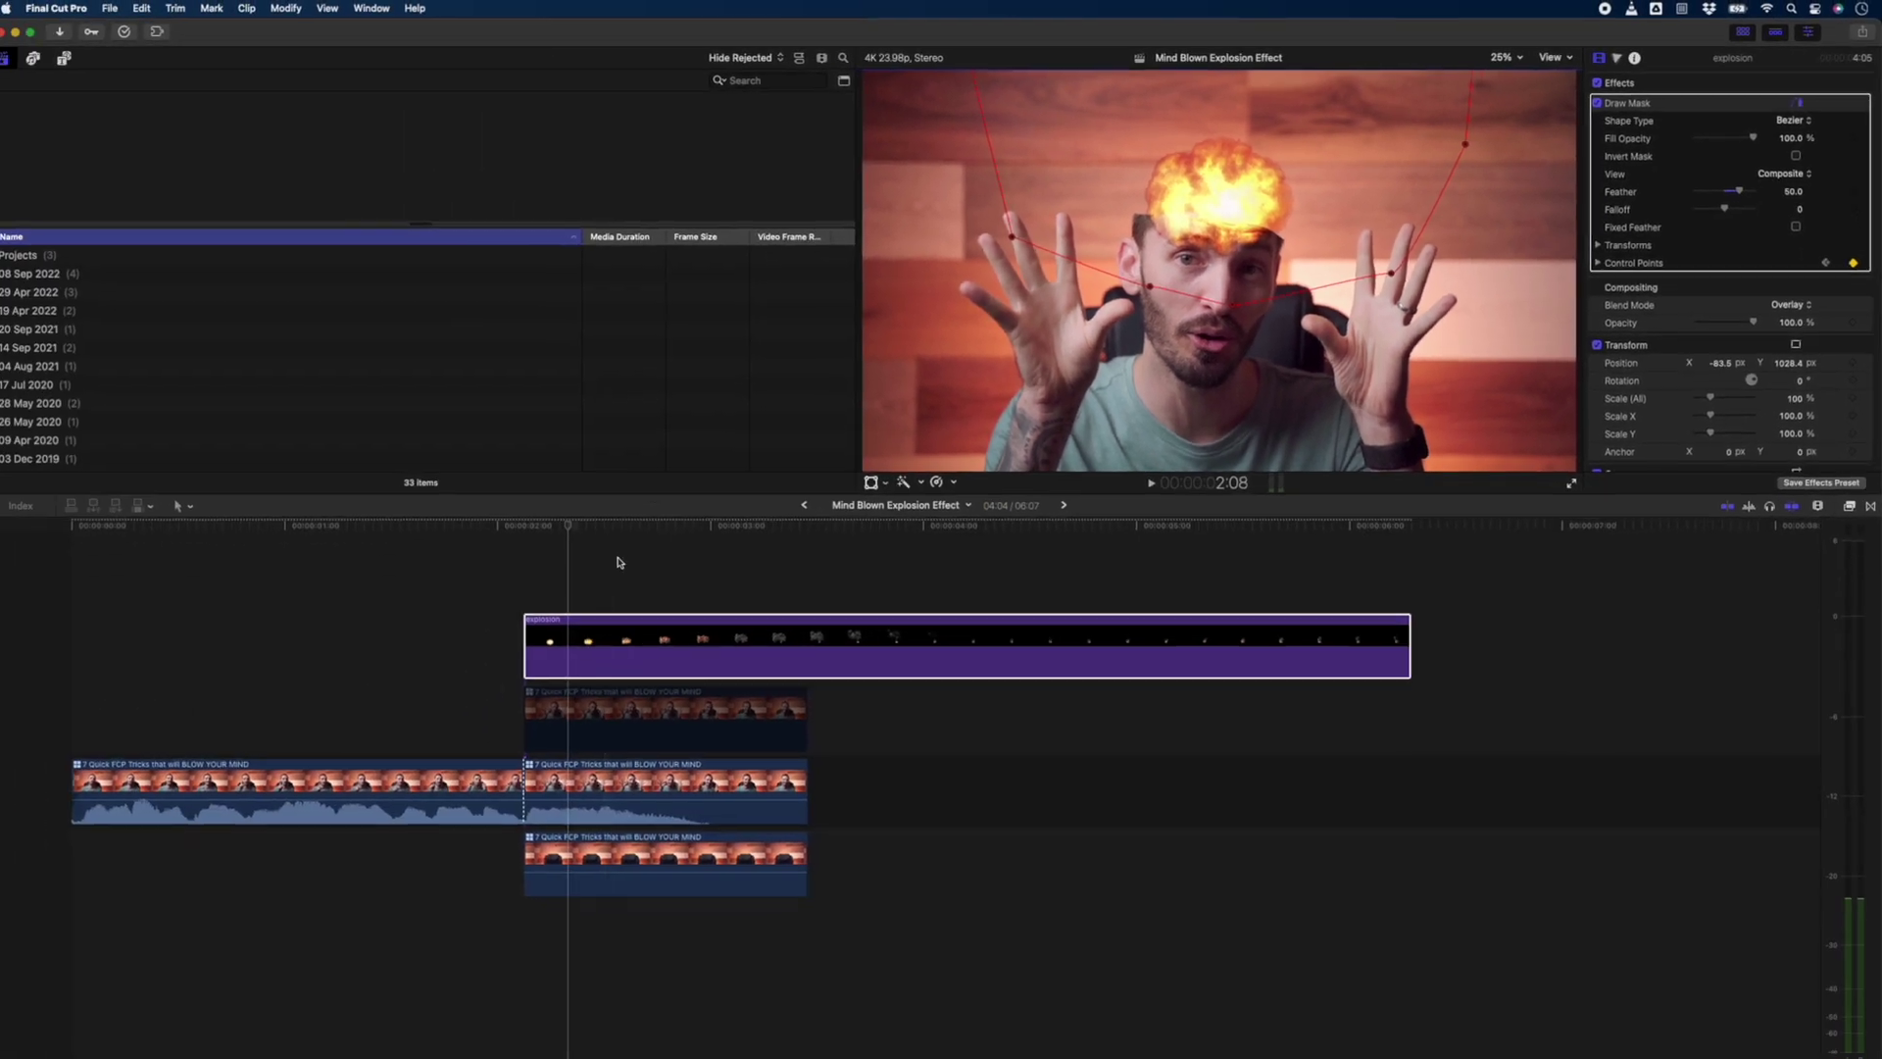
- Duplicate the explosion clip to a layer beneath the main head clip and set the copy's blend mode to Screen
{"action": "left_click_drag", "start_coordinate": [592, 641], "coordinate": [594, 856]}
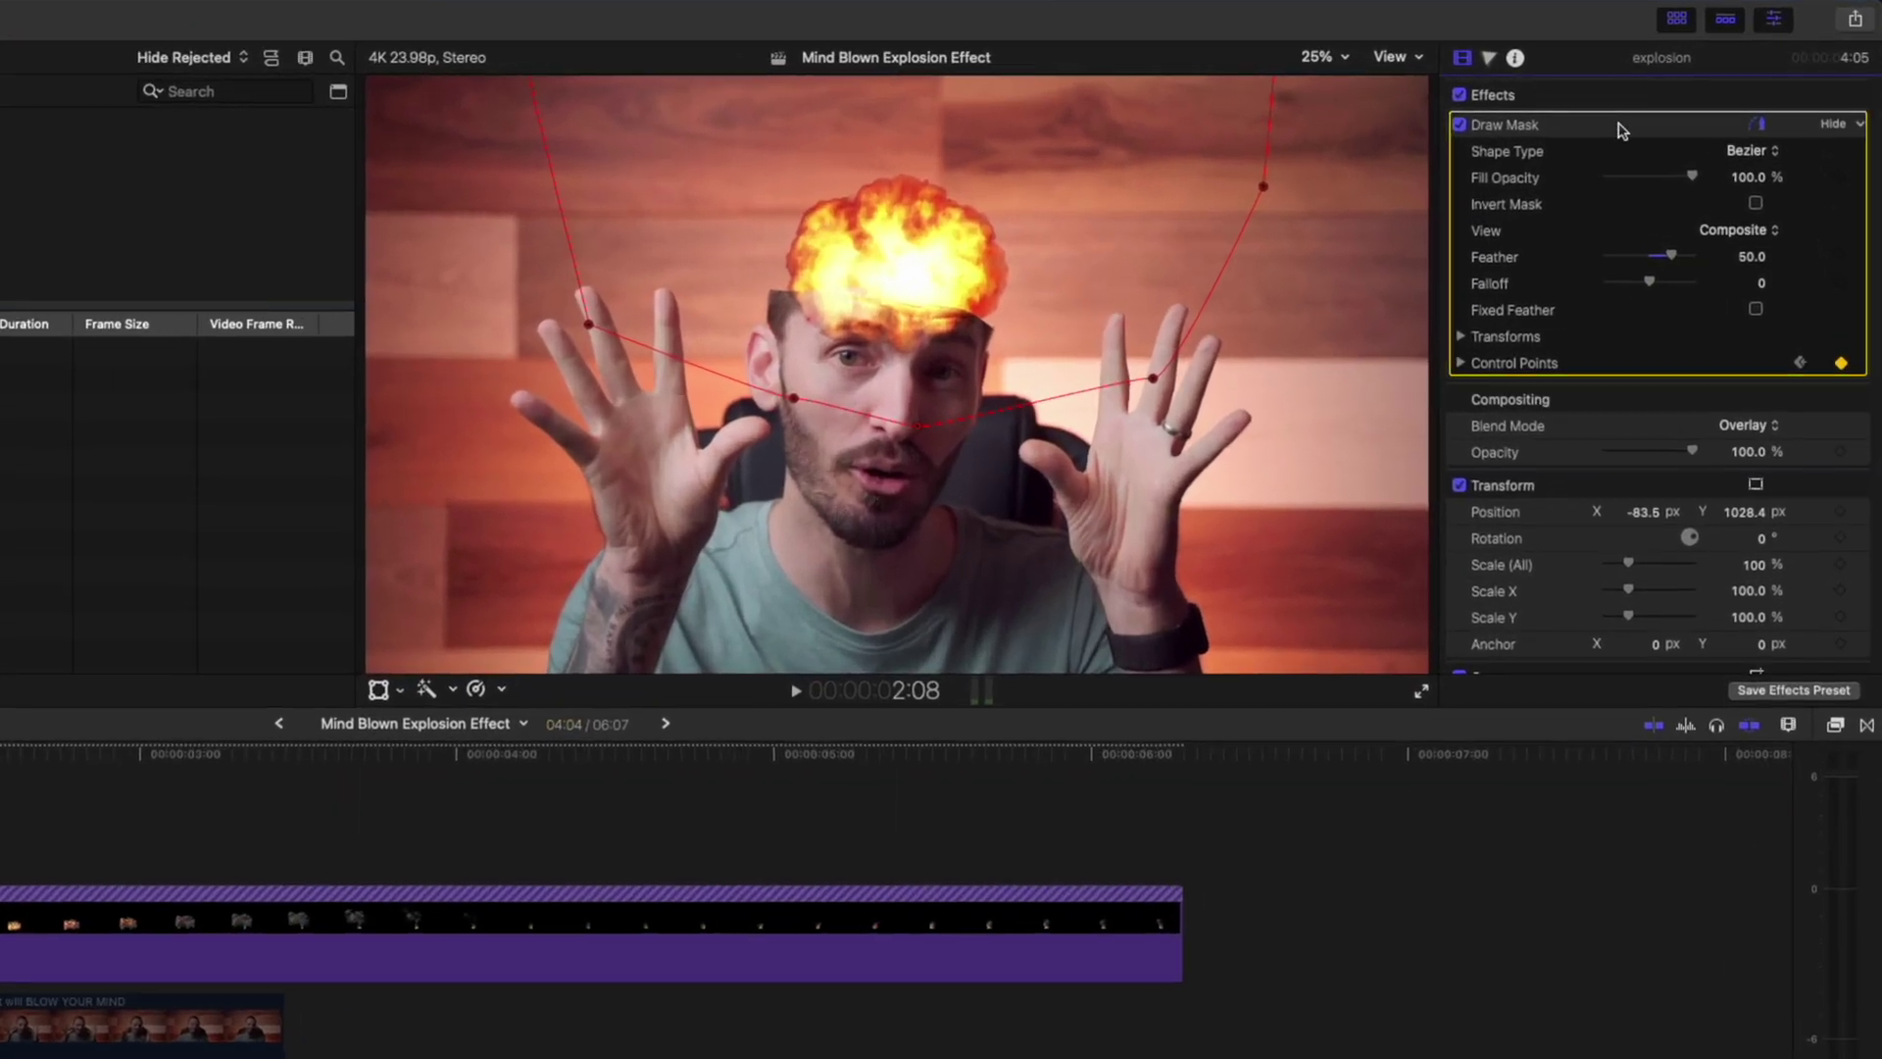
{"action": "scroll", "coordinate": [1622, 131], "scroll_direction": "down", "scroll_amount": 5}
{"action": "left_click", "coordinate": [1762, 122]}
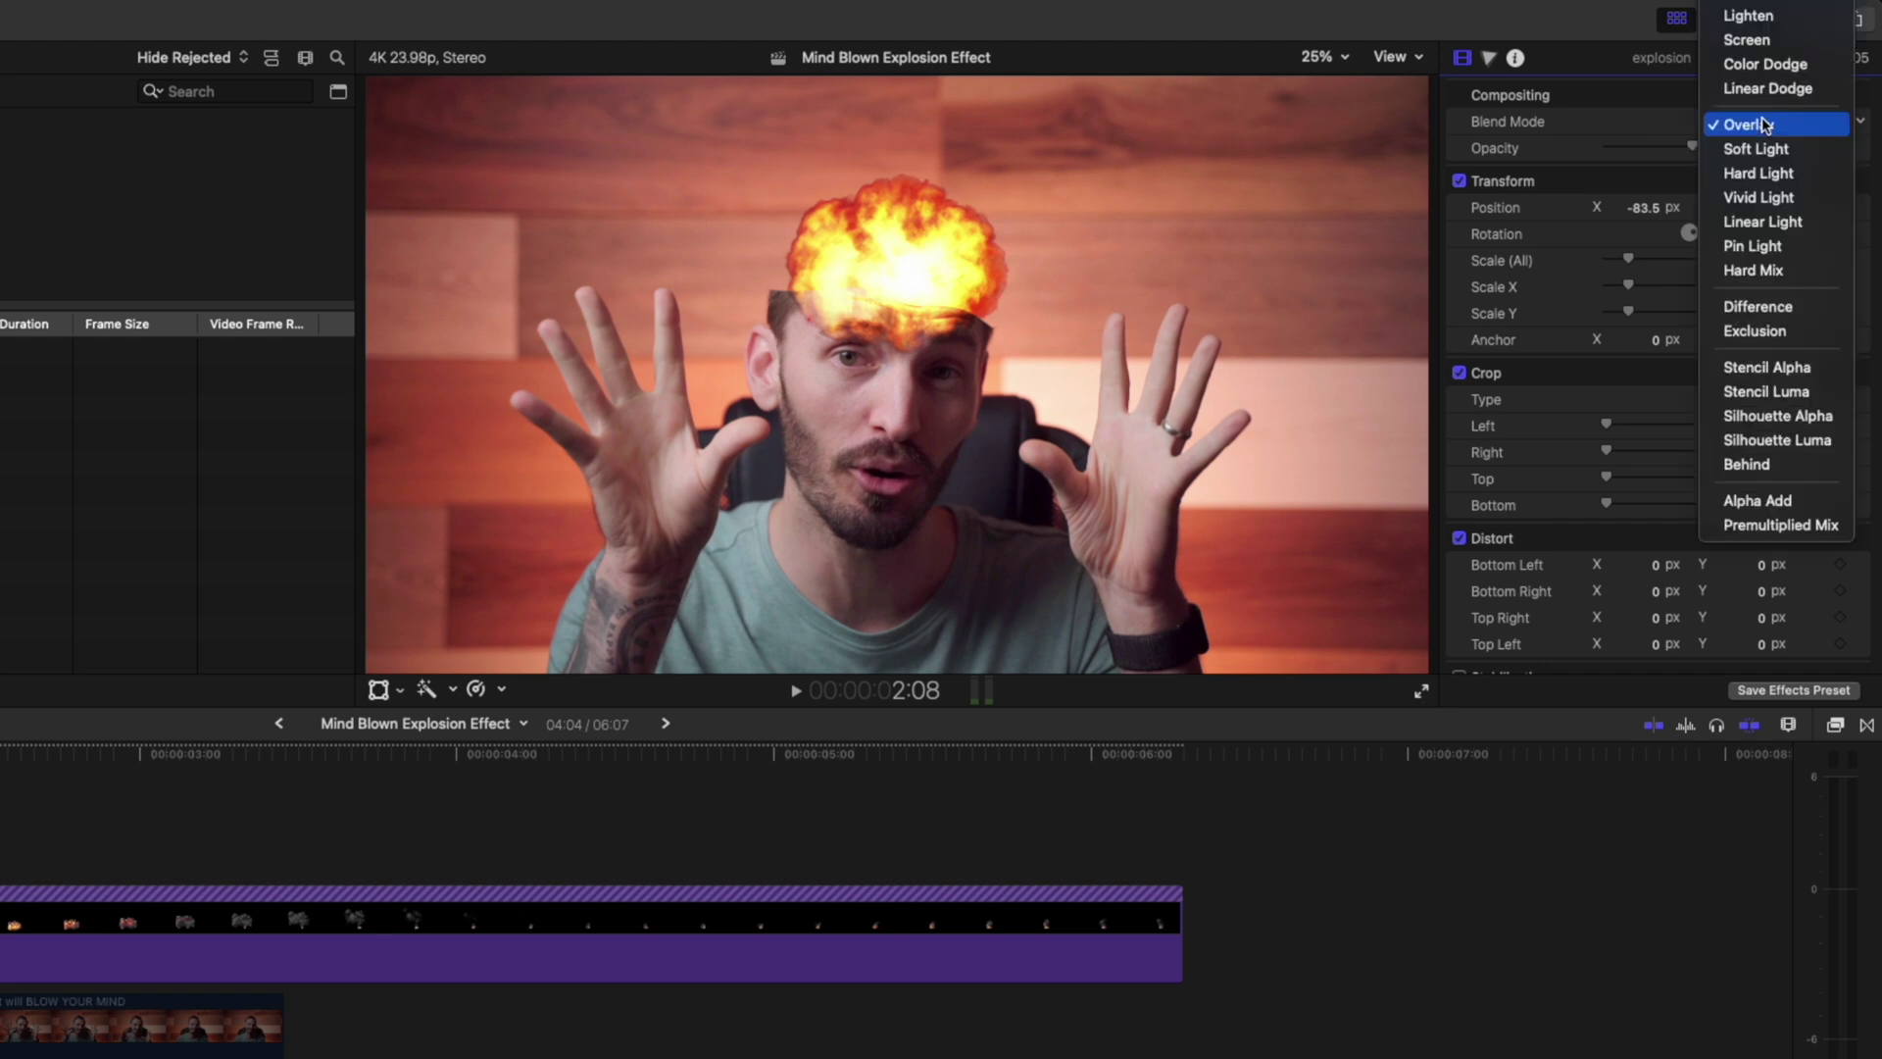
{"action": "left_click", "coordinate": [1761, 41]}
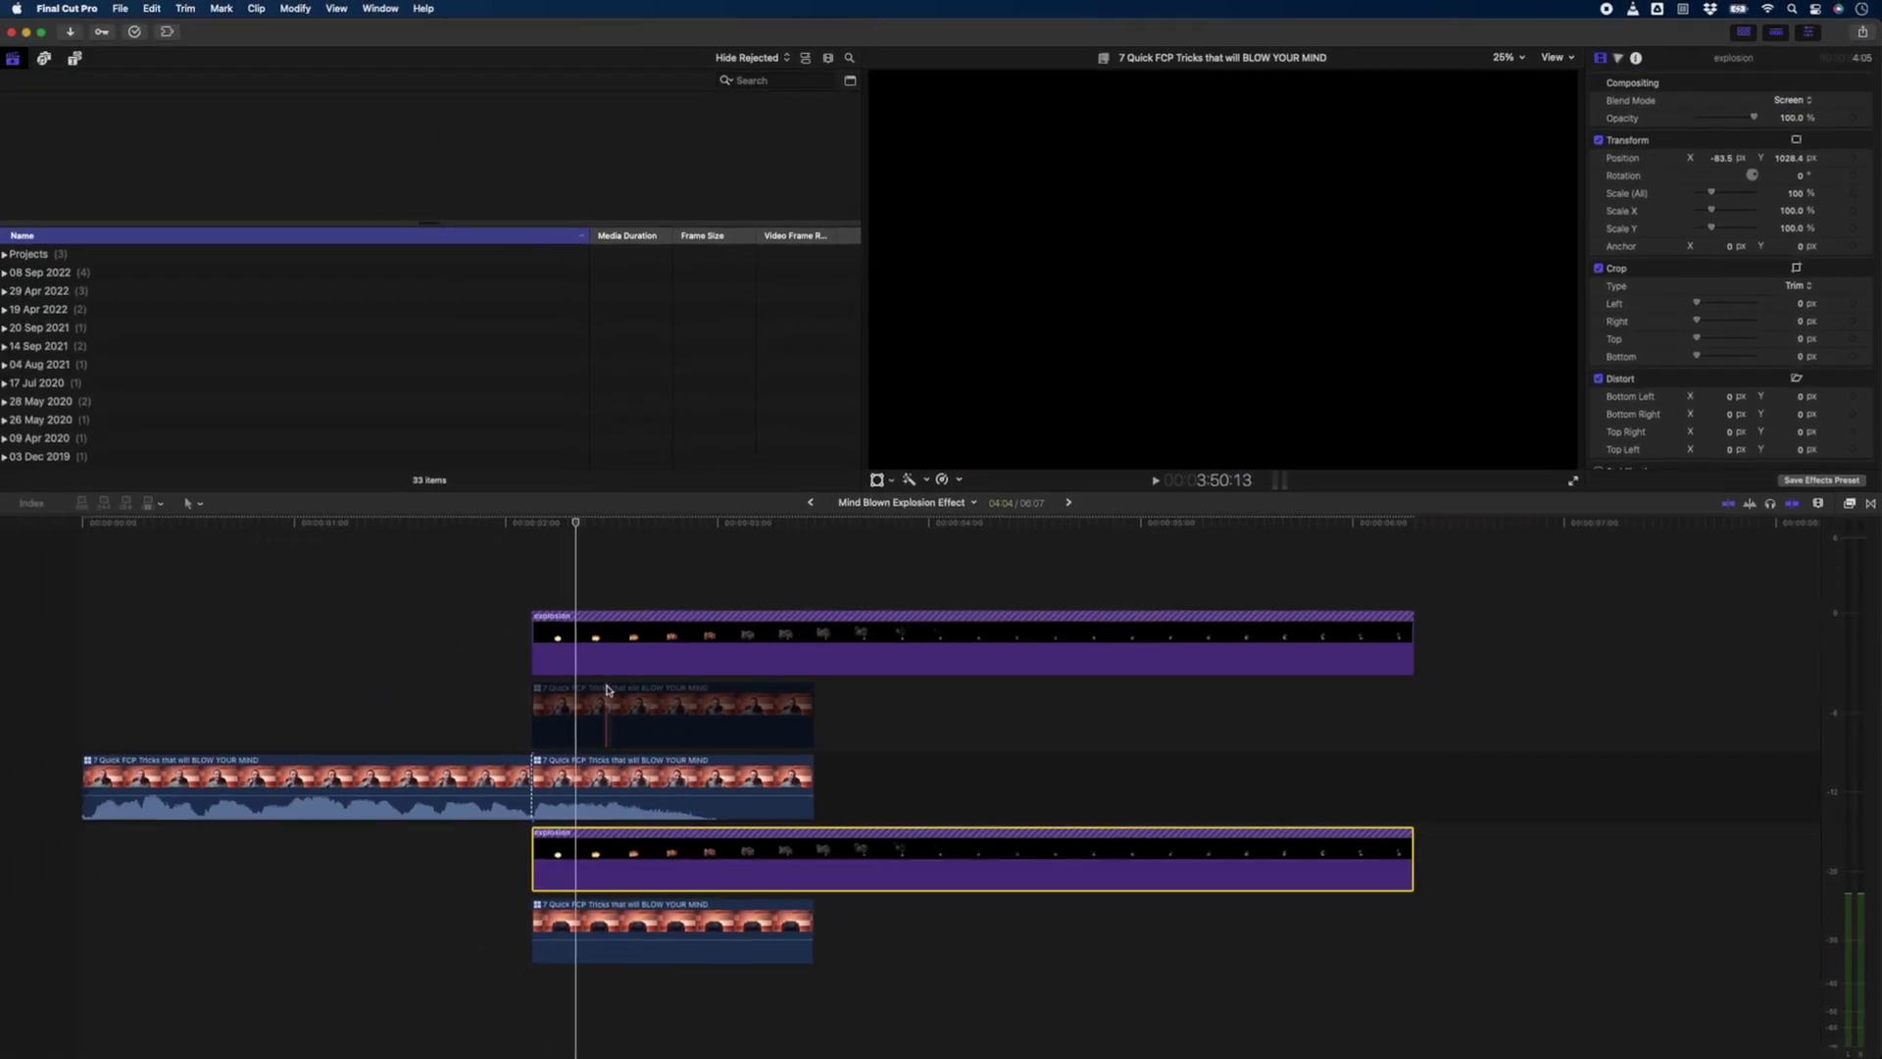
- Show the upper explosion clip's video animation, trim the lower copy to end at the 2:08 mask keyframe, and trim the upper one to the head clips' end
{"action": "left_click", "coordinate": [606, 661]}
{"action": "key", "text": "ctrl+v"}
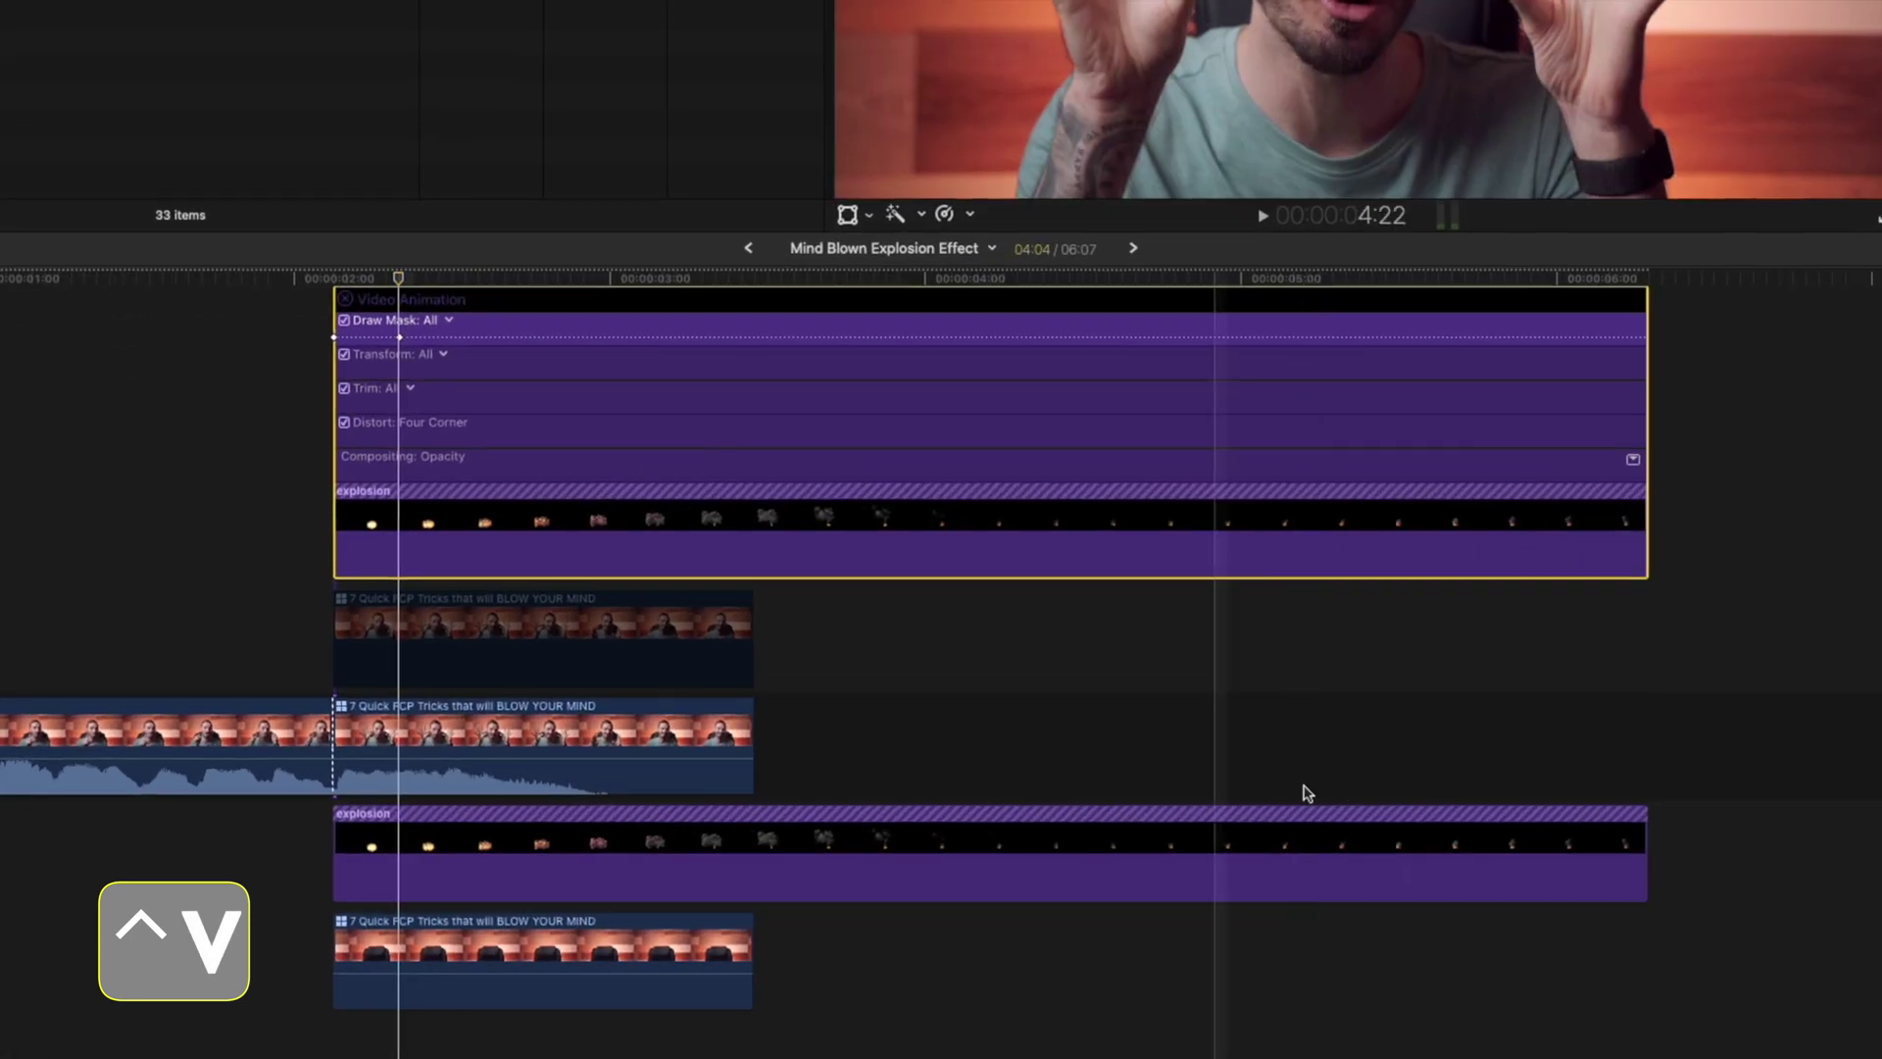
{"action": "left_click_drag", "start_coordinate": [1646, 843], "coordinate": [557, 845]}
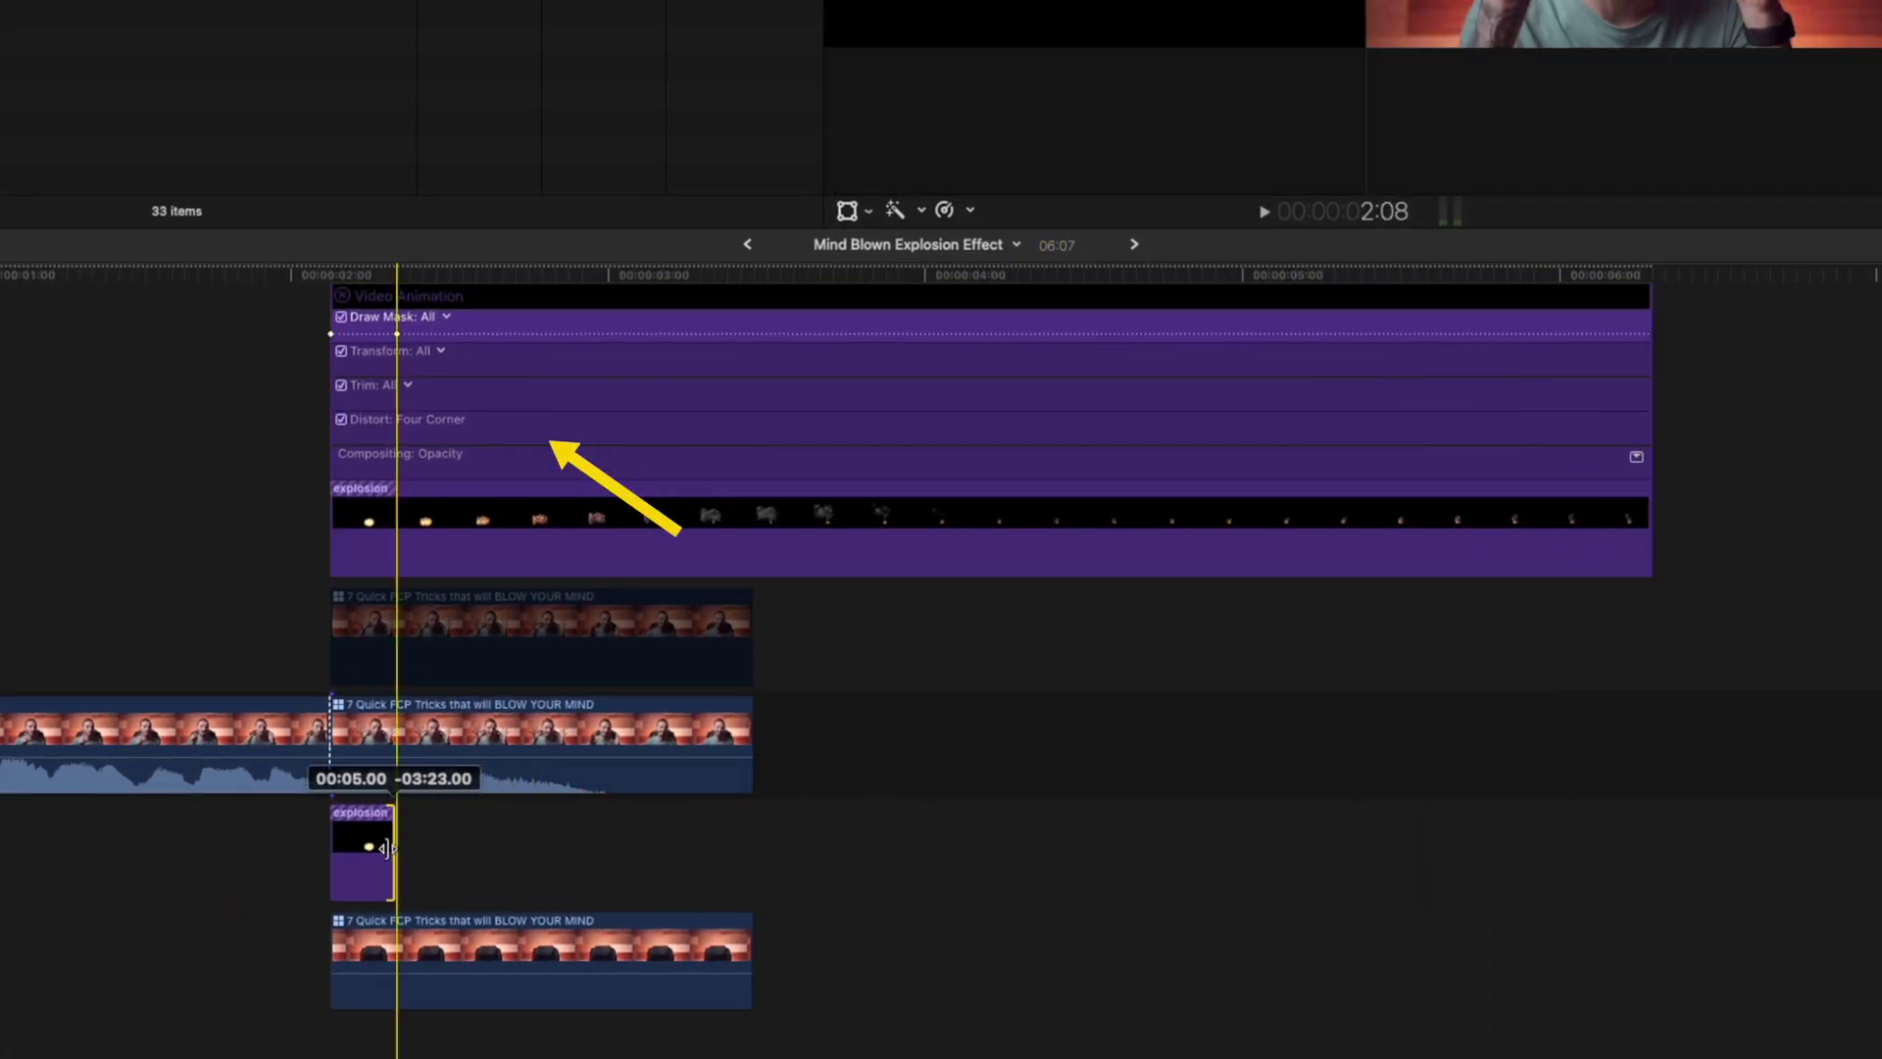
{"action": "left_click_drag", "start_coordinate": [385, 847], "coordinate": [390, 847]}
{"action": "left_click_drag", "start_coordinate": [1647, 508], "coordinate": [1023, 522]}
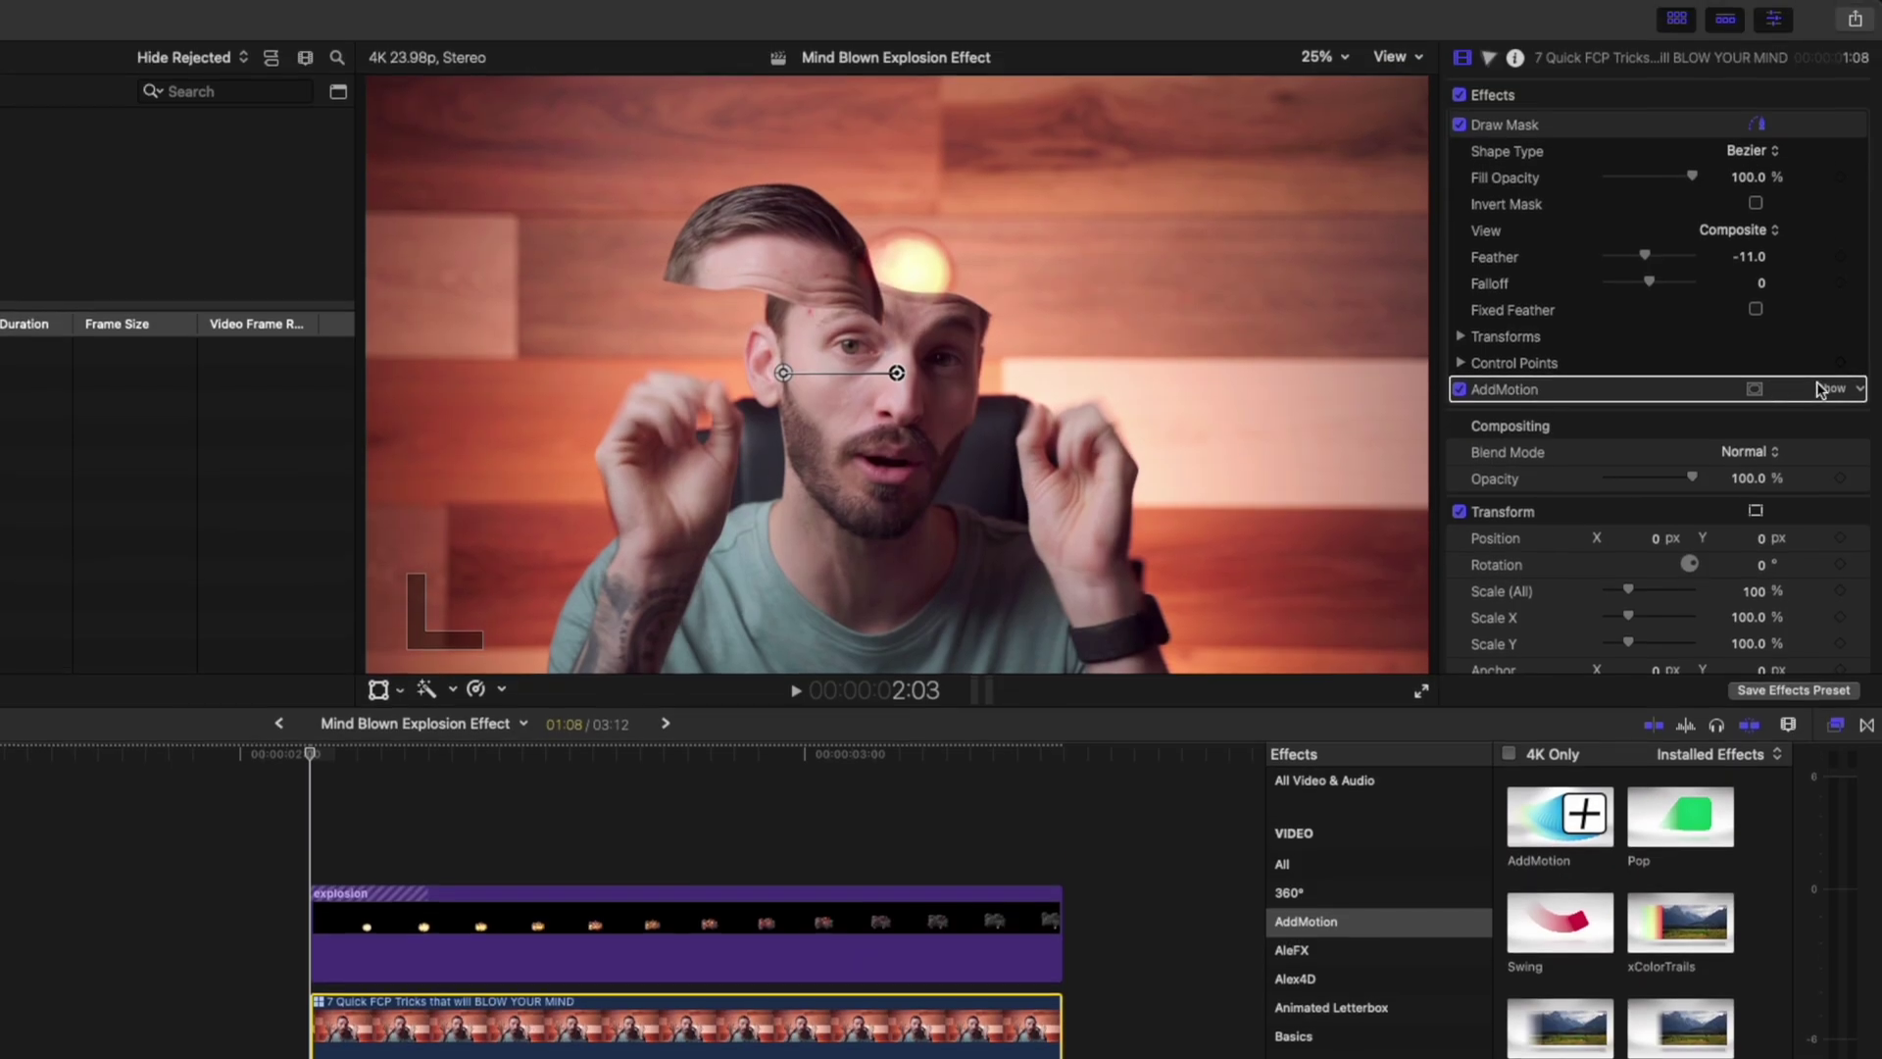
- Reveal the top head clip's AddMotion settings and, at 2:14, set B Position to X 0.04 px, Y 0.2 px and B Rotation to -6°
{"action": "left_click", "coordinate": [1824, 145]}
{"action": "scroll", "coordinate": [1821, 390], "scroll_direction": "down", "scroll_amount": 6}
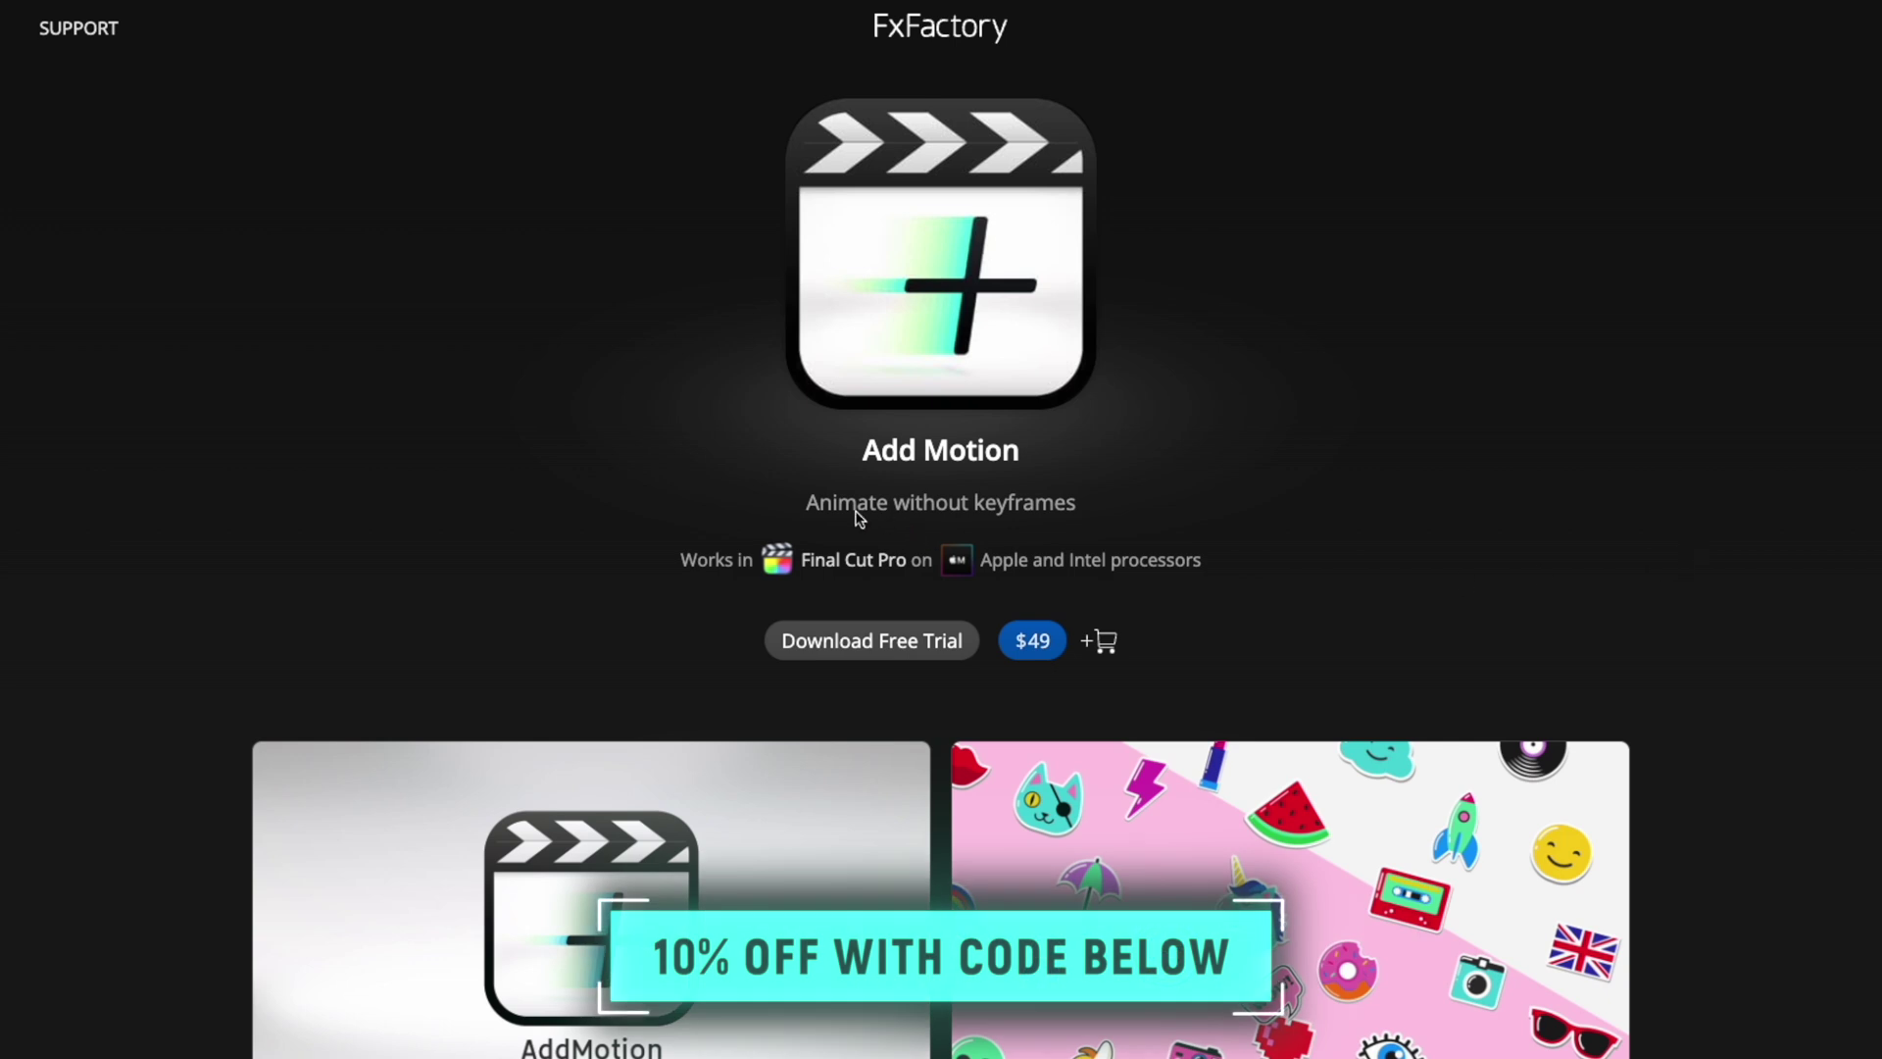
{"action": "left_click_drag", "start_coordinate": [811, 511], "coordinate": [1404, 551]}
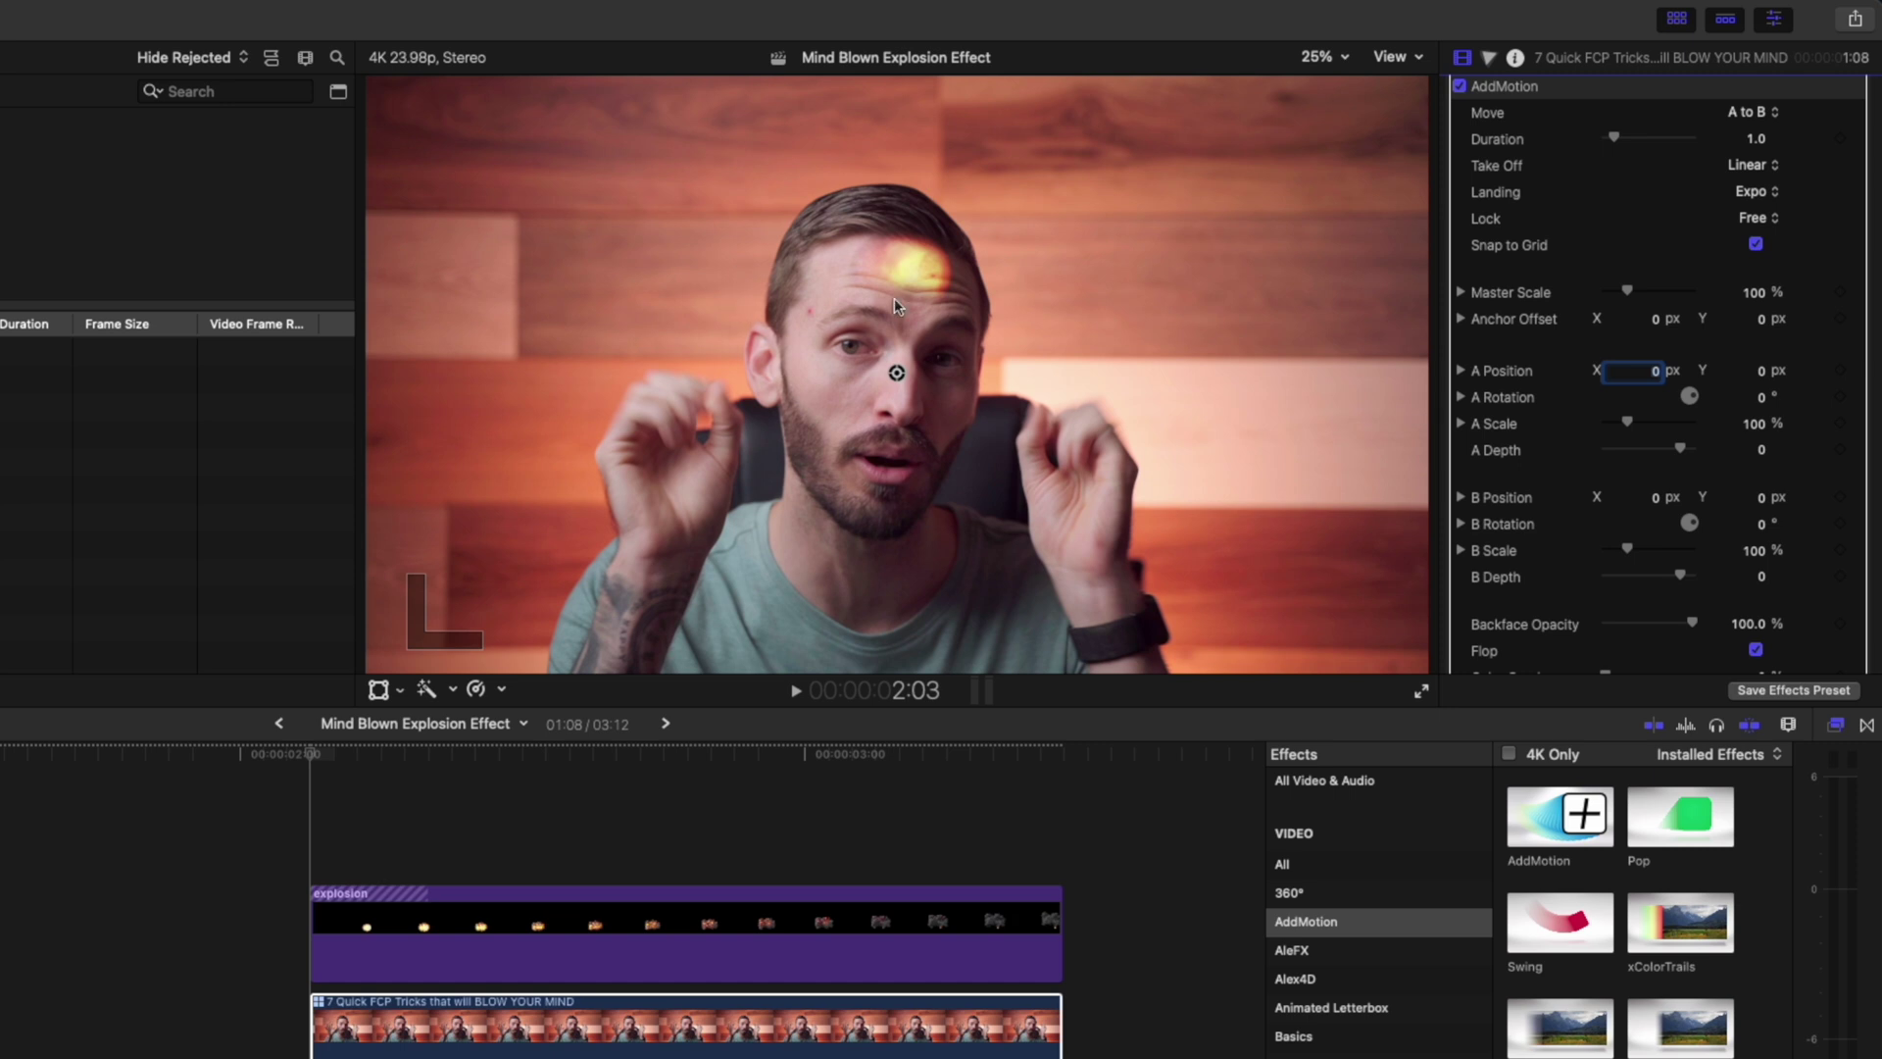
{"action": "left_click", "coordinate": [574, 755]}
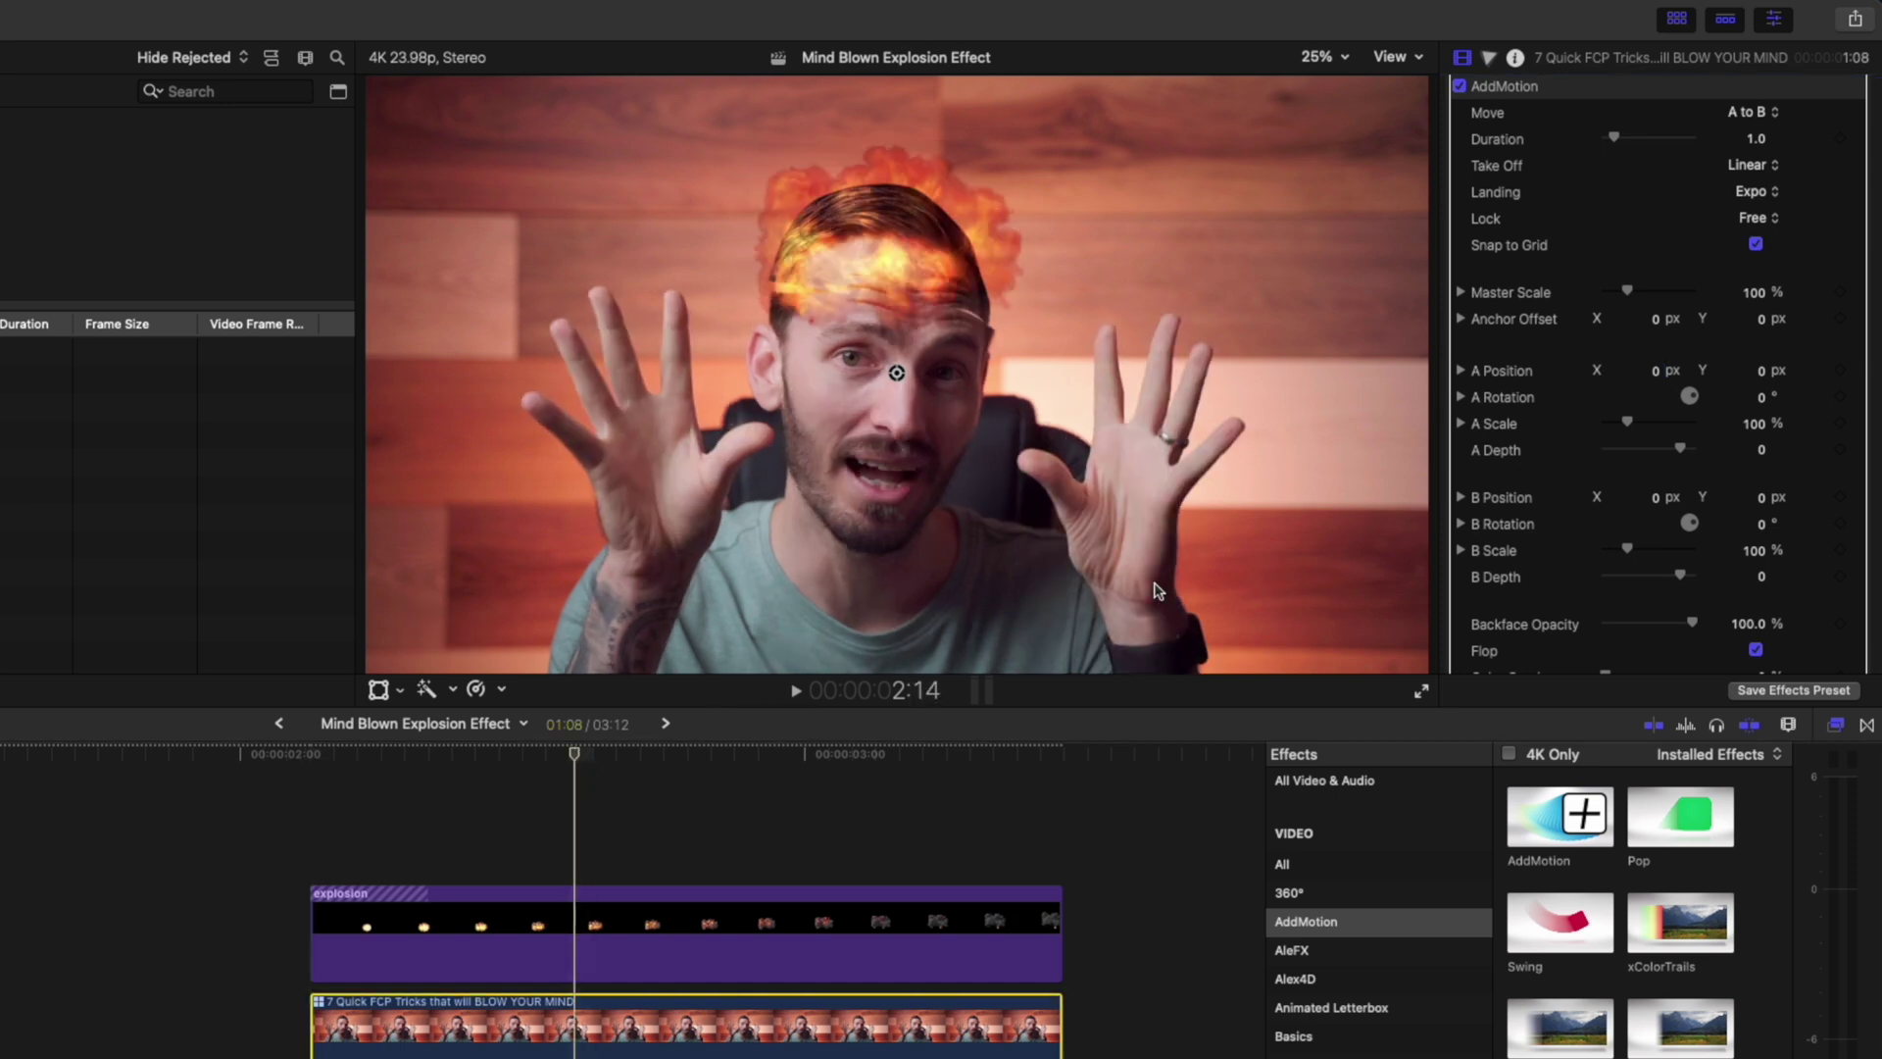
{"action": "left_click_drag", "start_coordinate": [1757, 497], "coordinate": [1757, 481]}
{"action": "left_click_drag", "start_coordinate": [896, 279], "coordinate": [931, 260]}
{"action": "left_click_drag", "start_coordinate": [1759, 521], "coordinate": [1759, 529]}
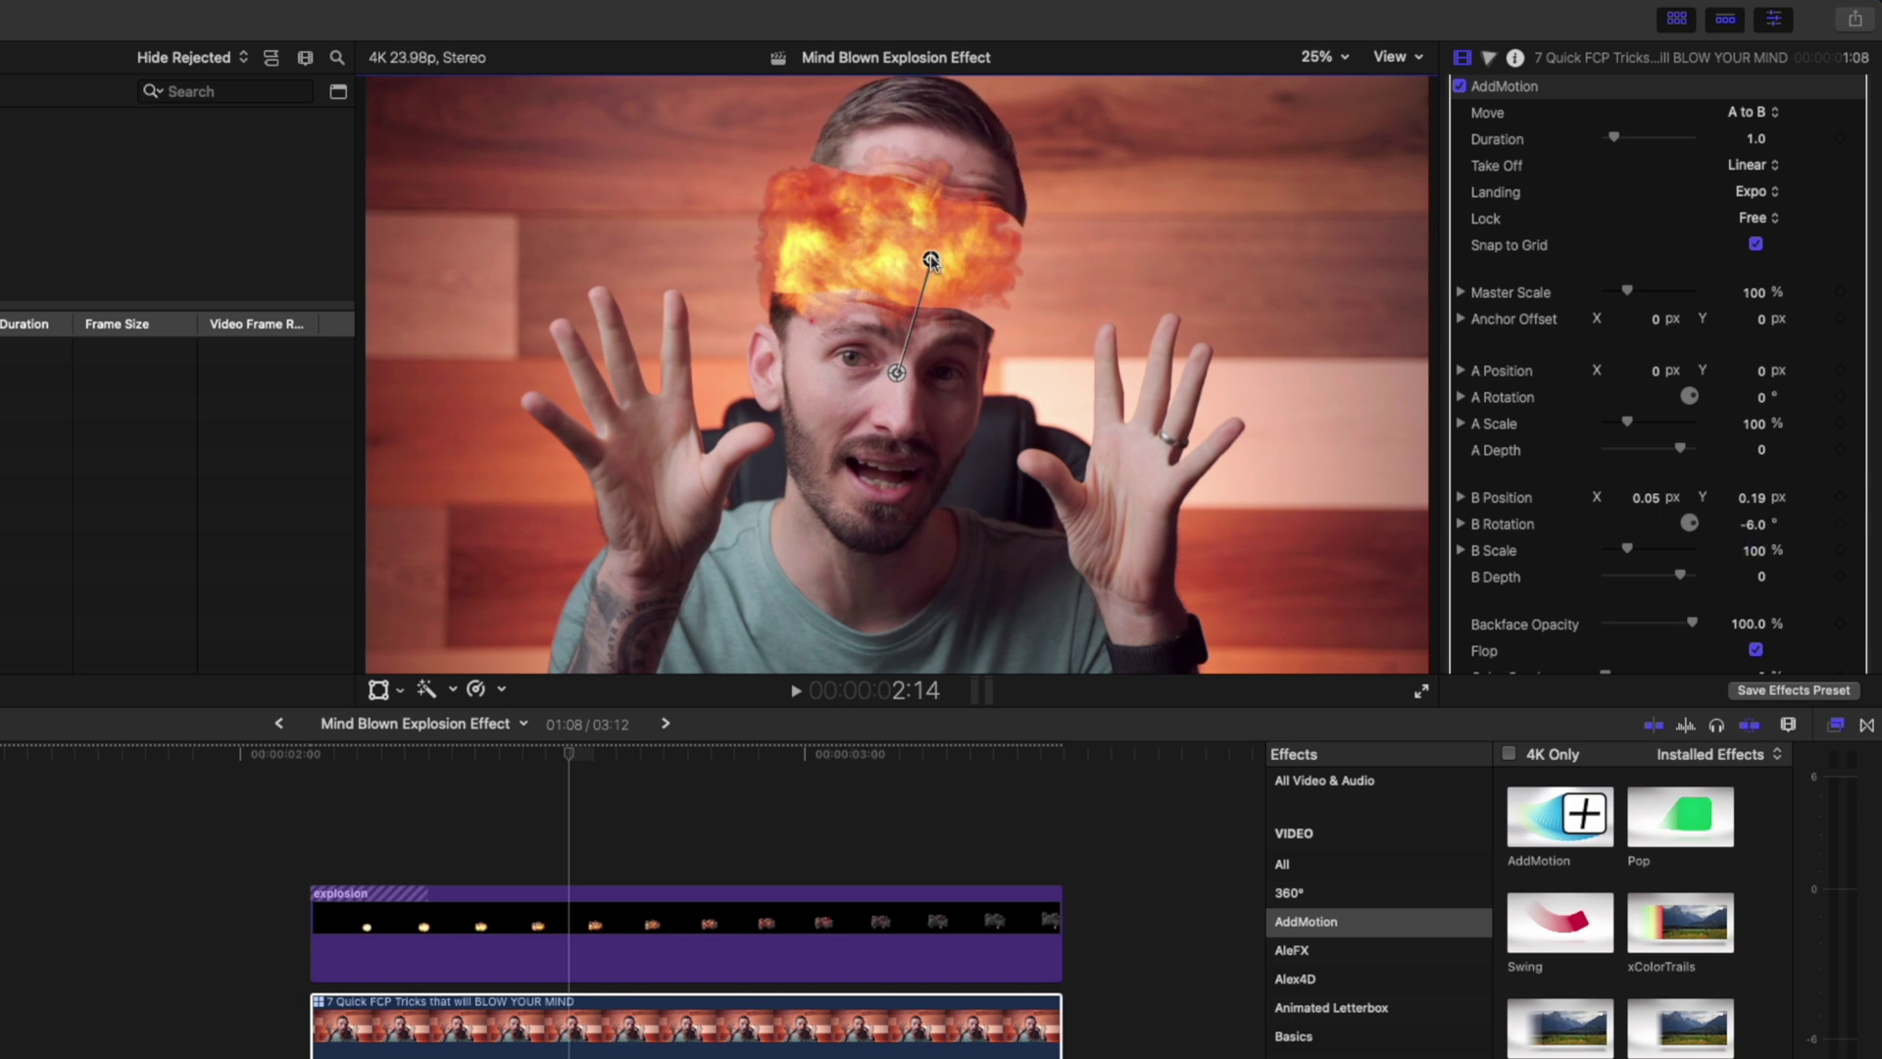
{"action": "left_click_drag", "start_coordinate": [931, 261], "coordinate": [919, 254]}
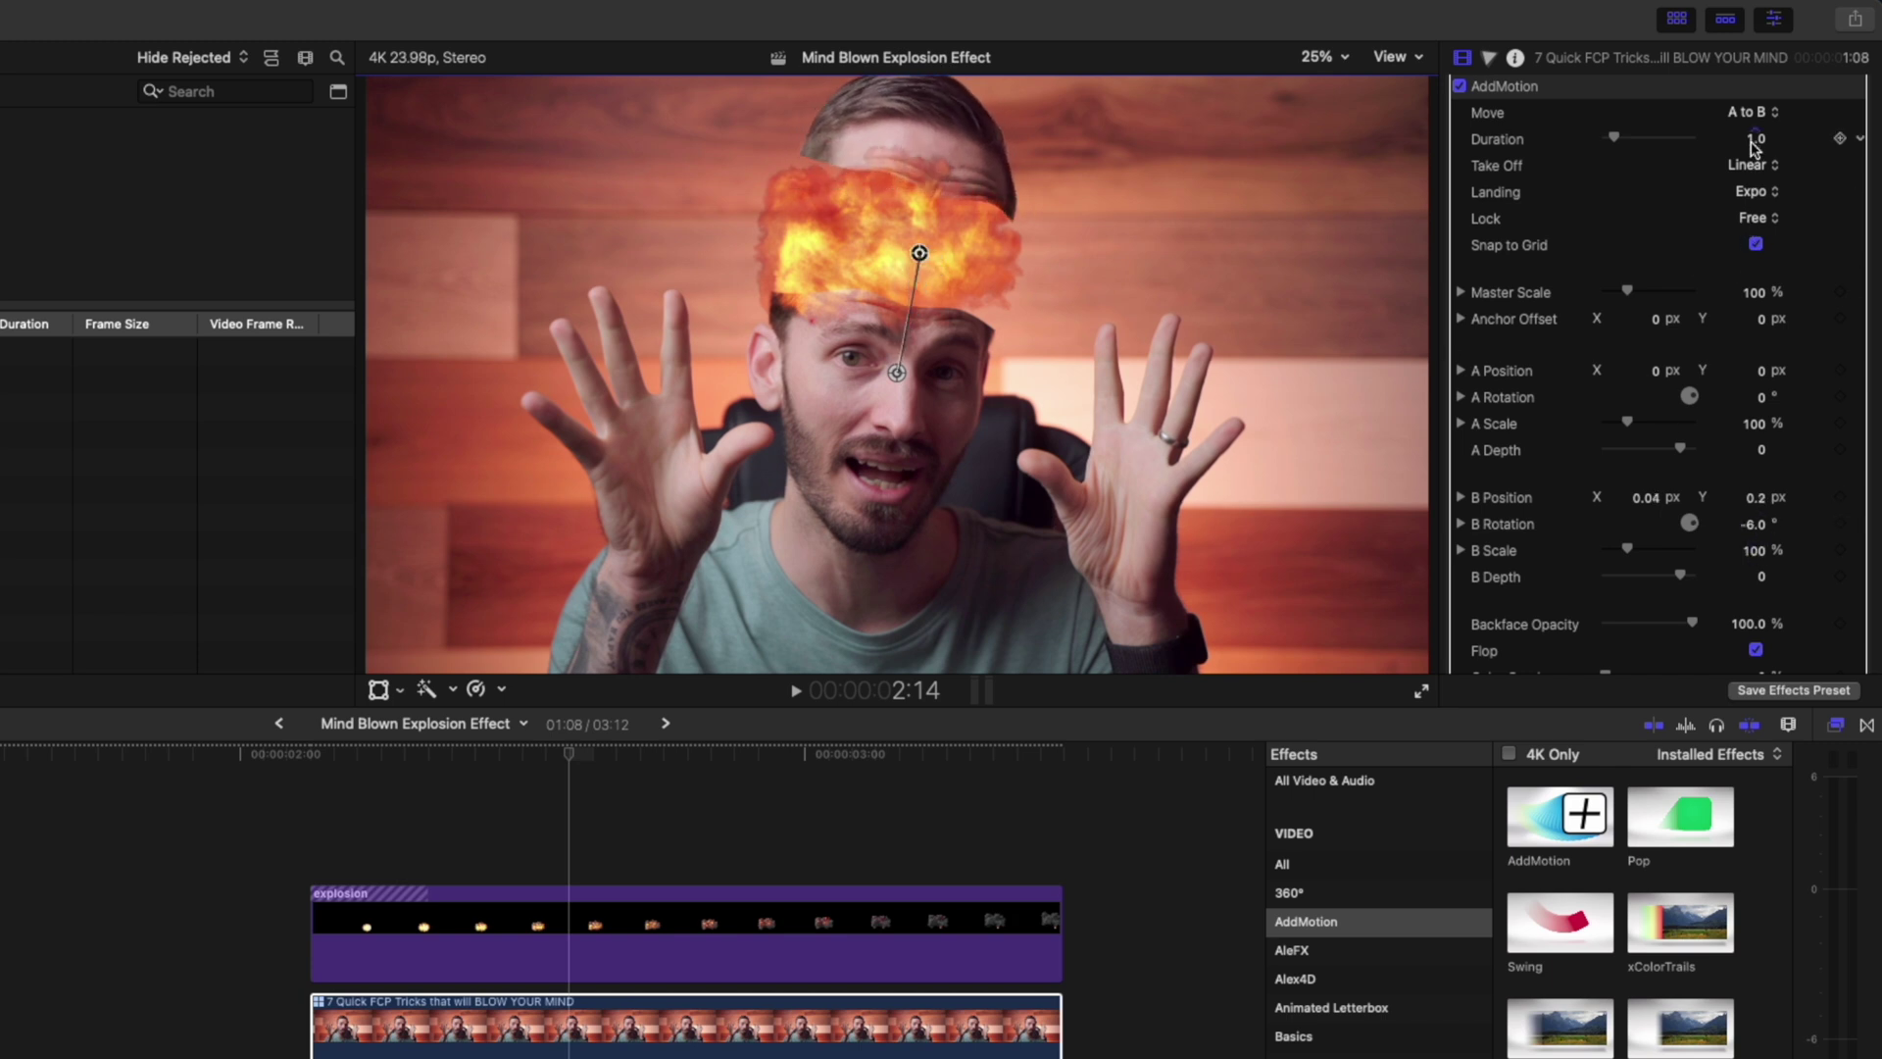
- Set AddMotion's duration to 0.75, keep the take off Linear, and change the landing to Elastic
{"action": "key", "text": "Return"}
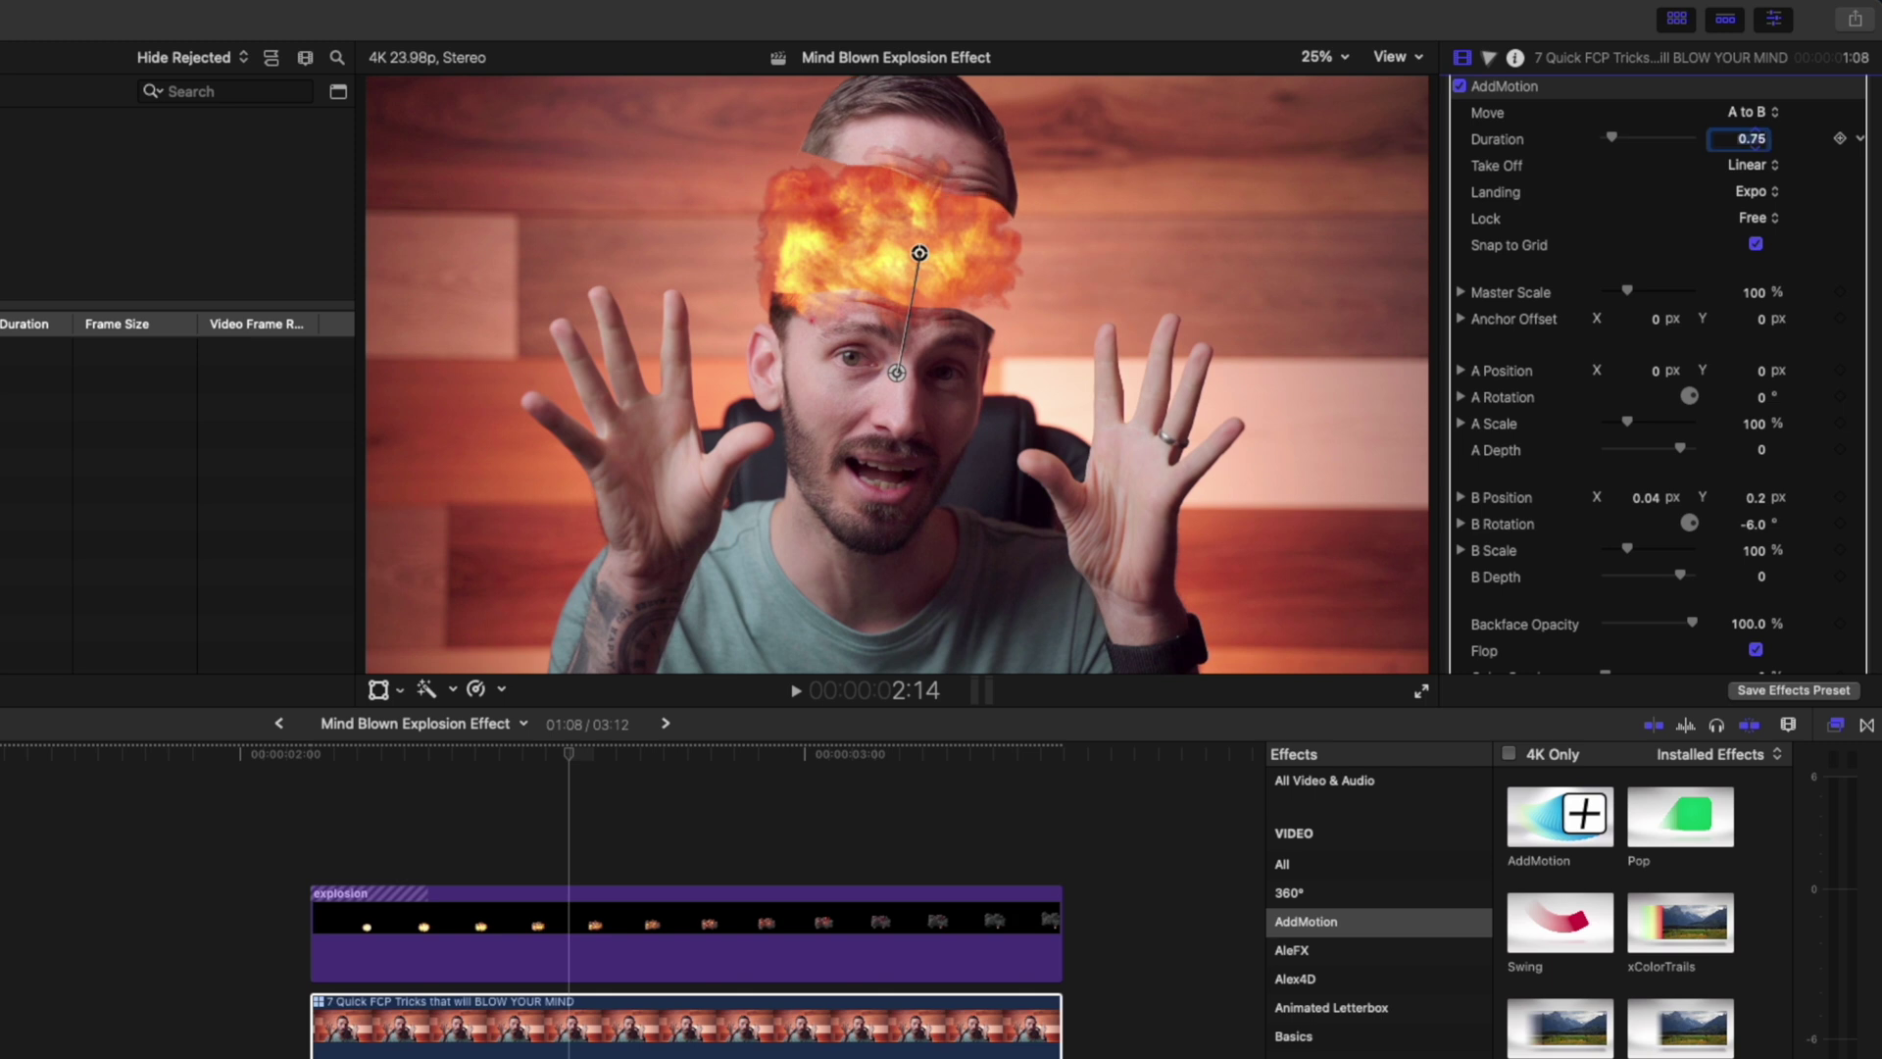
{"action": "left_click", "coordinate": [1737, 166]}
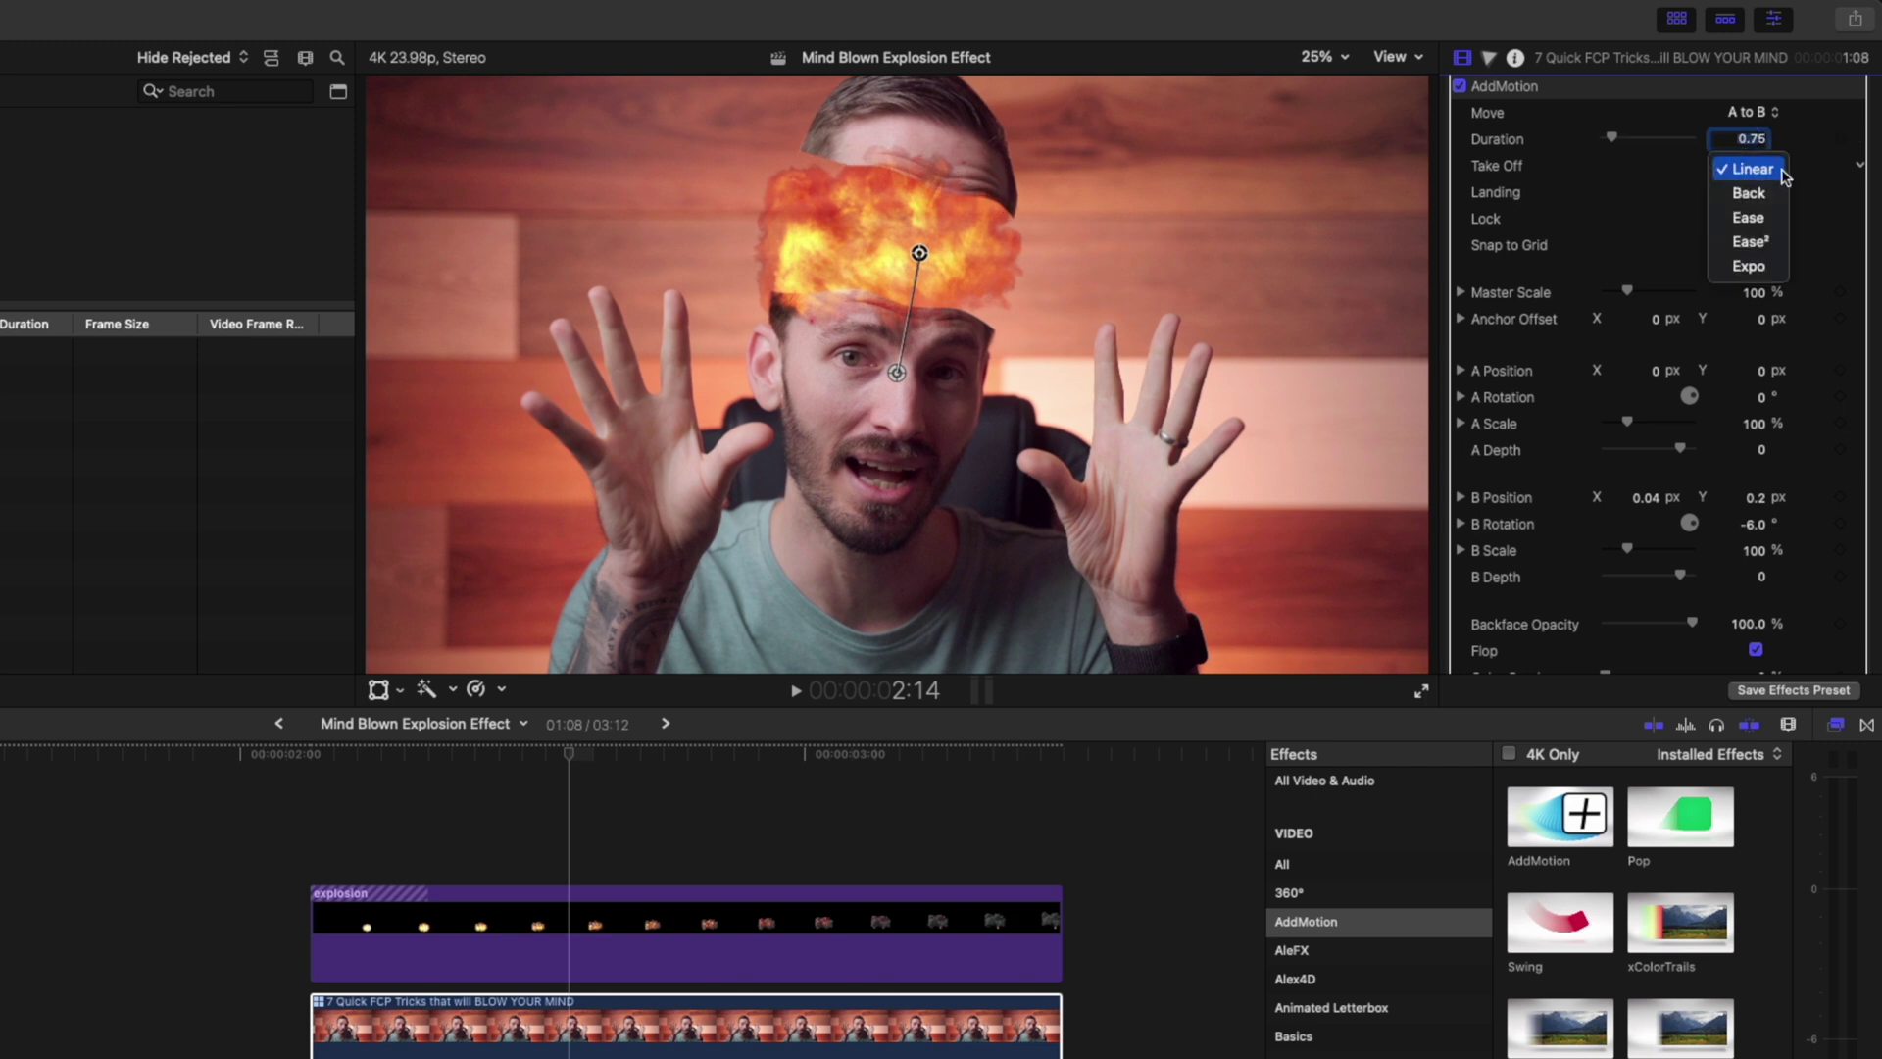
{"action": "left_click", "coordinate": [1781, 171]}
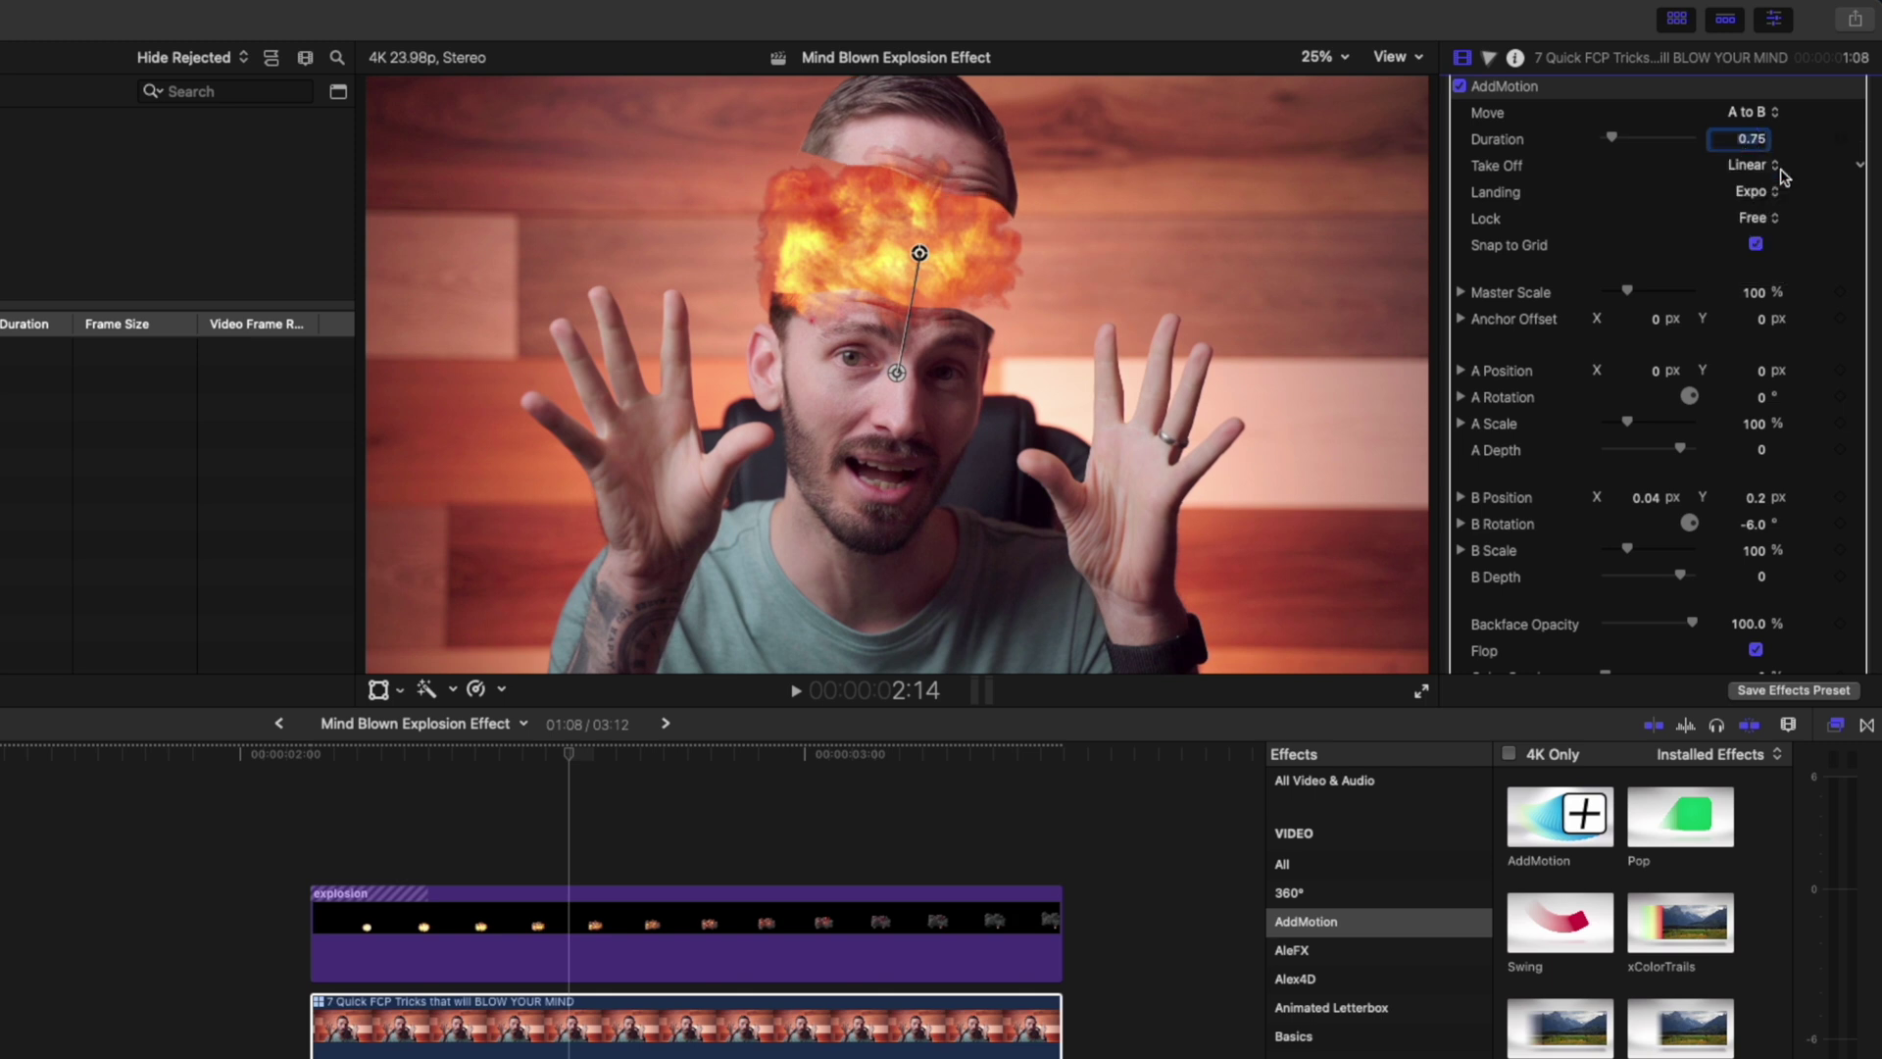
{"action": "left_click", "coordinate": [1754, 192]}
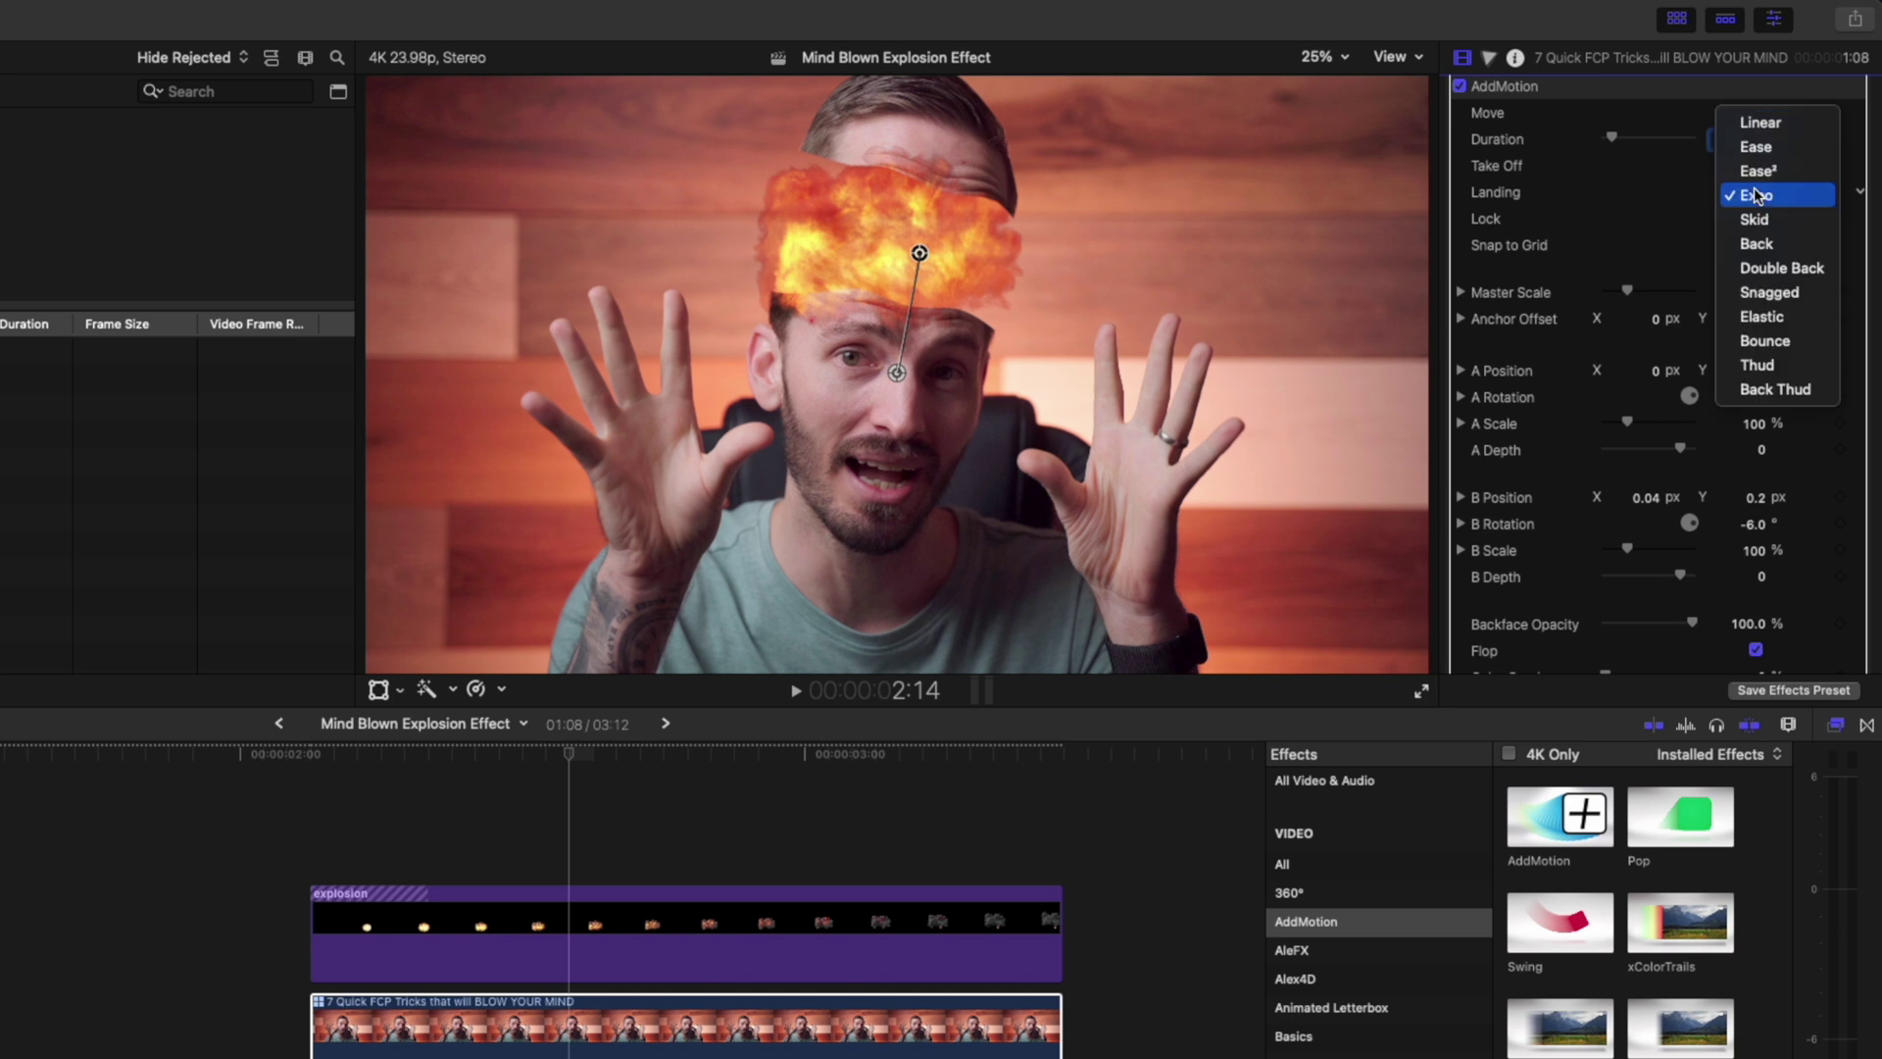
{"action": "left_click", "coordinate": [1806, 317]}
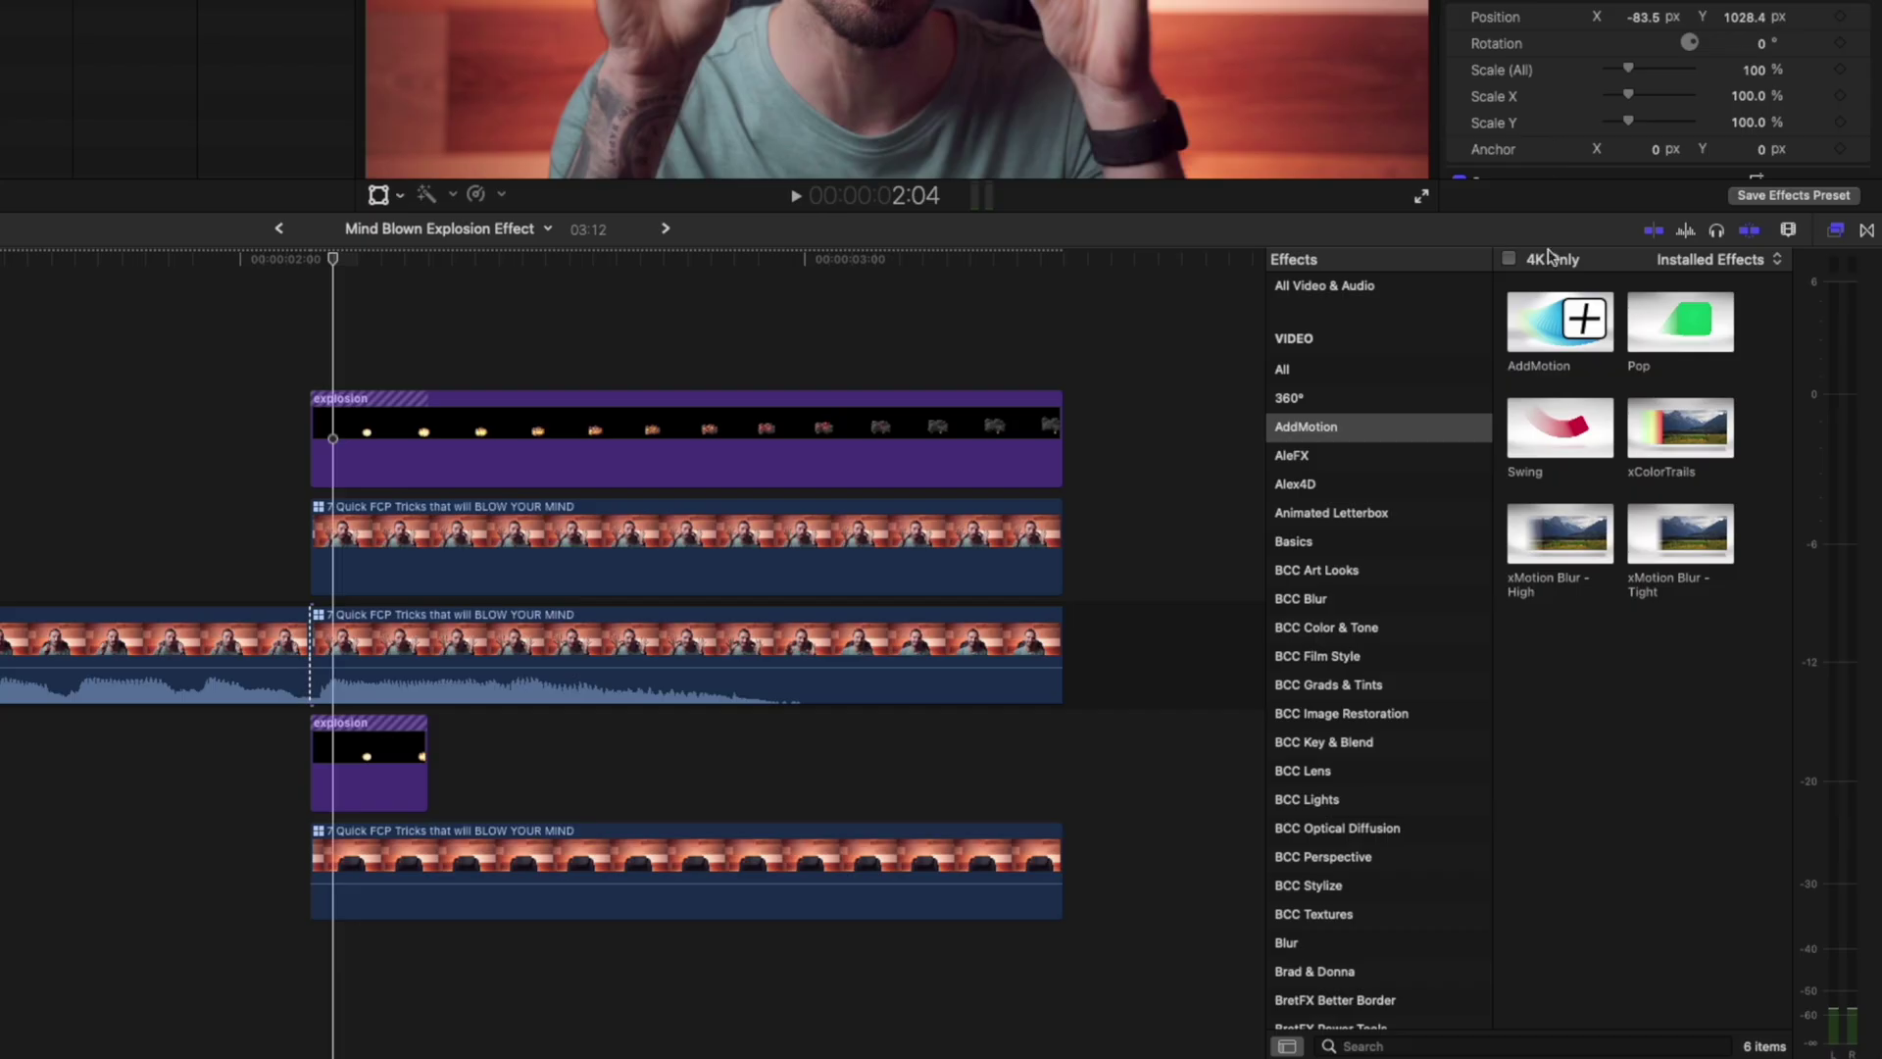
- Apply the xMotion Blur - High and Earthquake effects to the top head clip
{"action": "left_click_drag", "start_coordinate": [1546, 522], "coordinate": [1039, 539]}
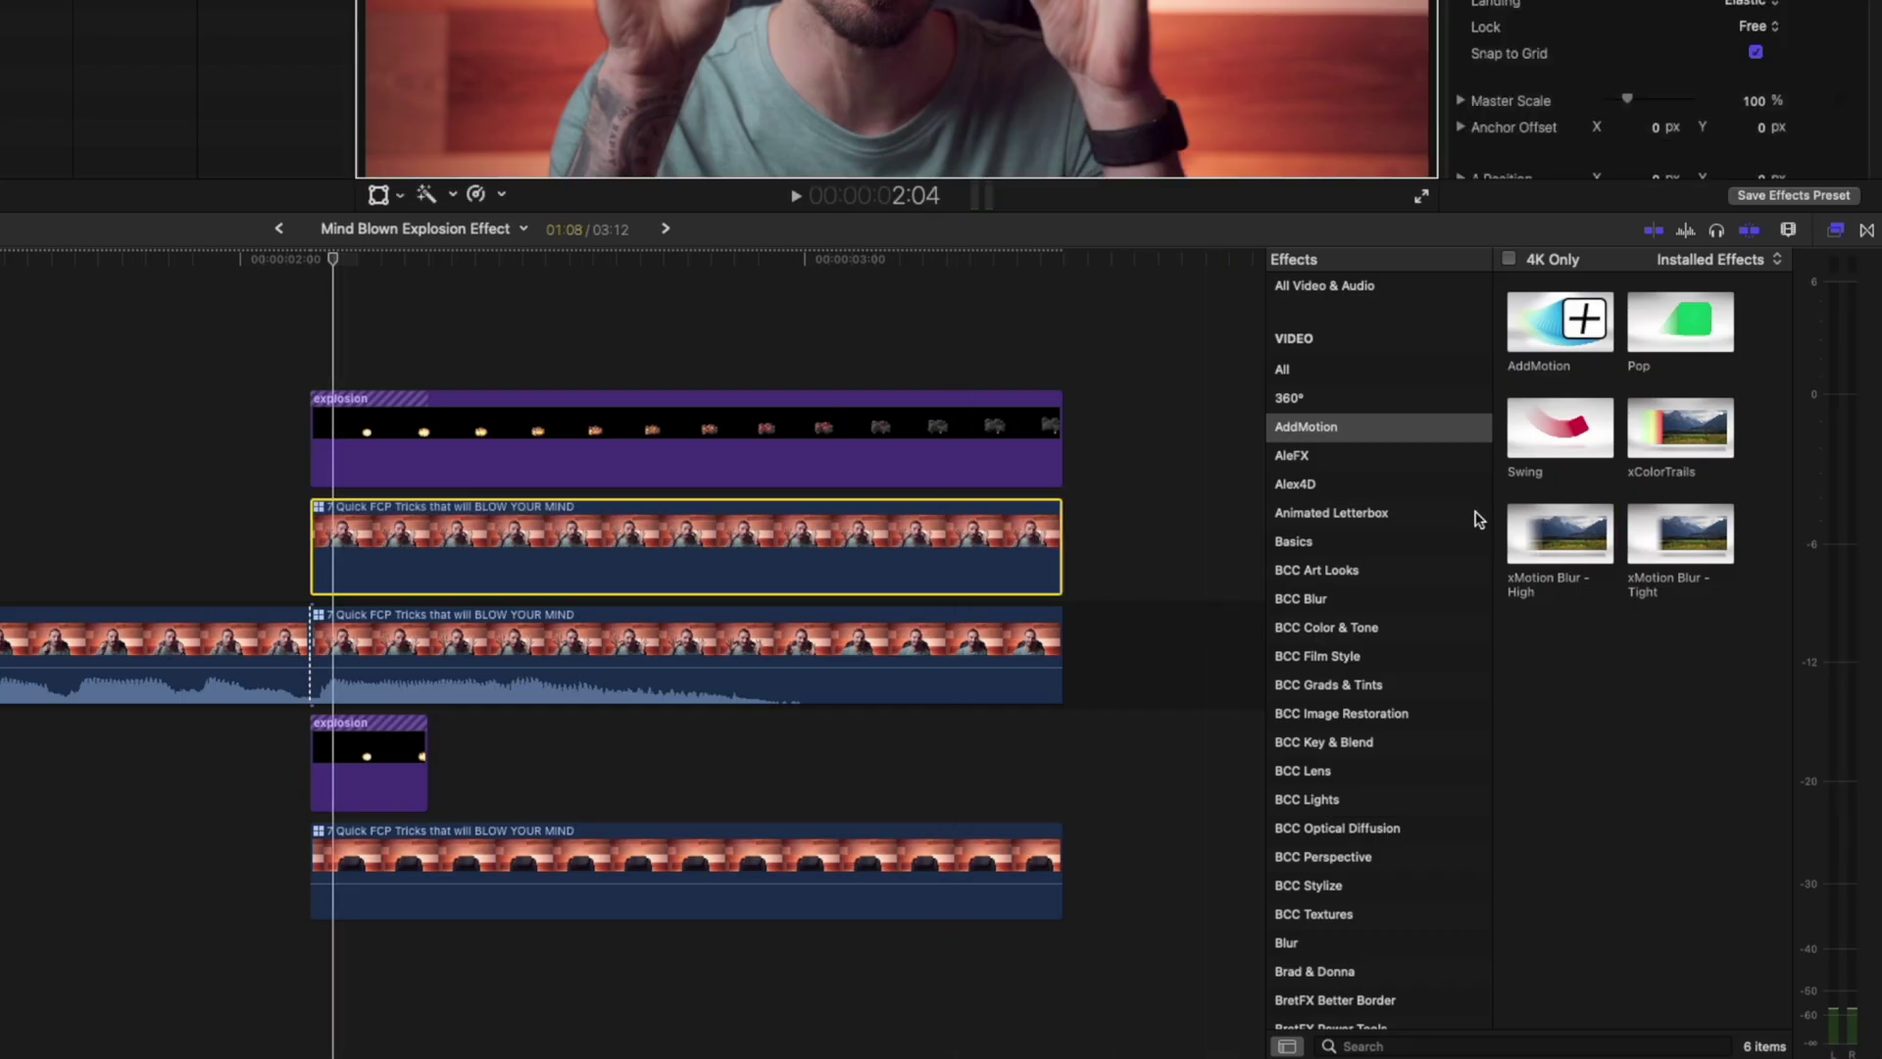
{"action": "left_click", "coordinate": [1328, 377]}
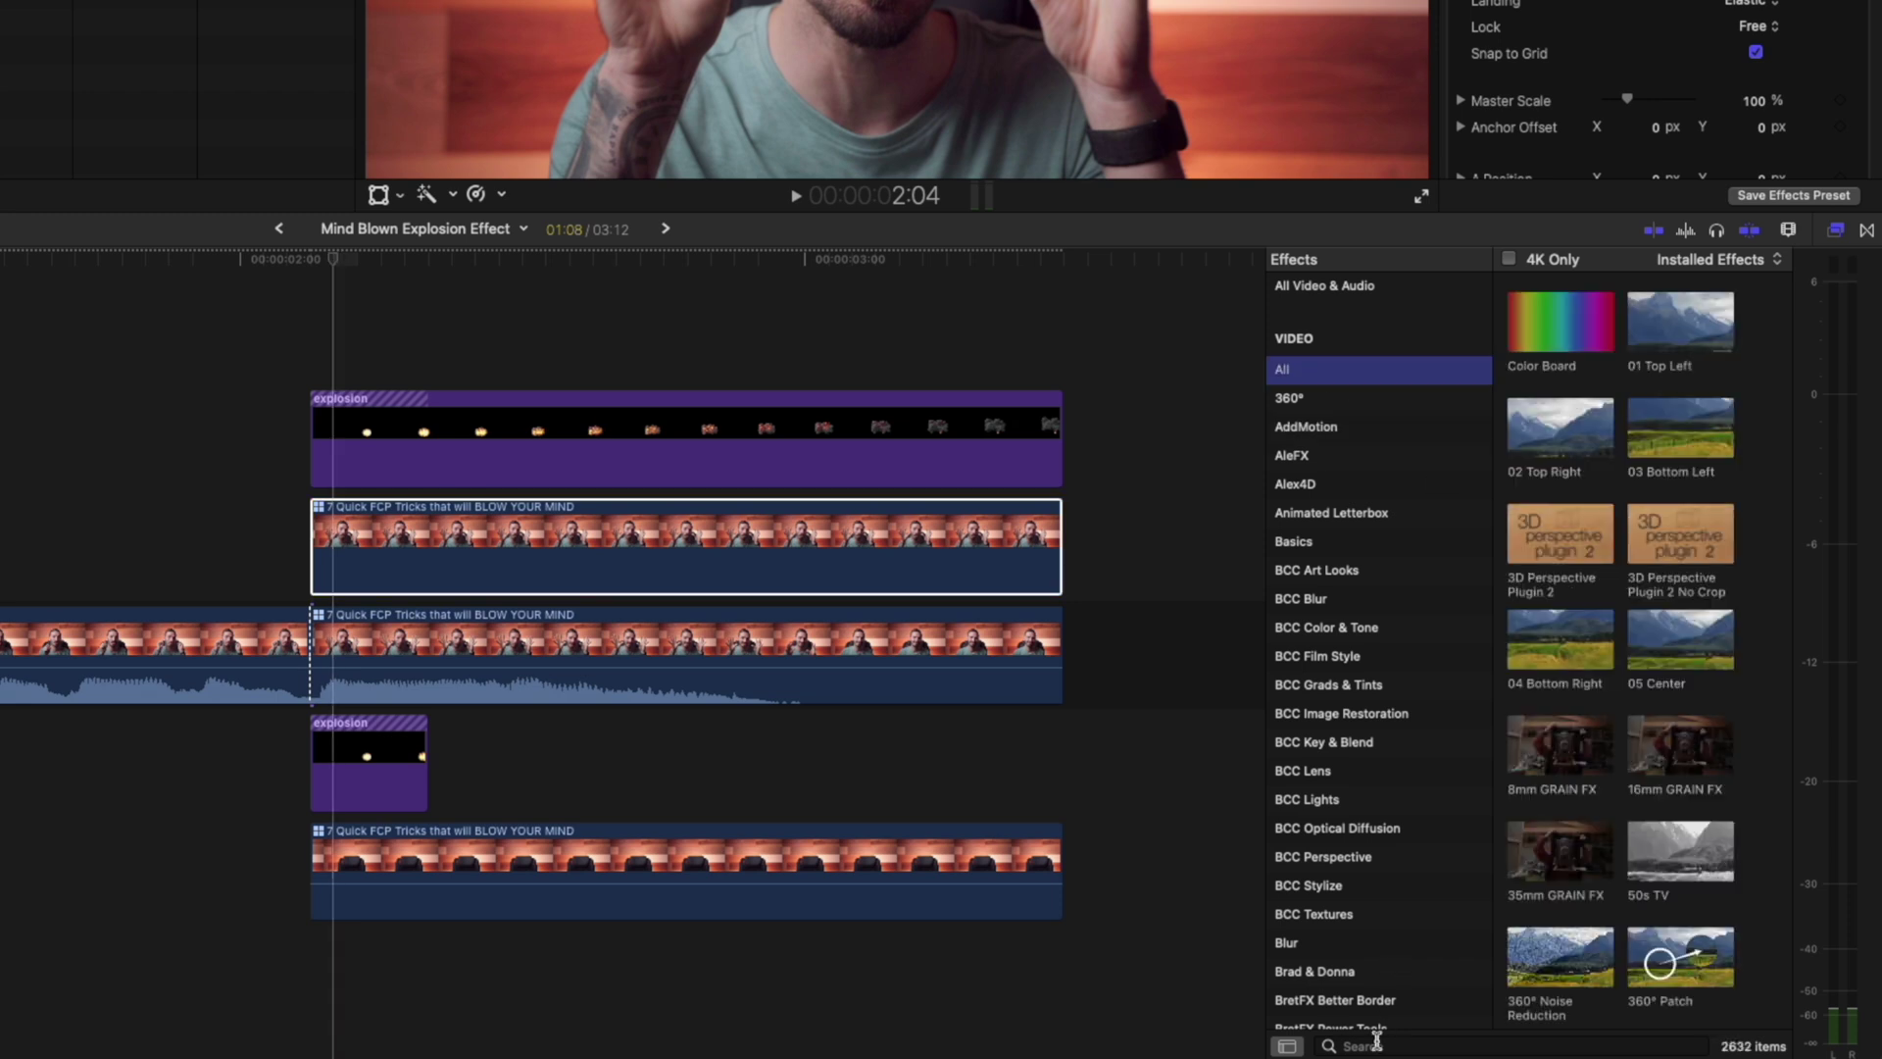
{"action": "left_click", "coordinate": [1372, 1046]}
{"action": "type", "text": "earthq"}
{"action": "left_click_drag", "start_coordinate": [1560, 323], "coordinate": [1010, 539]}
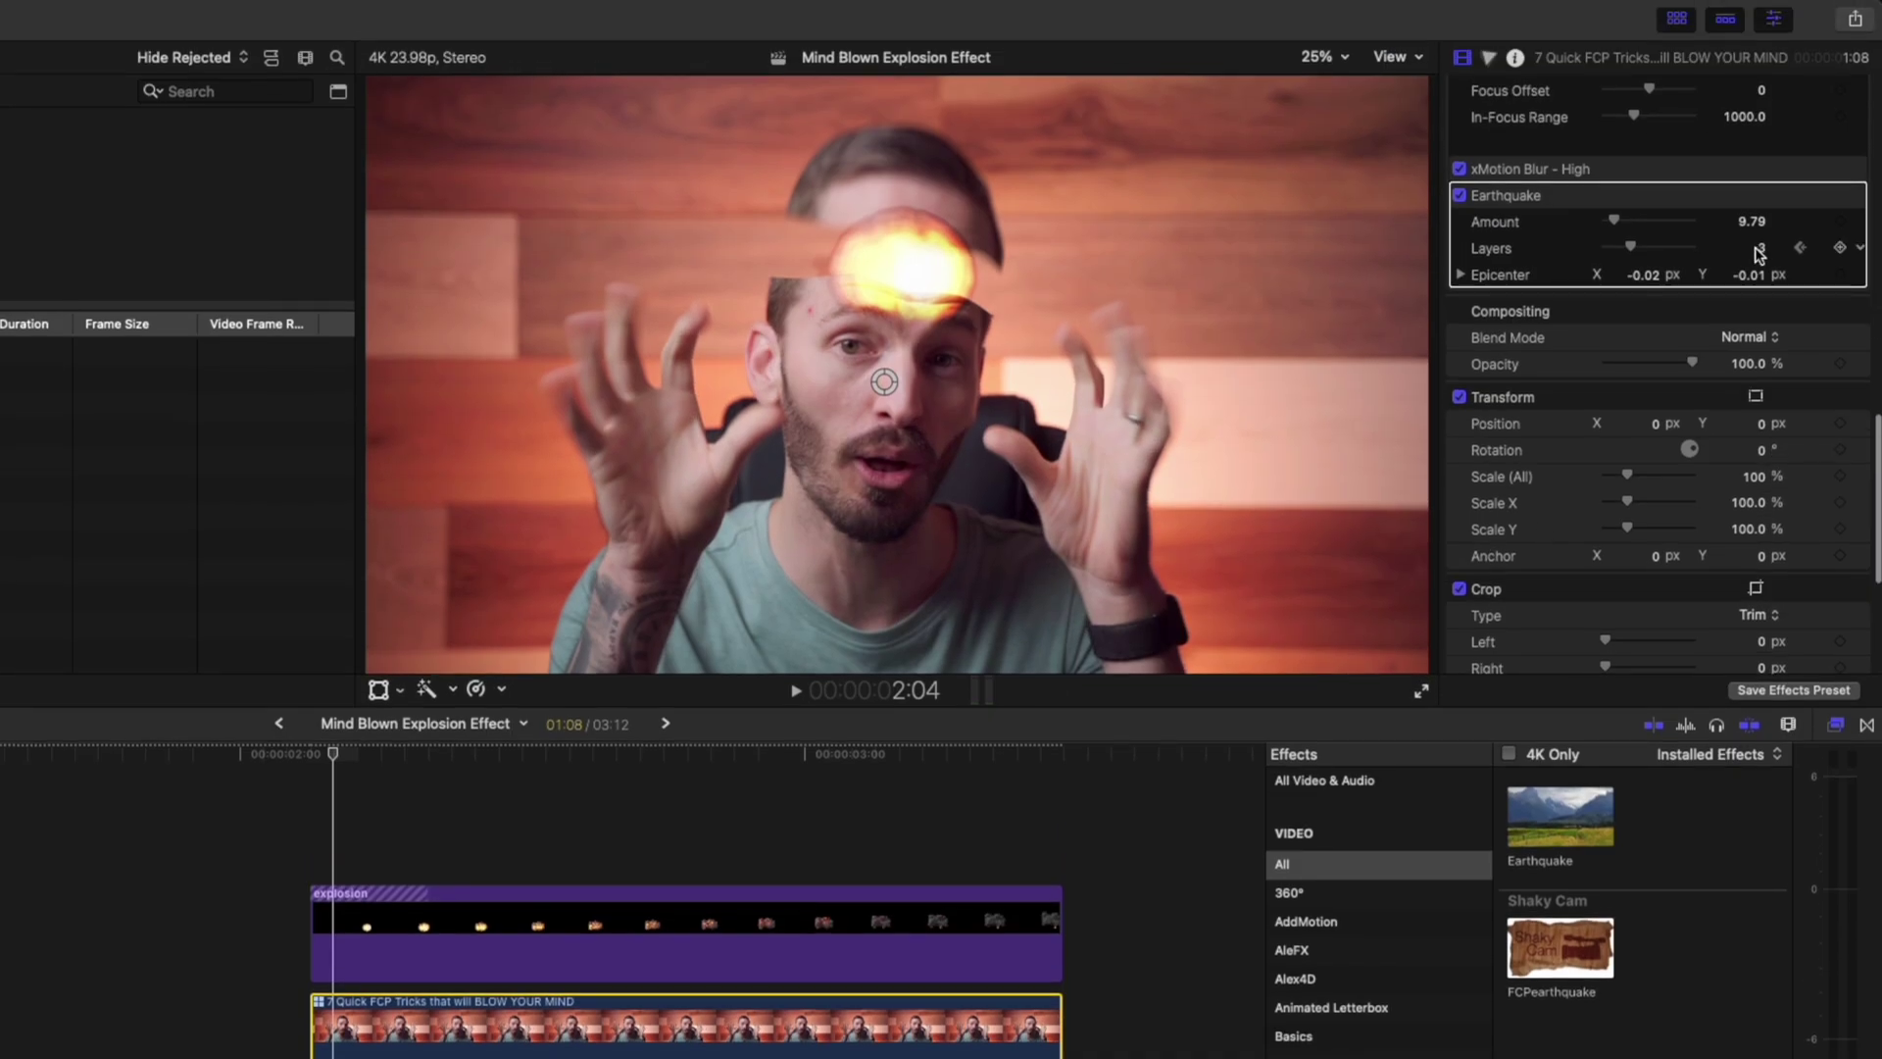
- Set Earthquake's Layers to 1 and keyframe its Amount from 0 at 2:03 to 50 at 2:08
{"action": "left_click", "coordinate": [1759, 252]}
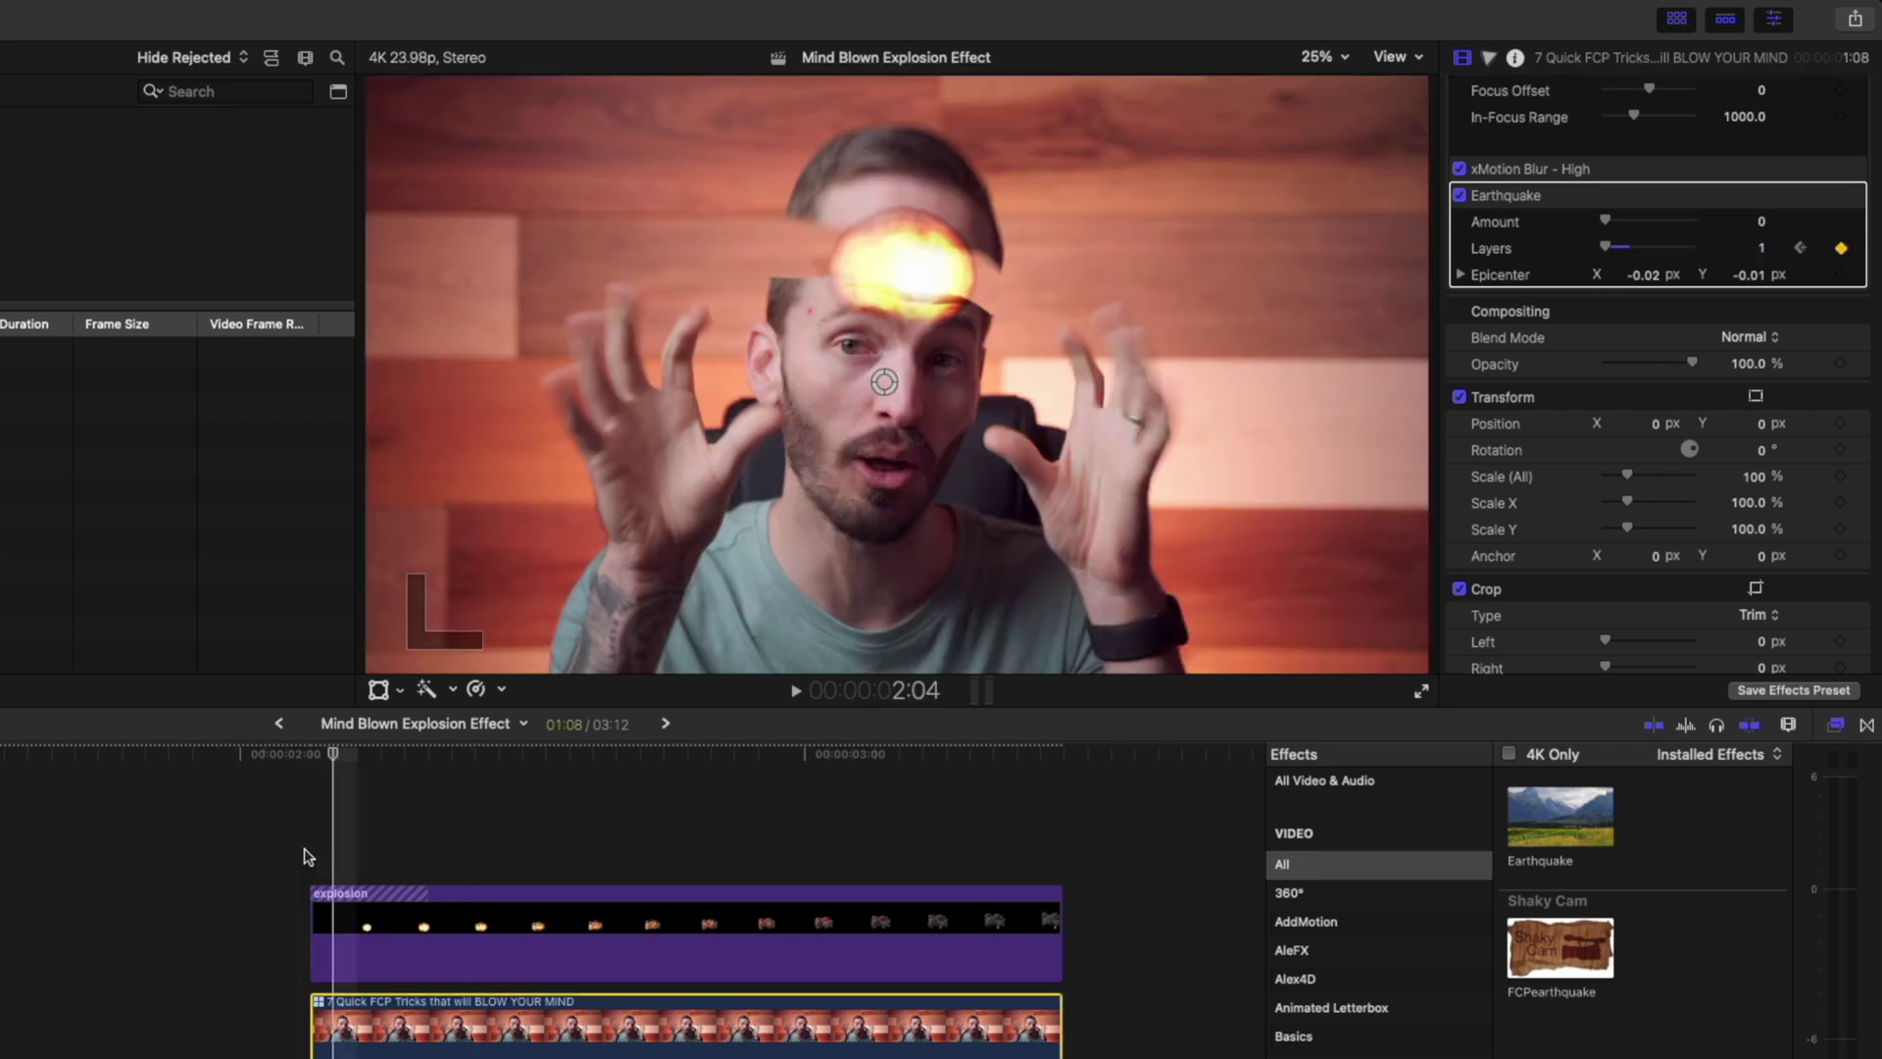
{"action": "left_click", "coordinate": [307, 855]}
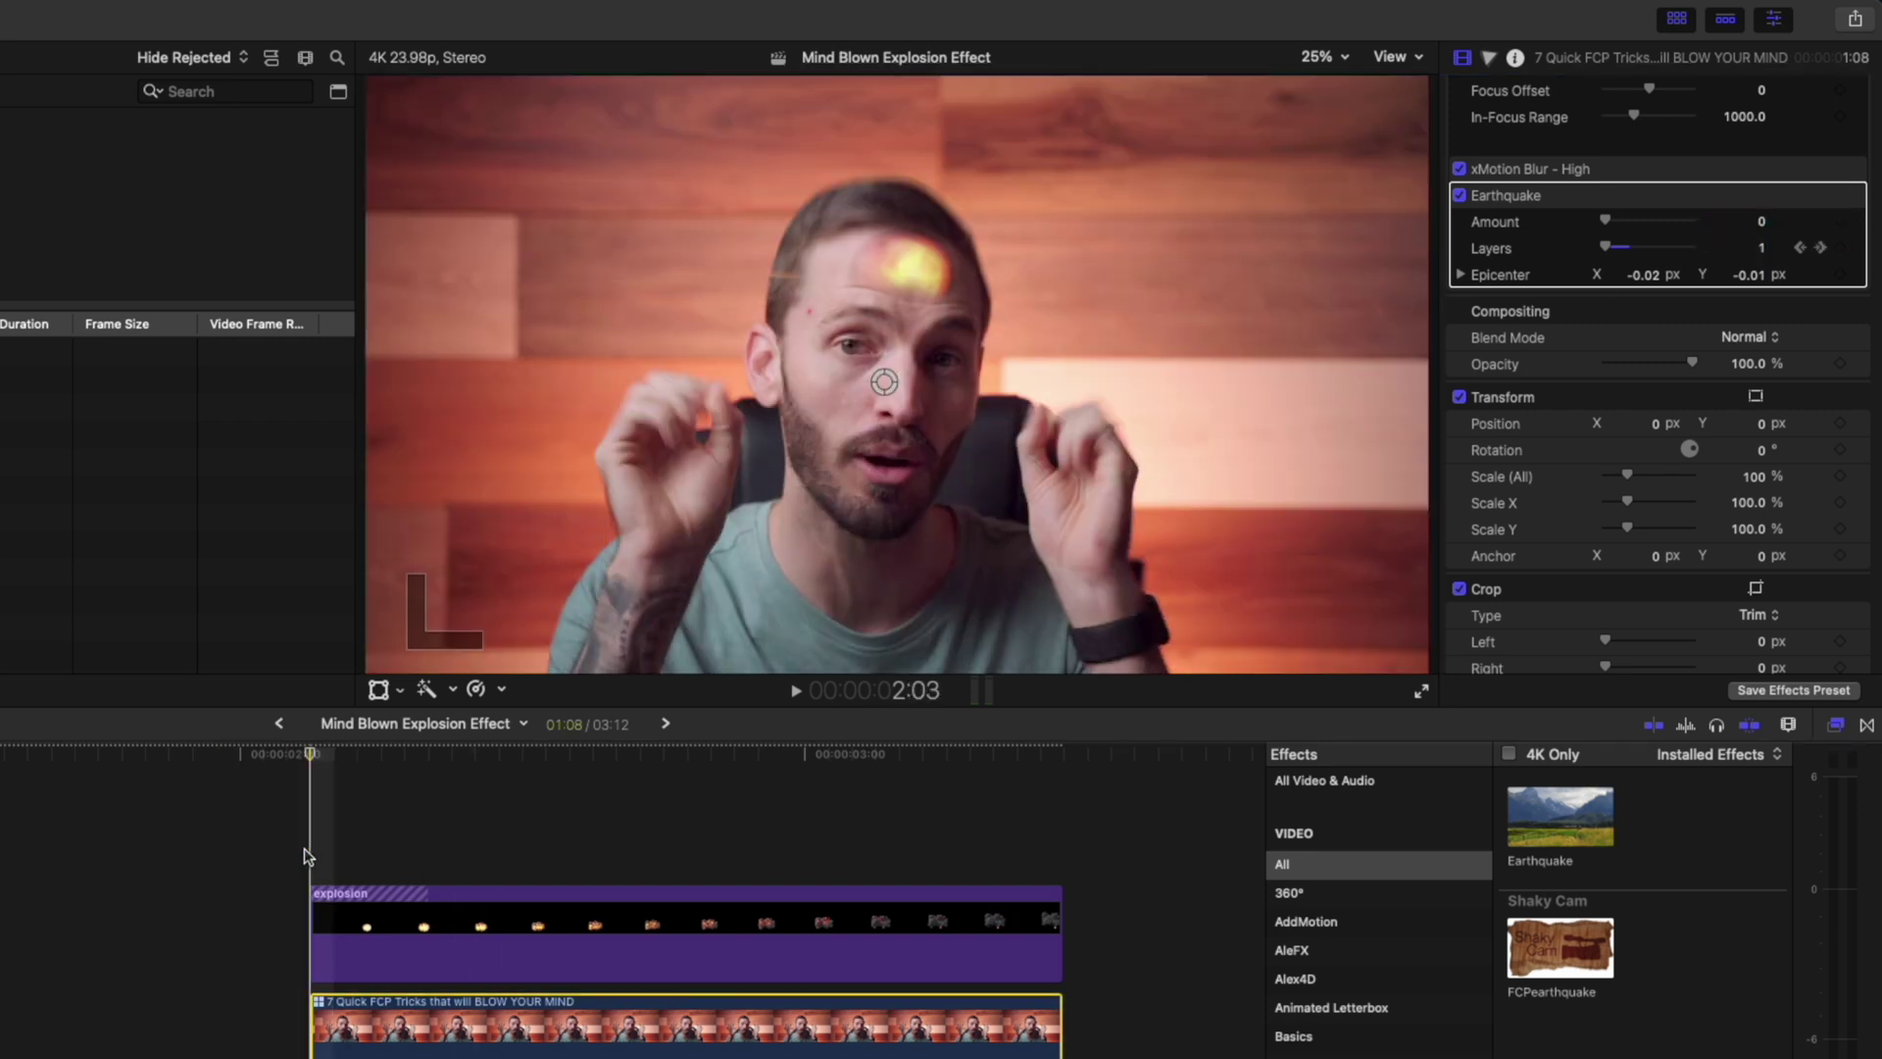
{"action": "left_click", "coordinate": [1840, 222]}
{"action": "key", "text": "Right"}
{"action": "key", "text": "Right"}
{"action": "key", "text": "Right"}
{"action": "key", "text": "Right"}
{"action": "key", "text": "Right"}
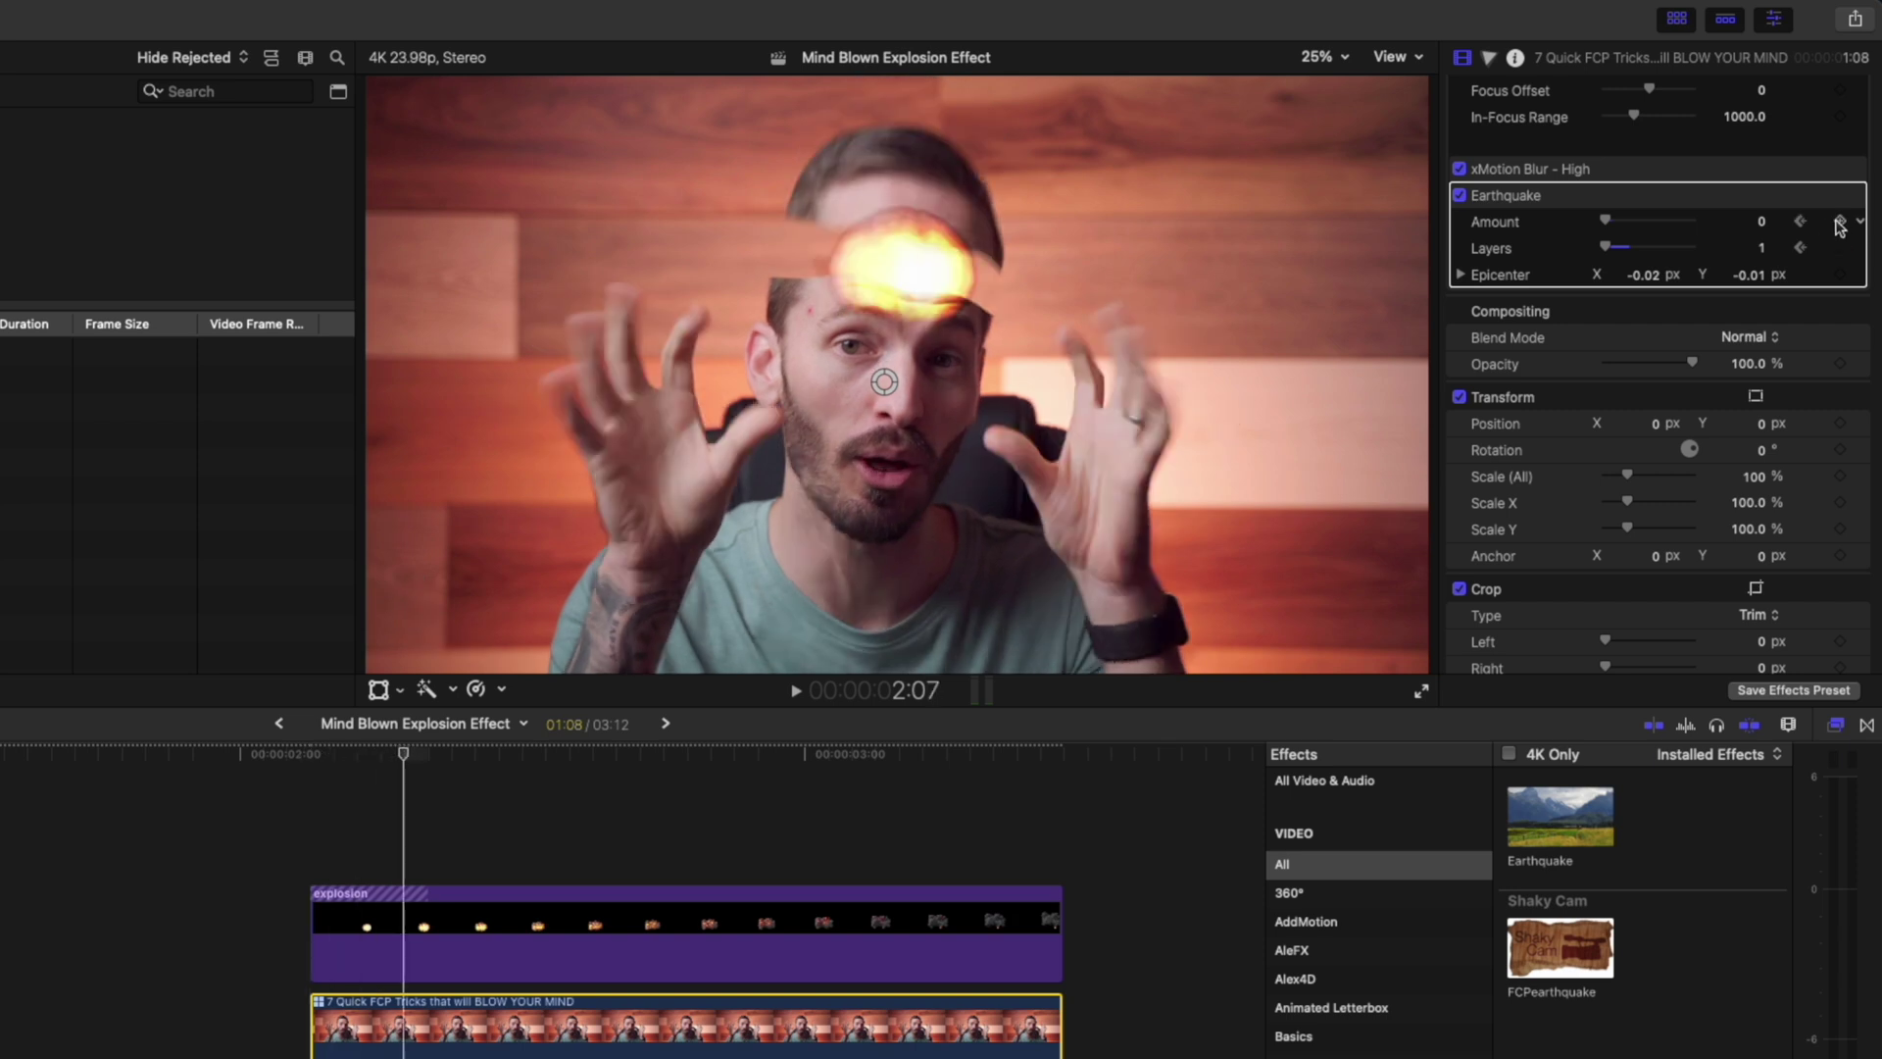
{"action": "left_click", "coordinate": [1761, 228]}
{"action": "type", "text": "50.0"}
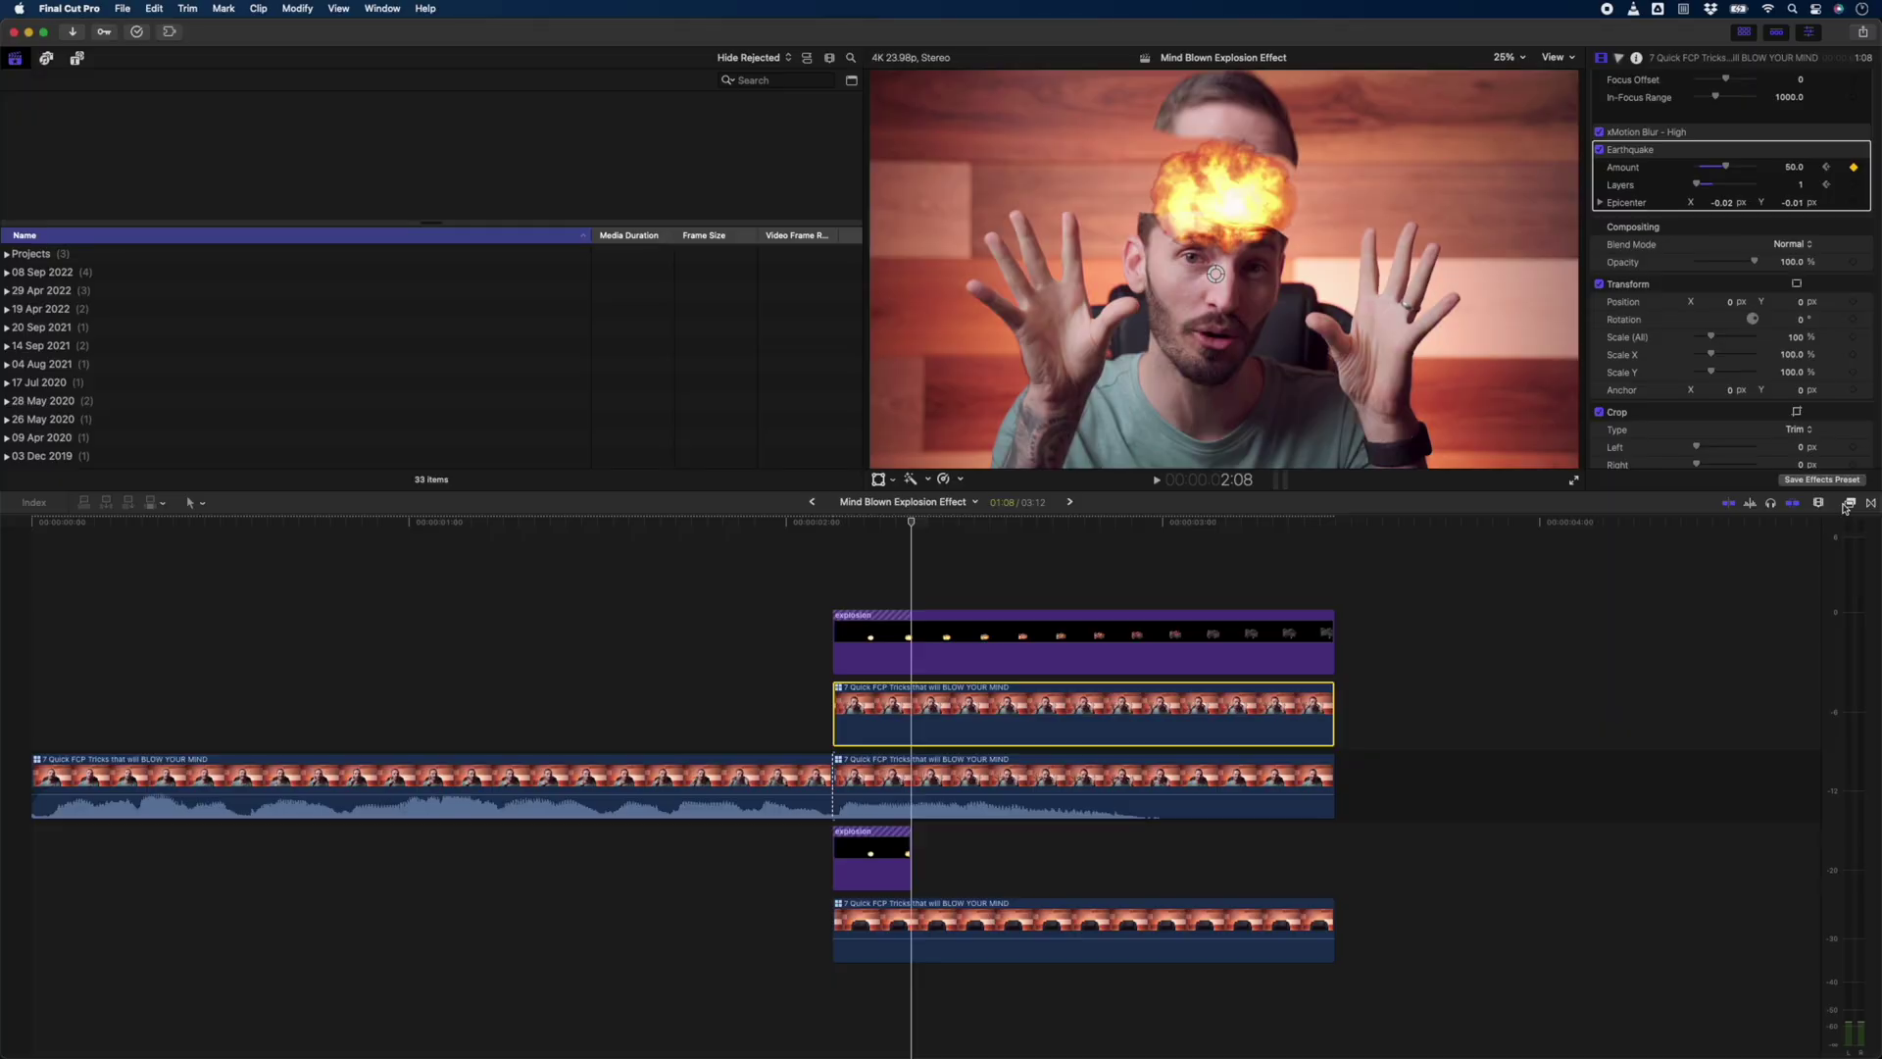
- Disable the xMotion Blur - High and AddMotion effects on the top head clip
{"action": "scroll", "coordinate": [1715, 318], "scroll_direction": "up", "scroll_amount": 5}
{"action": "left_click", "coordinate": [1598, 270]}
{"action": "scroll", "coordinate": [1628, 266], "scroll_direction": "up", "scroll_amount": 3}
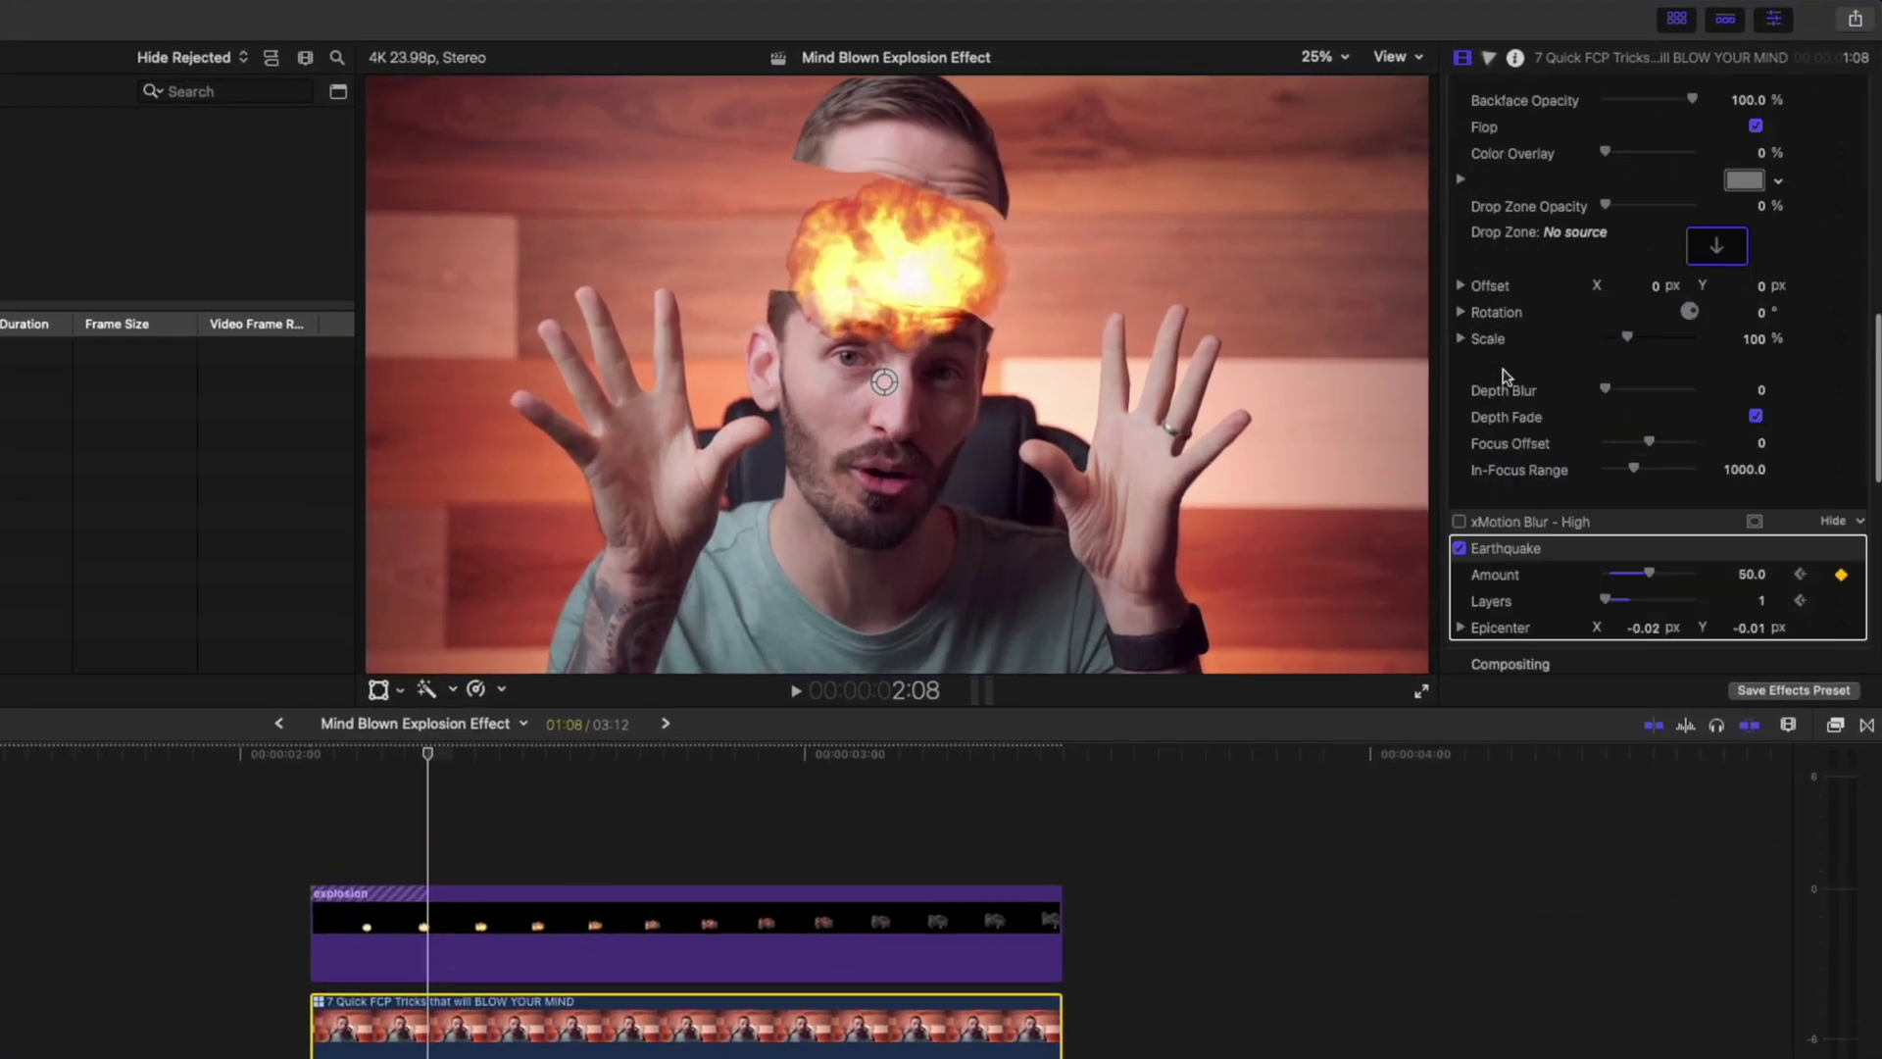
{"action": "scroll", "coordinate": [1504, 376], "scroll_direction": "up", "scroll_amount": 10}
{"action": "left_click", "coordinate": [1460, 150]}
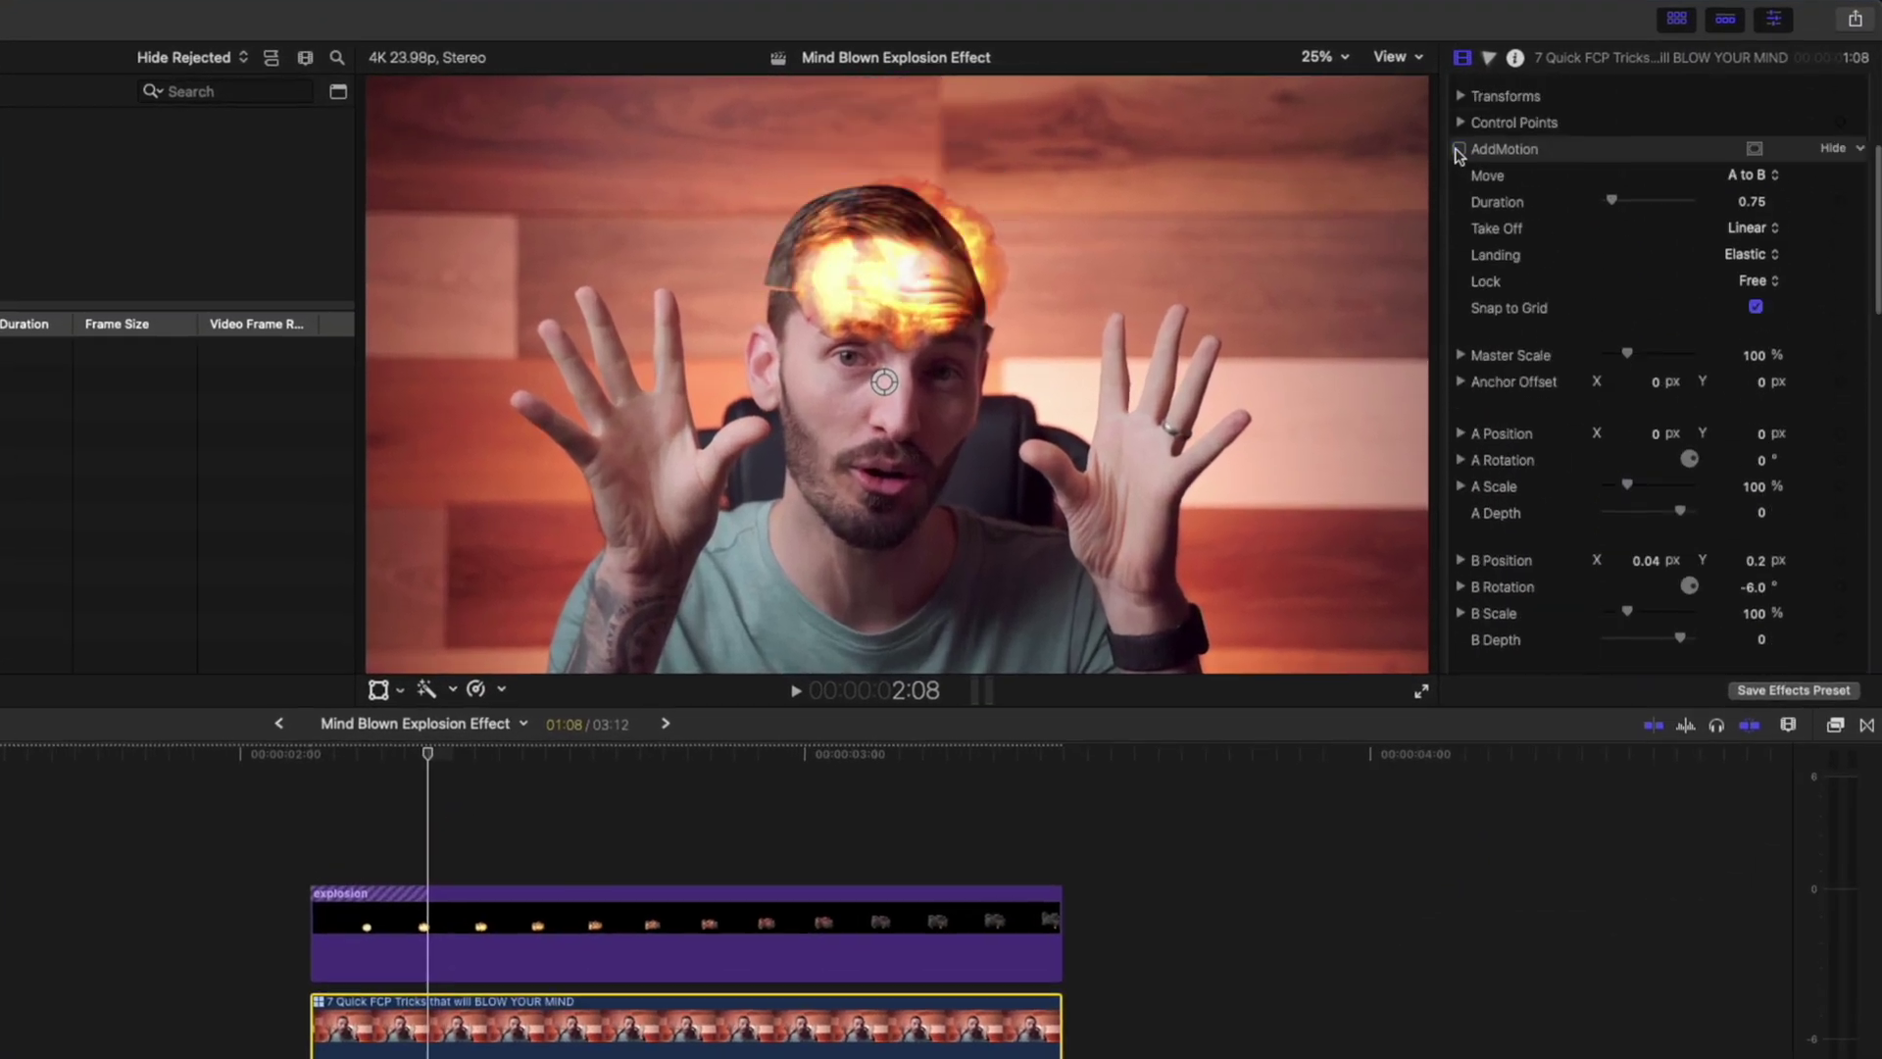
- Collapse the AddMotion settings and add Transform position and rotation keyframes to the top head clip at 2:03
{"action": "key", "text": "Up"}
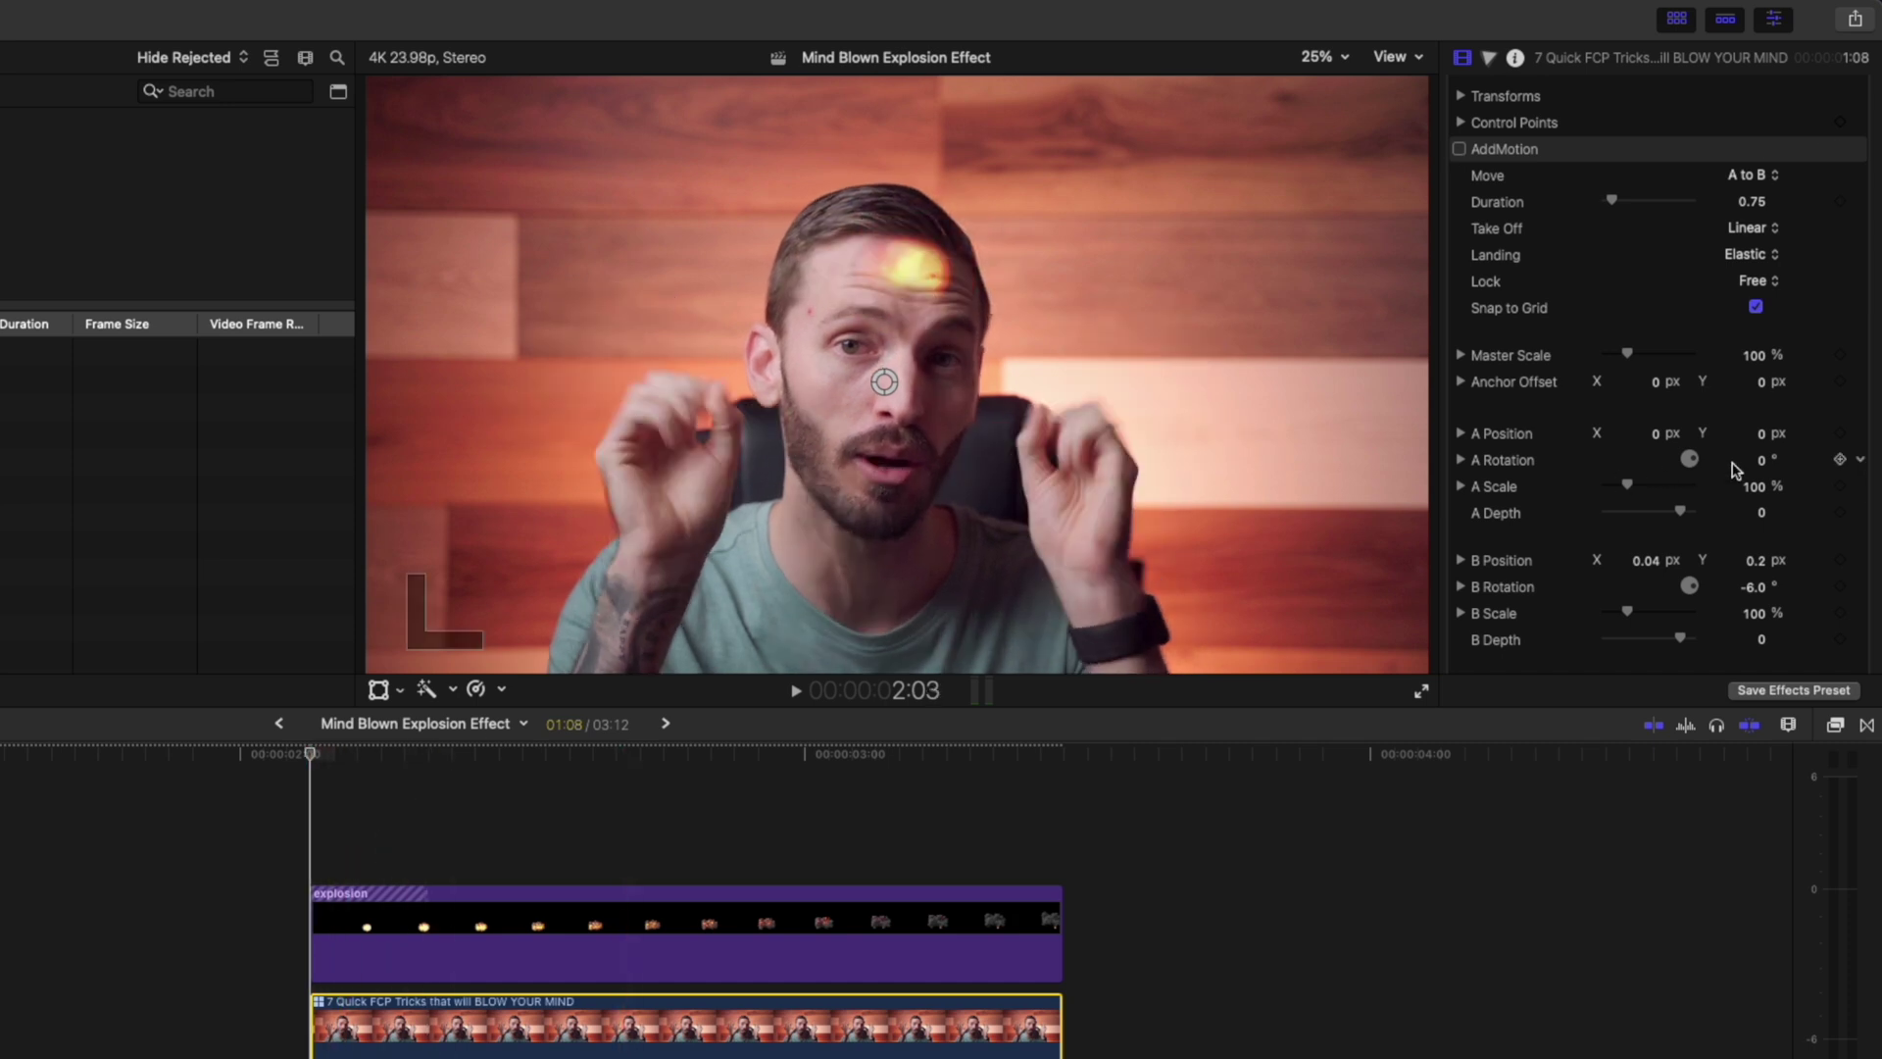
{"action": "scroll", "coordinate": [1733, 470], "scroll_direction": "down", "scroll_amount": 2}
{"action": "scroll", "coordinate": [1733, 470], "scroll_direction": "up", "scroll_amount": 4}
{"action": "left_click", "coordinate": [1830, 252]}
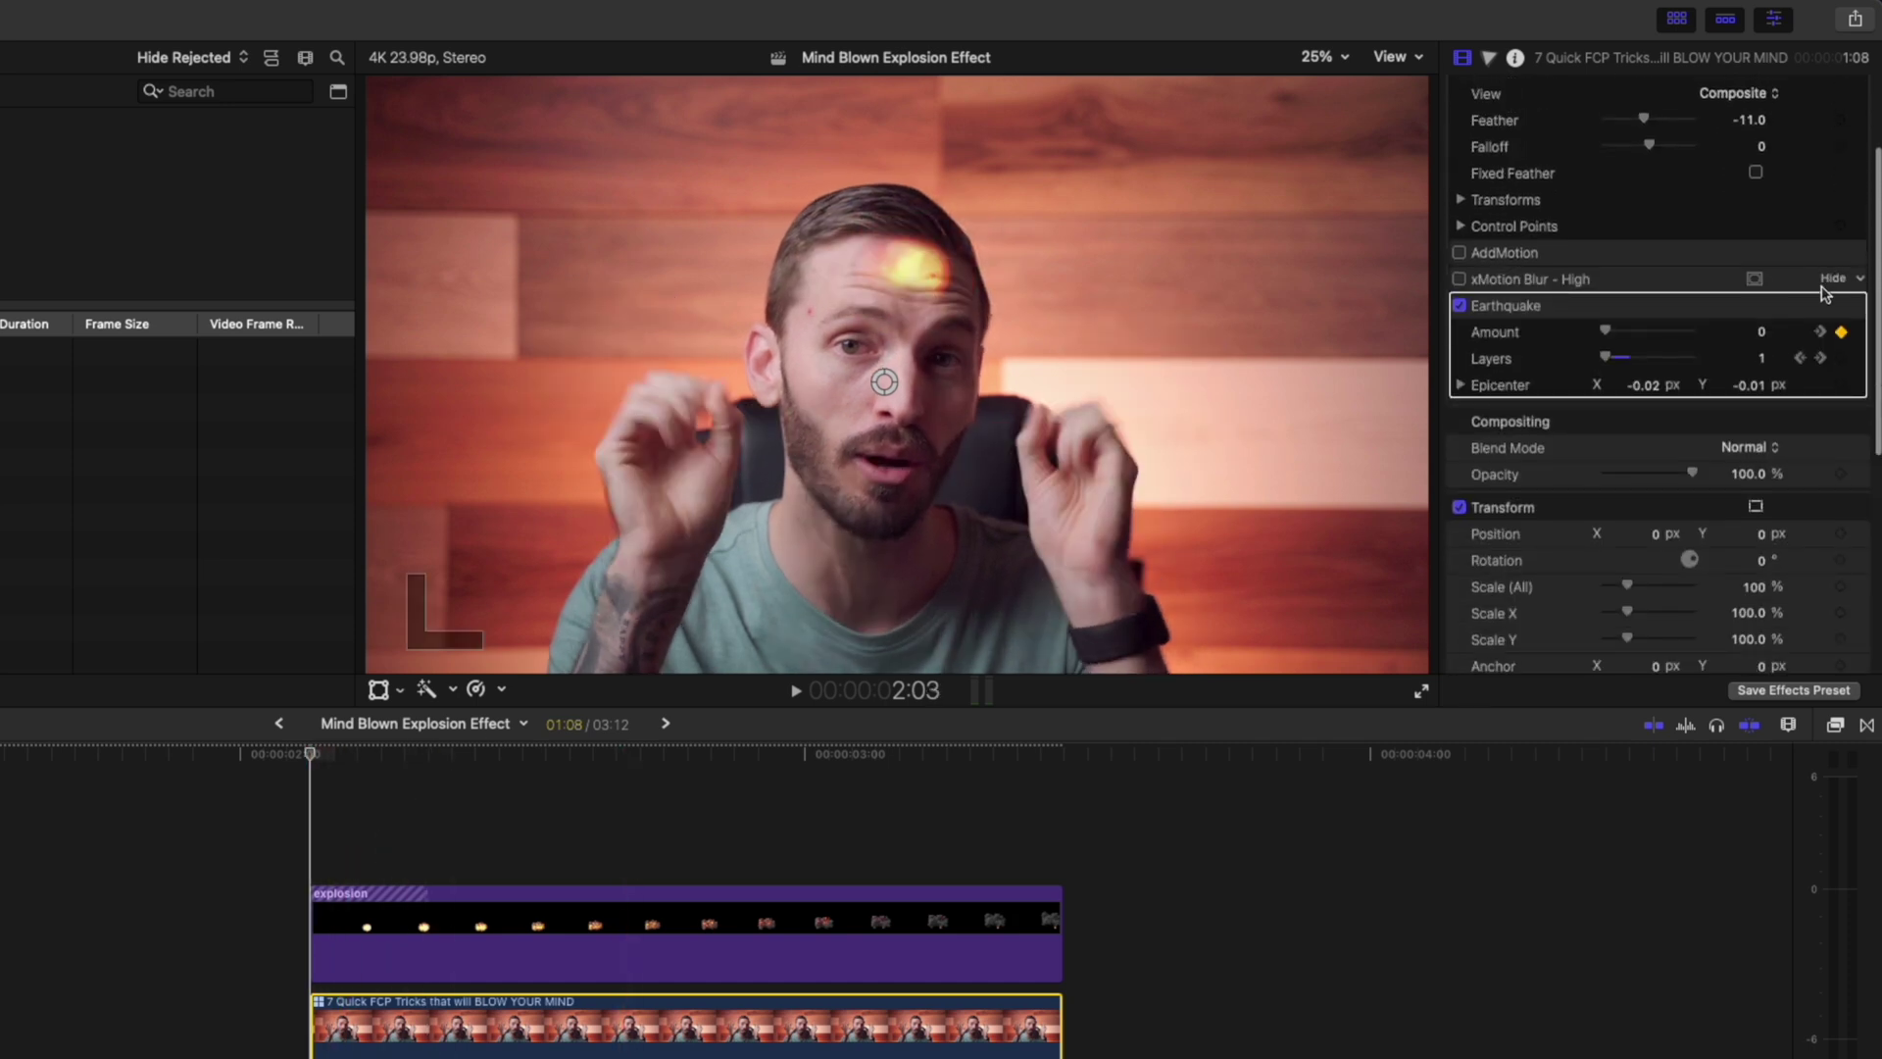
{"action": "scroll", "coordinate": [1690, 510], "scroll_direction": "down", "scroll_amount": 5}
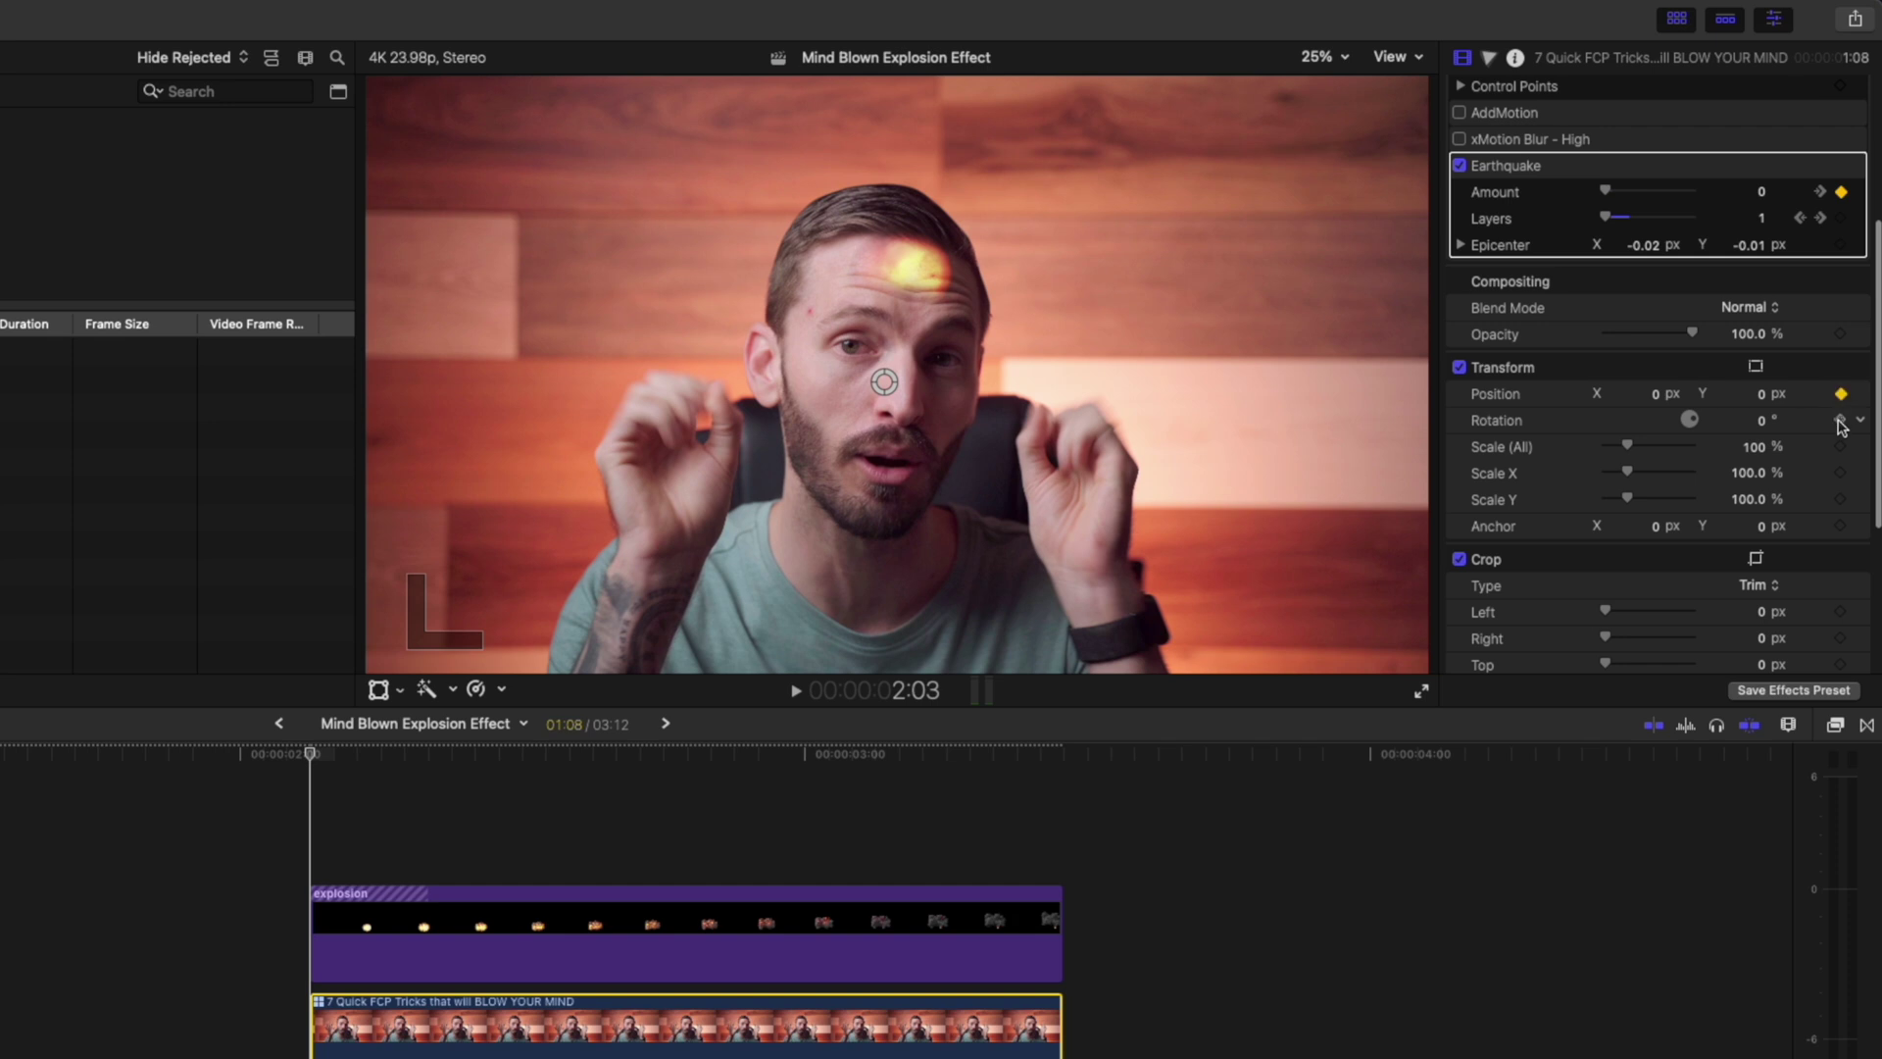
{"action": "left_click", "coordinate": [1842, 419]}
- At 2:08, set the top head clip's position to X 79 px, Y 413 px and its rotation to -9°
{"action": "key", "text": "Right"}
{"action": "key", "text": "Right"}
{"action": "key", "text": "Right"}
{"action": "key", "text": "Right"}
{"action": "key", "text": "Right"}
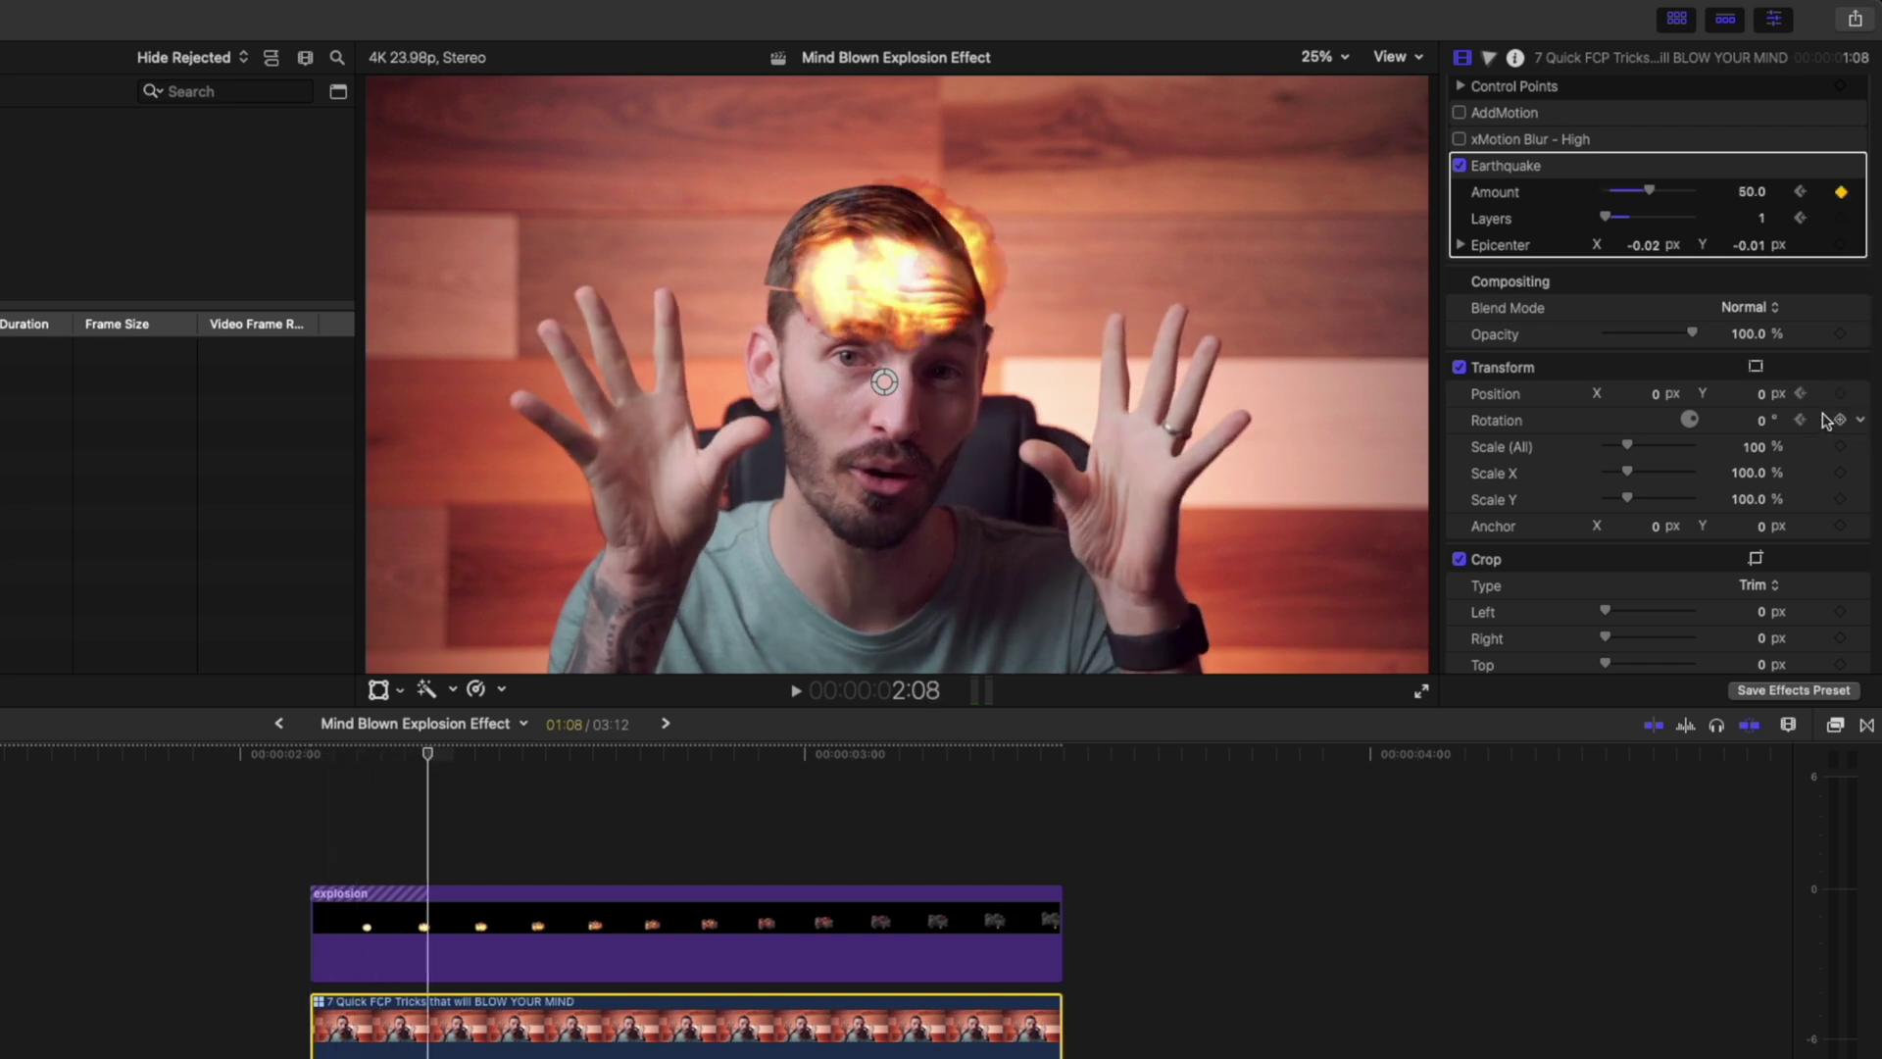
{"action": "left_click_drag", "start_coordinate": [1763, 417], "coordinate": [1758, 332]}
{"action": "left_click_drag", "start_coordinate": [1663, 402], "coordinate": [1654, 397]}
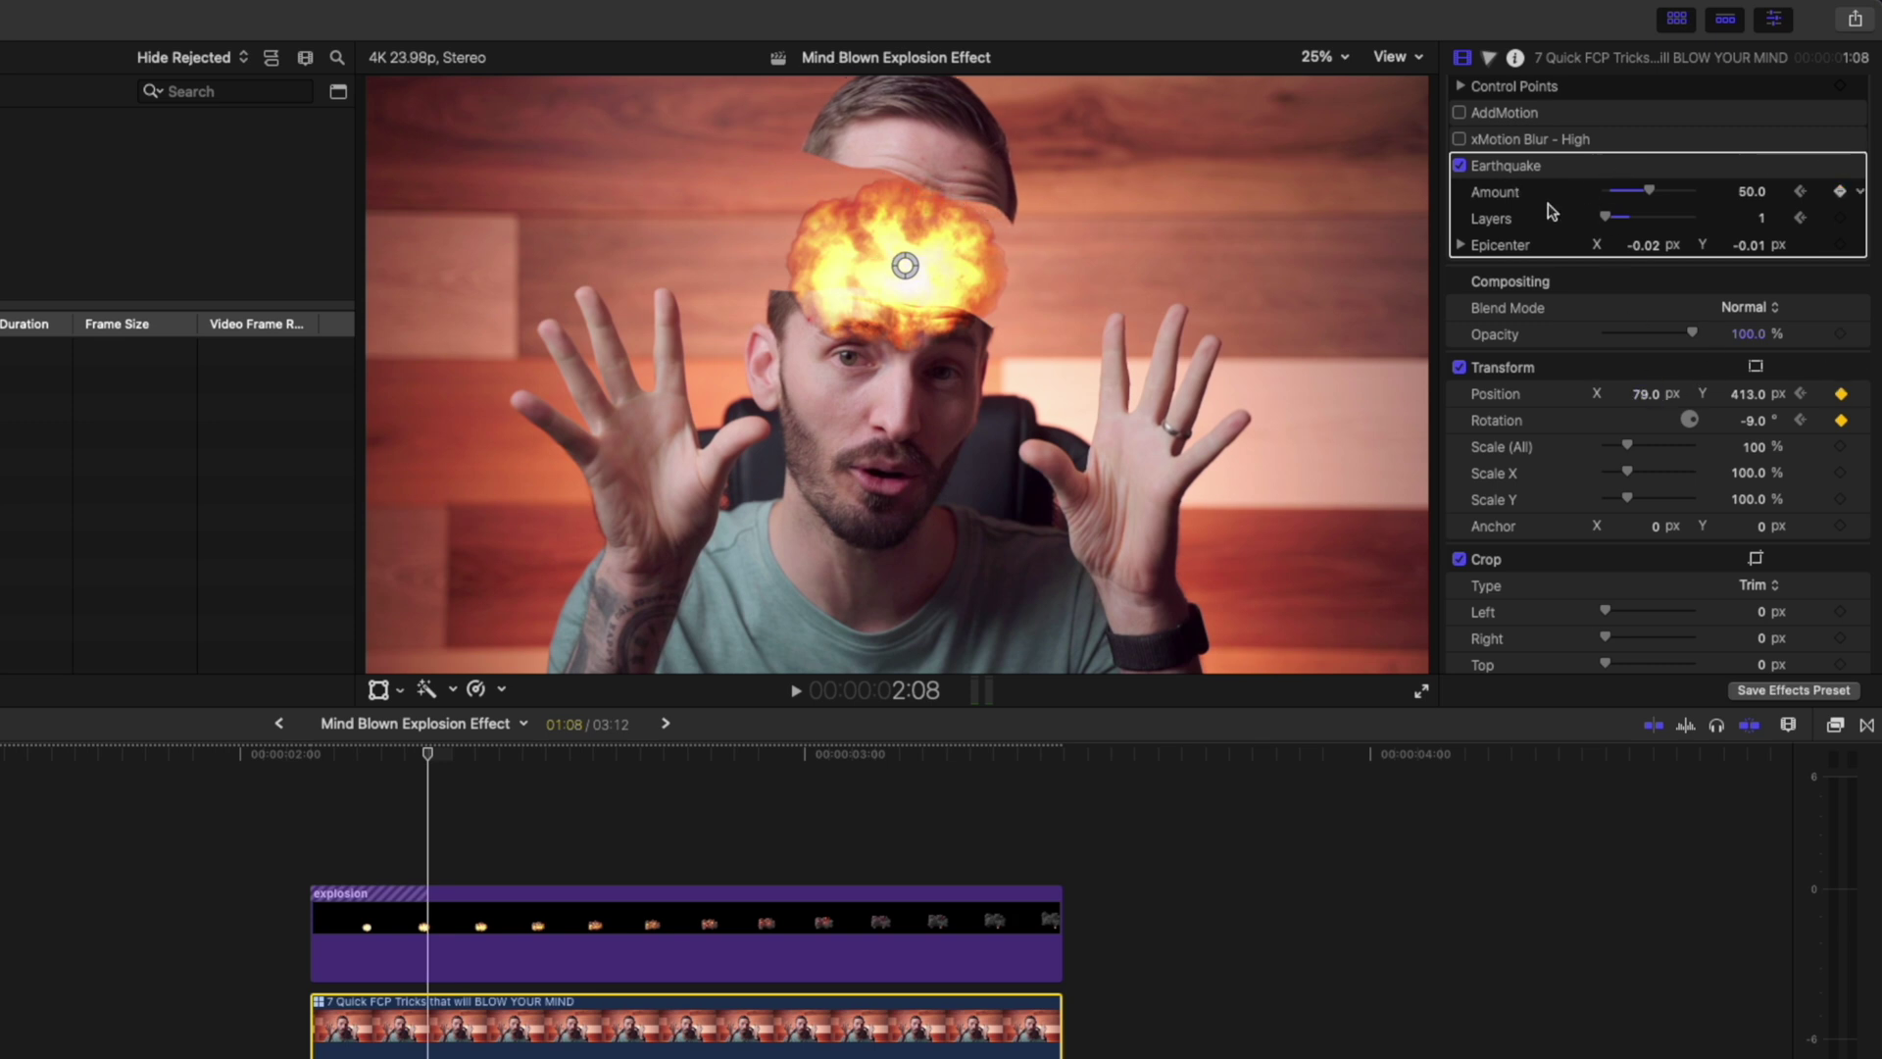
- Keyframe small changes to the top head clip's Y position in the frames from 2:11 on
{"action": "scroll", "coordinate": [1551, 210], "scroll_direction": "up", "scroll_amount": 1}
{"action": "scroll", "coordinate": [1550, 209], "scroll_direction": "up", "scroll_amount": 1}
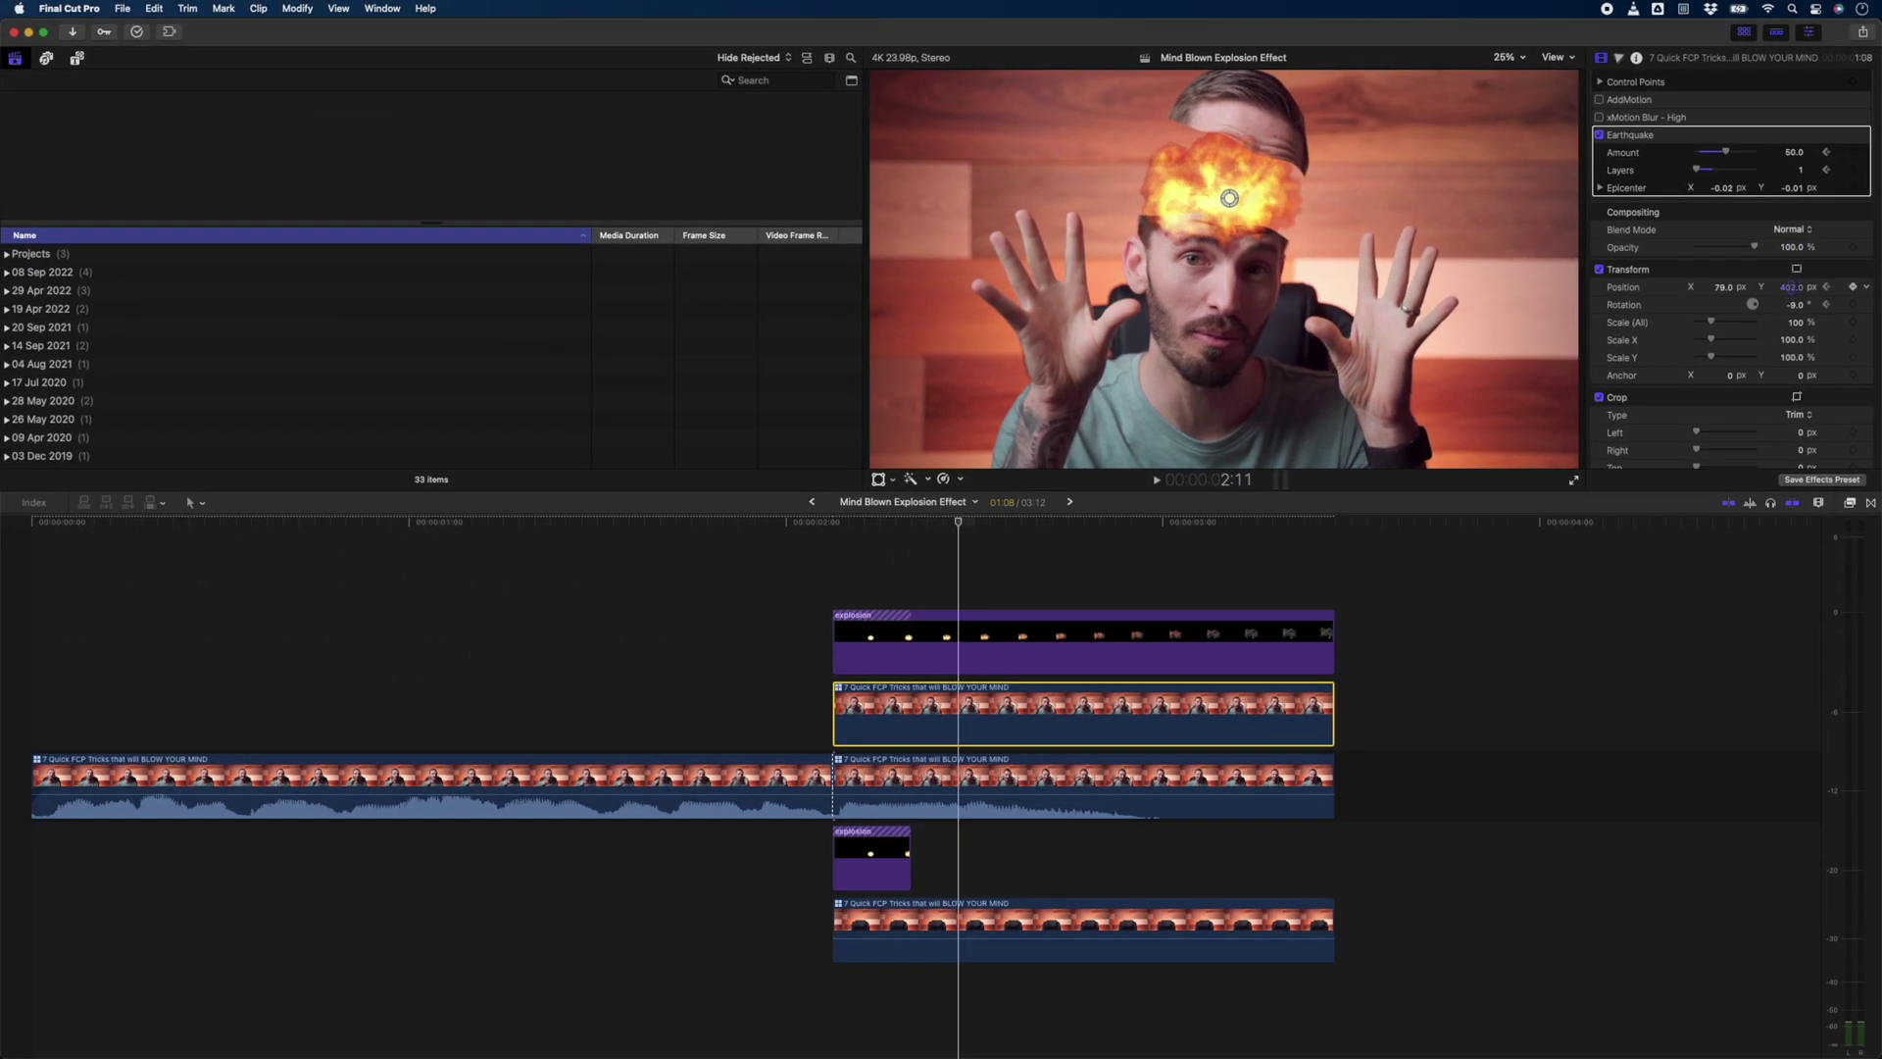
{"action": "mouse_move", "coordinate": [1791, 288]}
{"action": "left_mouse_down"}
{"action": "mouse_move", "coordinate": [1791, 303]}
{"action": "mouse_move", "coordinate": [1783, 287]}
{"action": "left_mouse_up"}
{"action": "key", "text": "Right"}
{"action": "key", "text": "Right"}
{"action": "key", "text": "Right"}
{"action": "key", "text": "Right"}
{"action": "key", "text": "Right"}
{"action": "key", "text": "Right"}
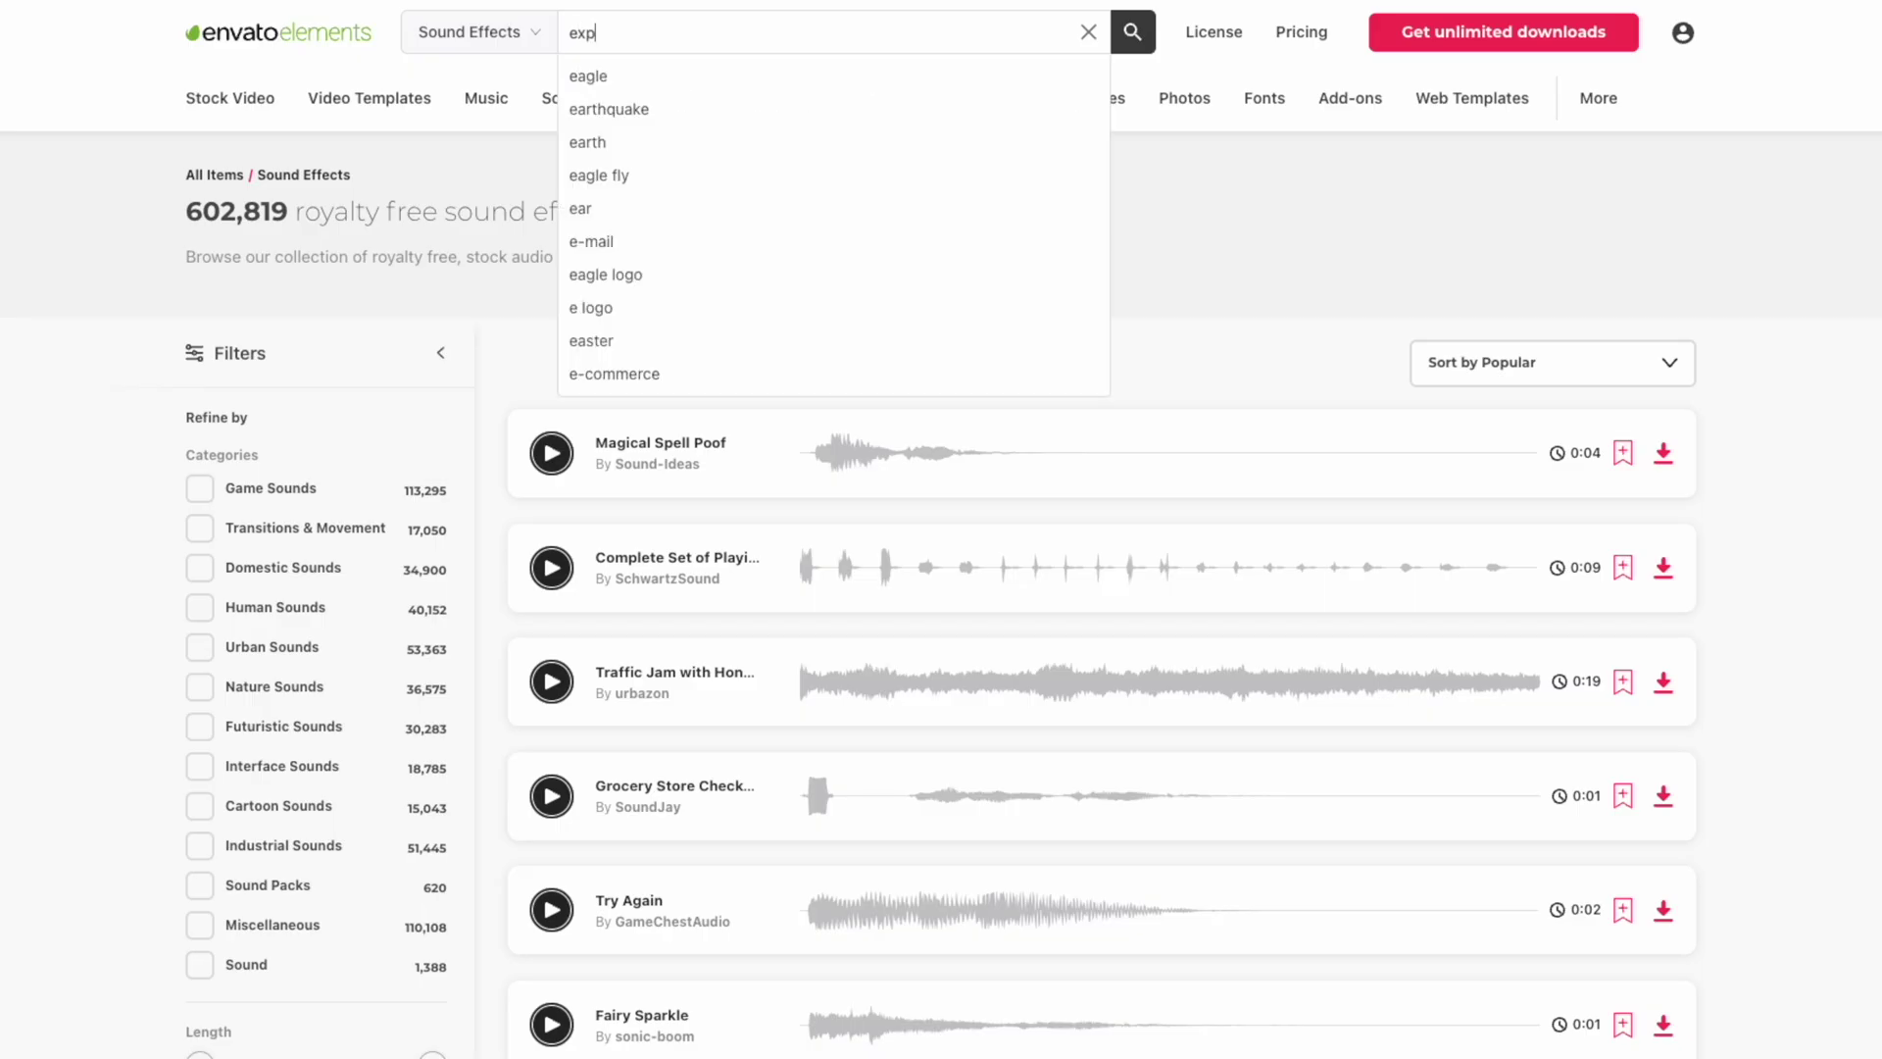
- Search the sound effects on Envato Elements for explosion and preview the first result
{"action": "key", "text": "Return"}
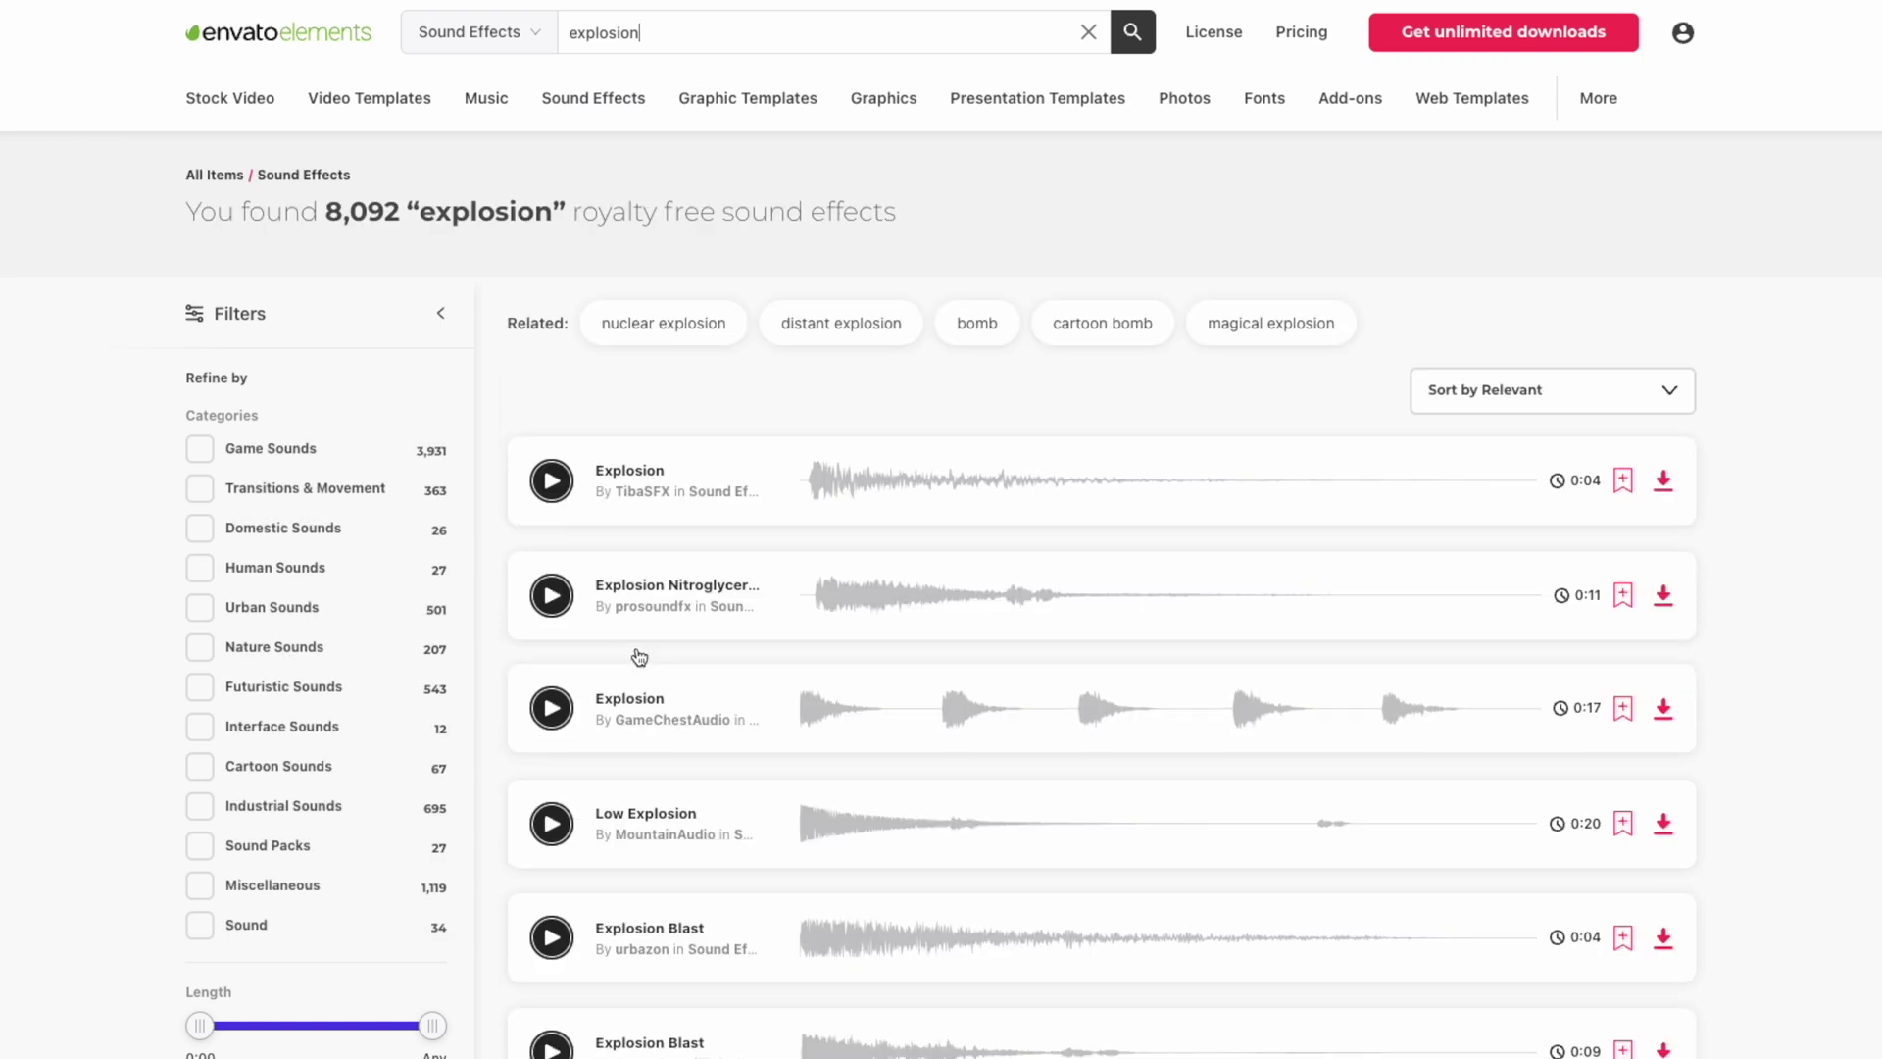
{"action": "left_click", "coordinate": [561, 488]}
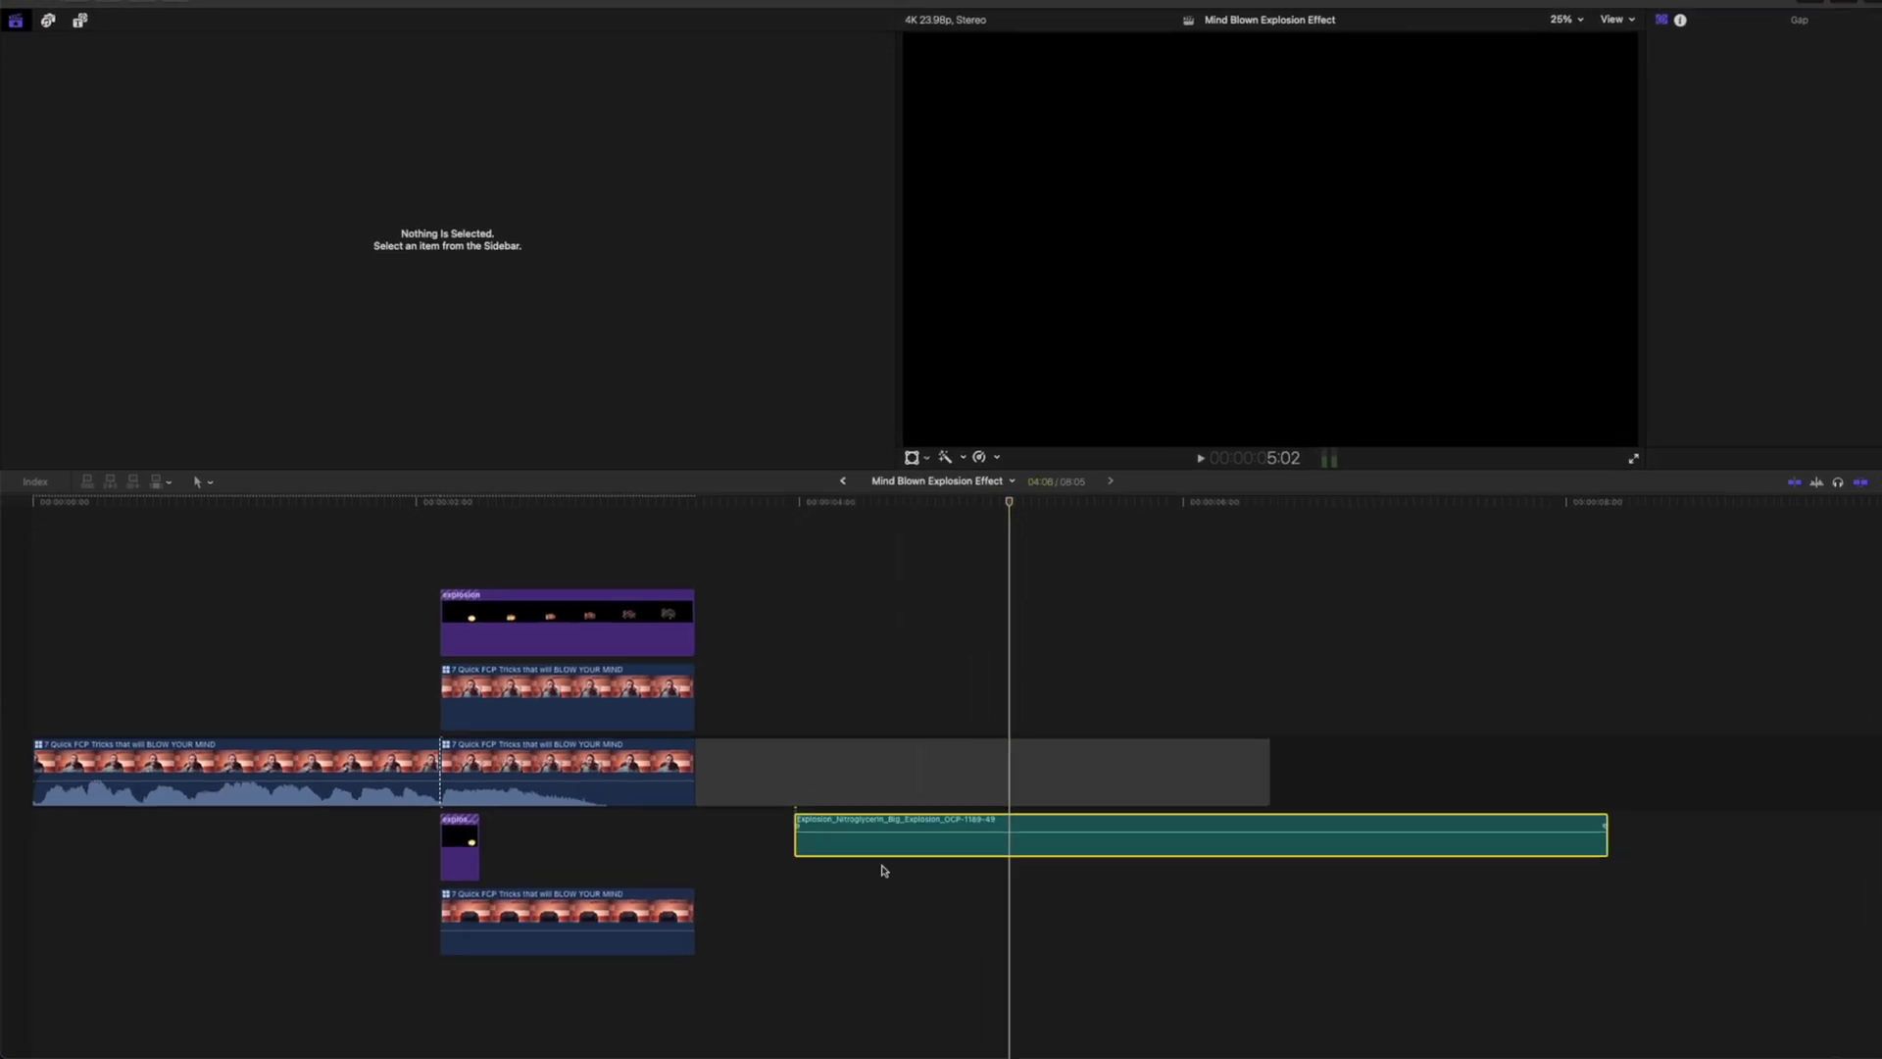
- In Final Cut Pro, place the Explosion_Nitroglycerin_Big_Explosion_OCP-1189-49 sound beneath the clips at 2:03 and fade it out across its full length
{"action": "left_click_drag", "start_coordinate": [925, 839], "coordinate": [569, 996]}
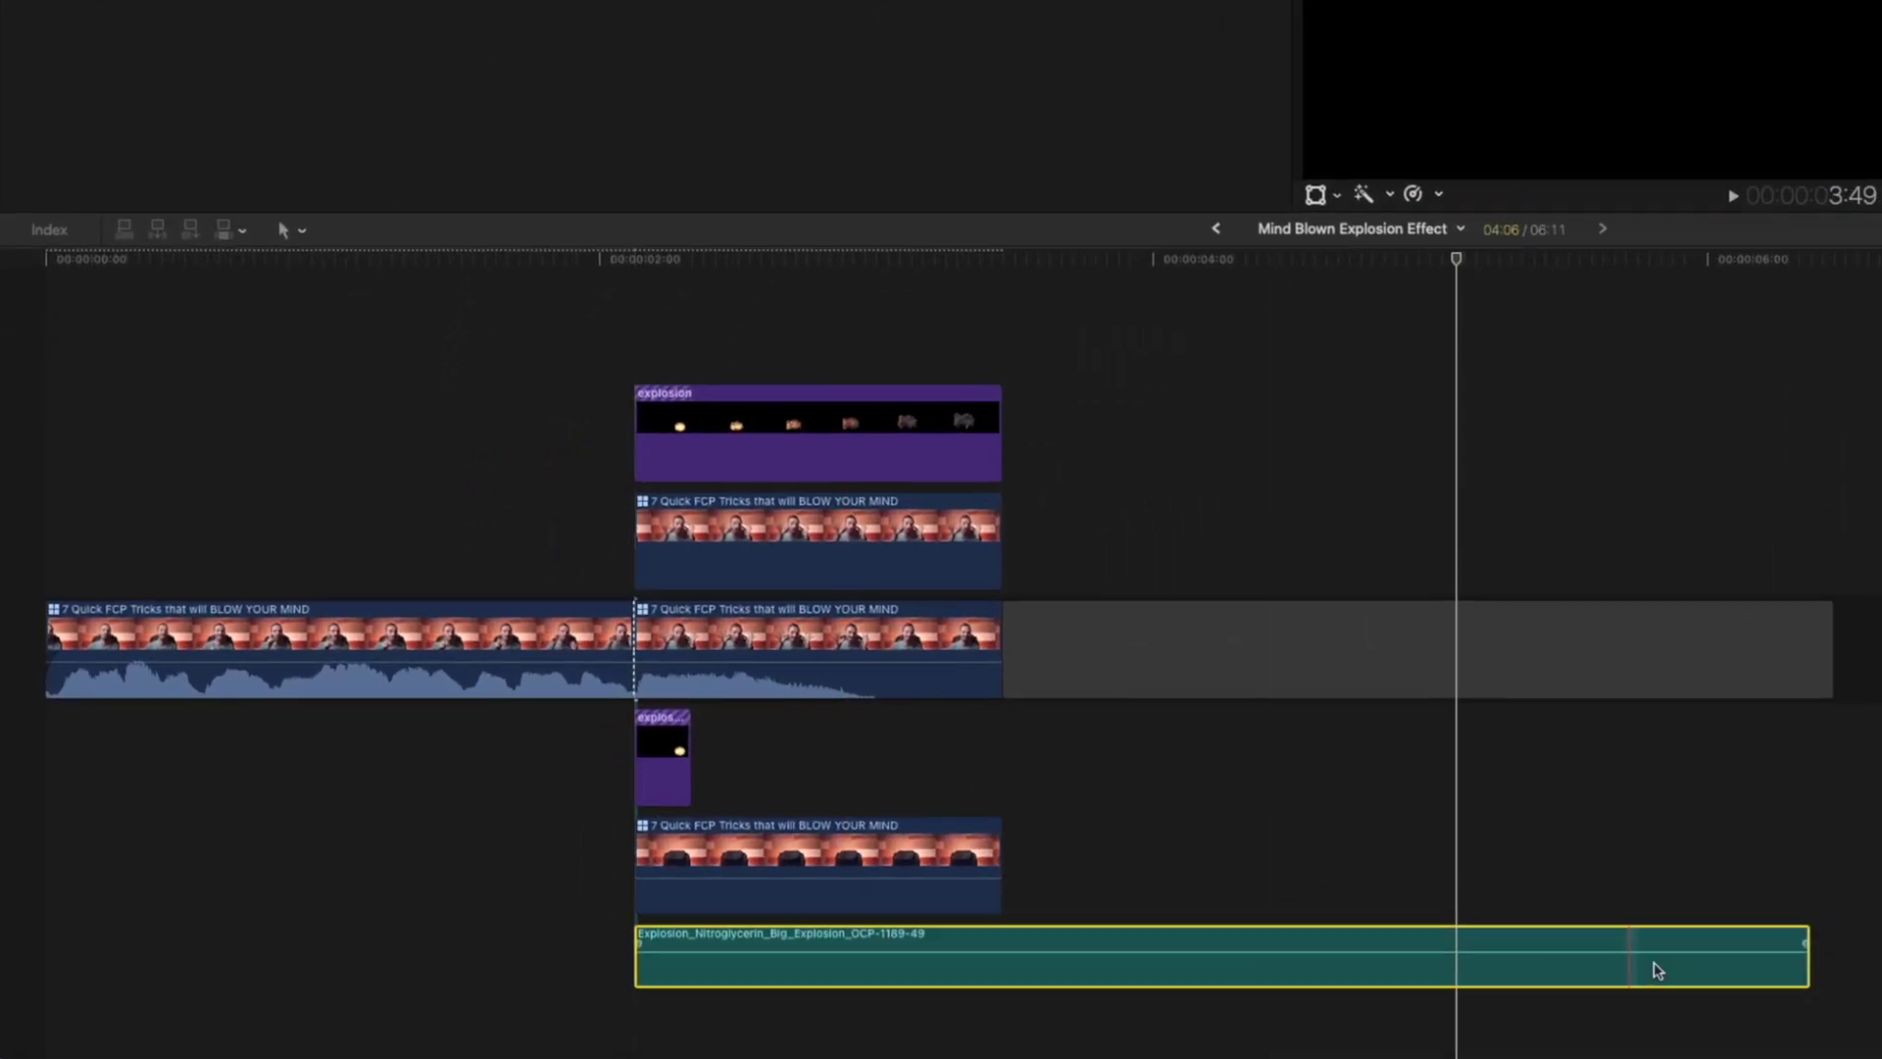
{"action": "left_click_drag", "start_coordinate": [1808, 942], "coordinate": [642, 939]}
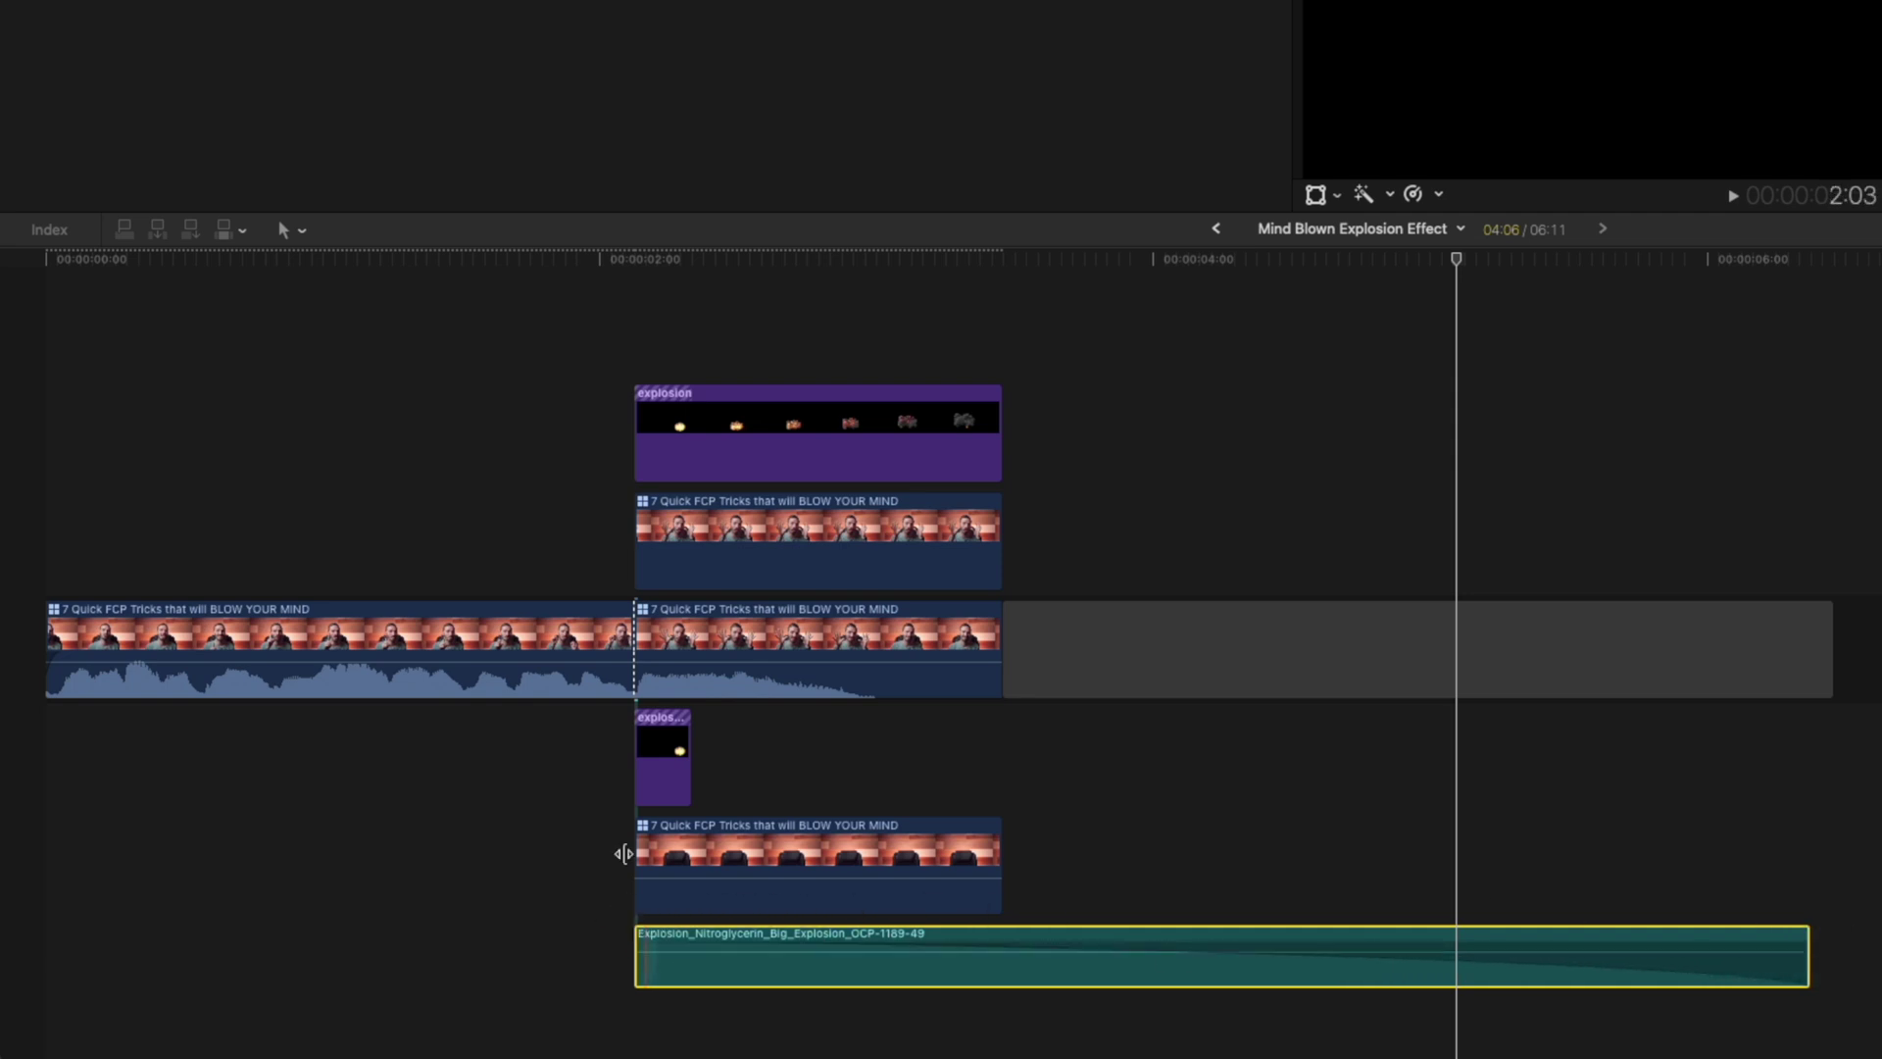